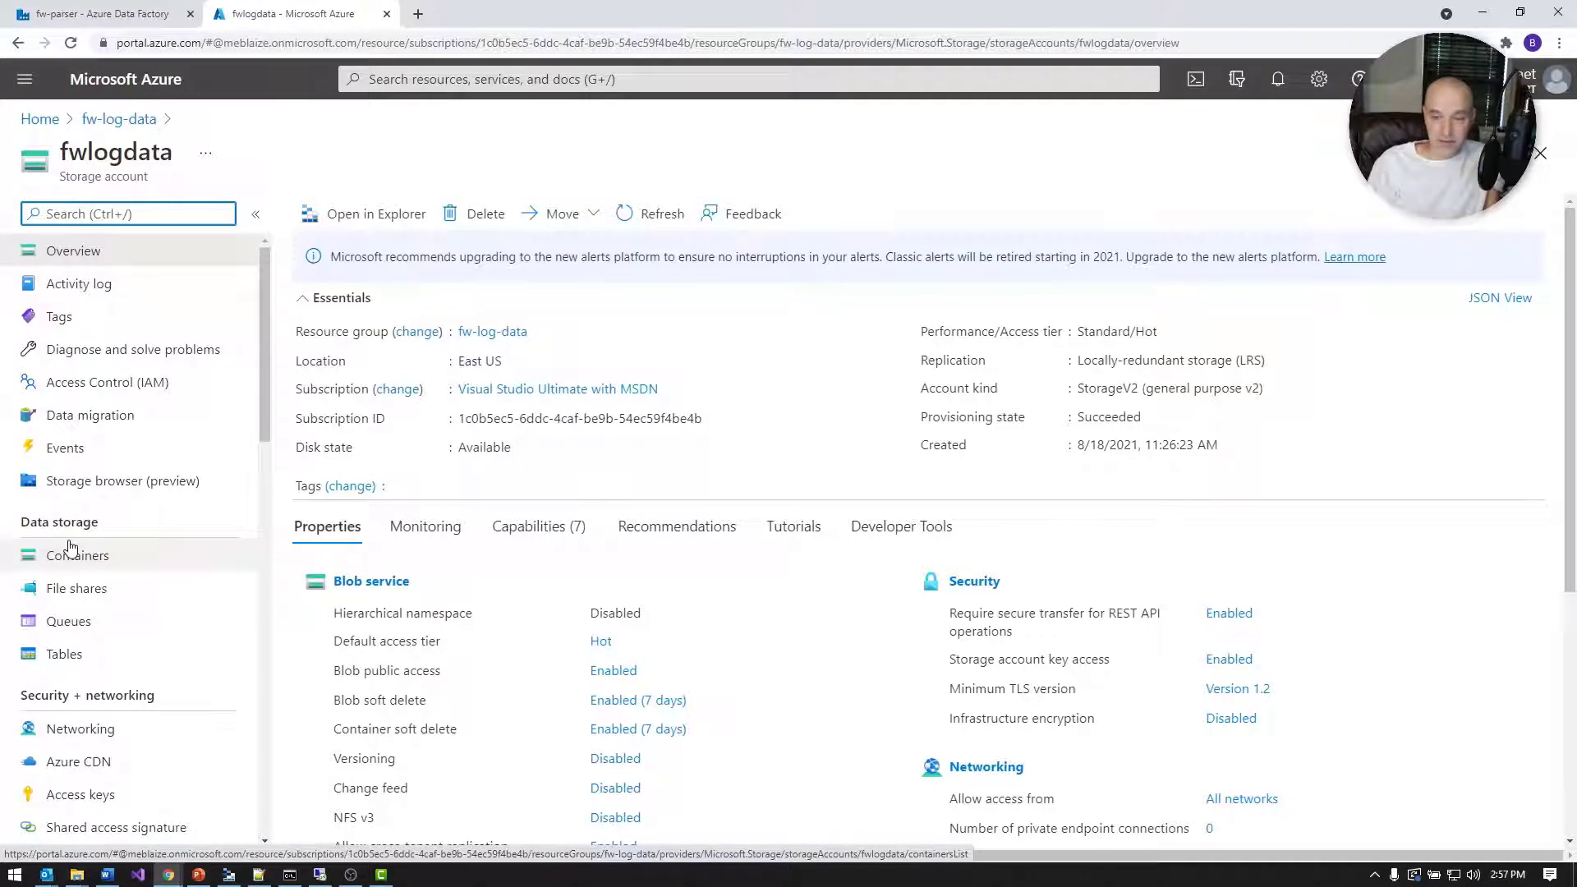
Browse the fwlogdata account's fwlogs container down to com_untangle_app_firewall_FirewallEvent/2021/09, and return to the container root.
{"action": "left_click", "coordinate": [78, 557]}
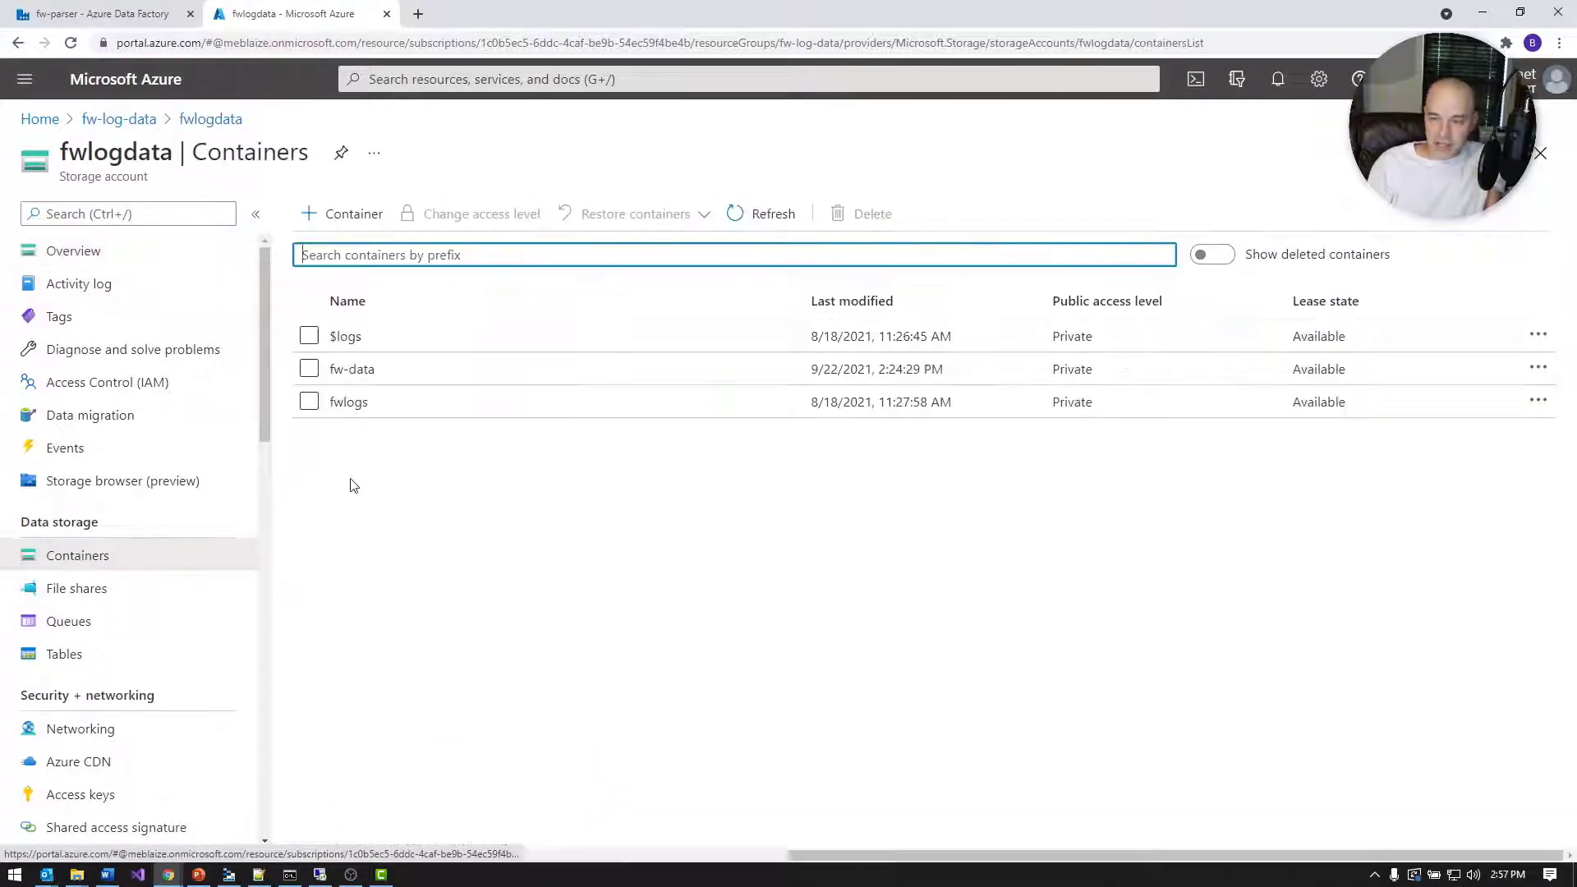
{"action": "left_click", "coordinate": [348, 402]}
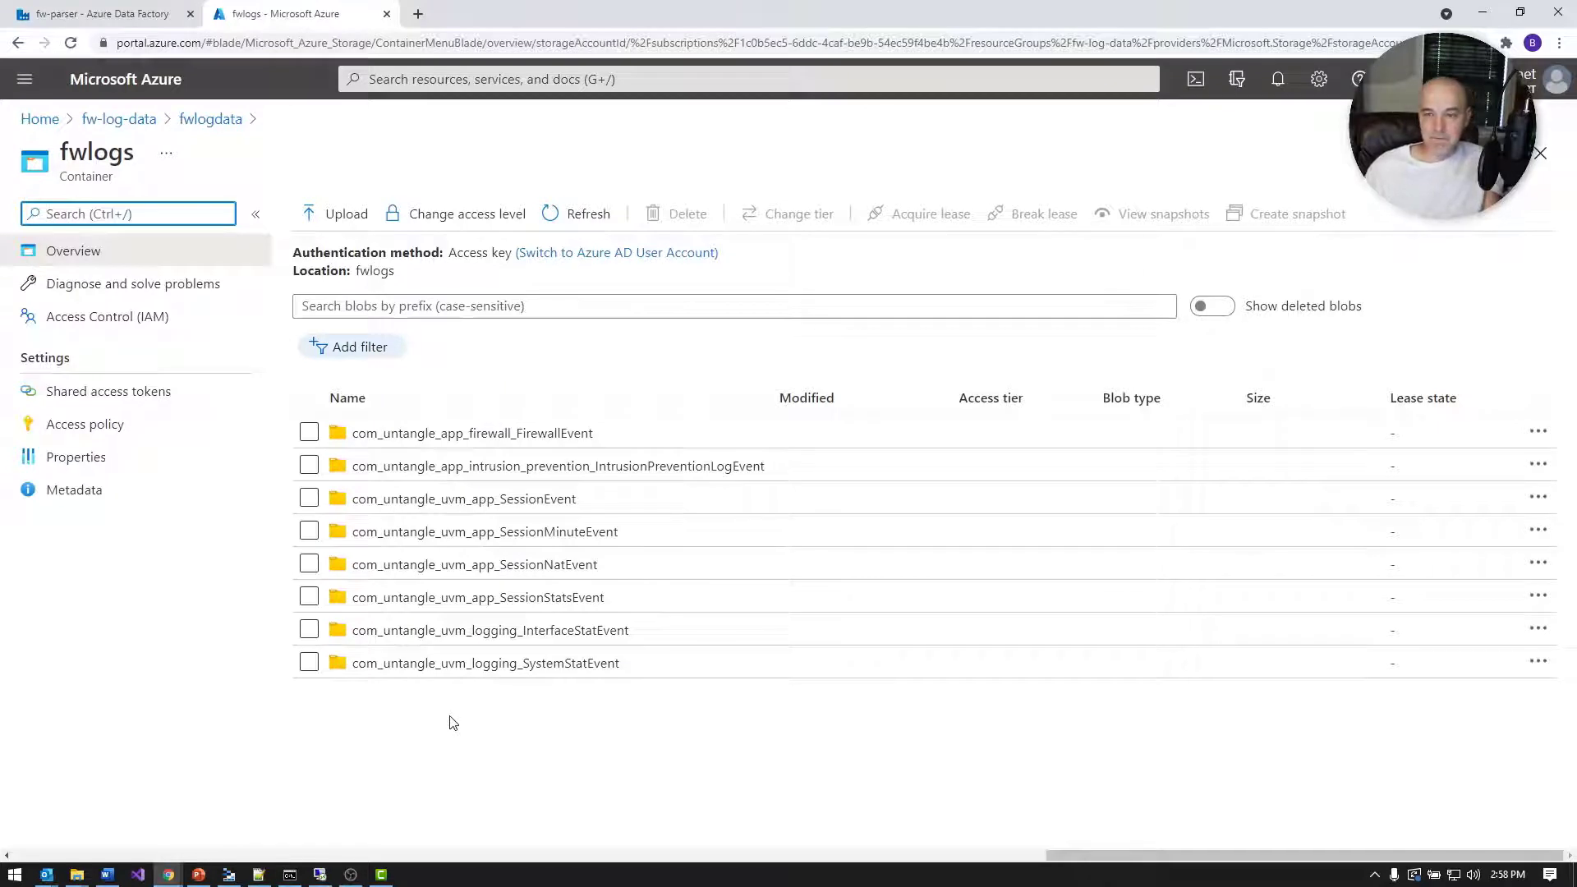
{"action": "left_click", "coordinate": [448, 431]}
{"action": "left_click", "coordinate": [355, 467]}
{"action": "left_click", "coordinate": [363, 465]}
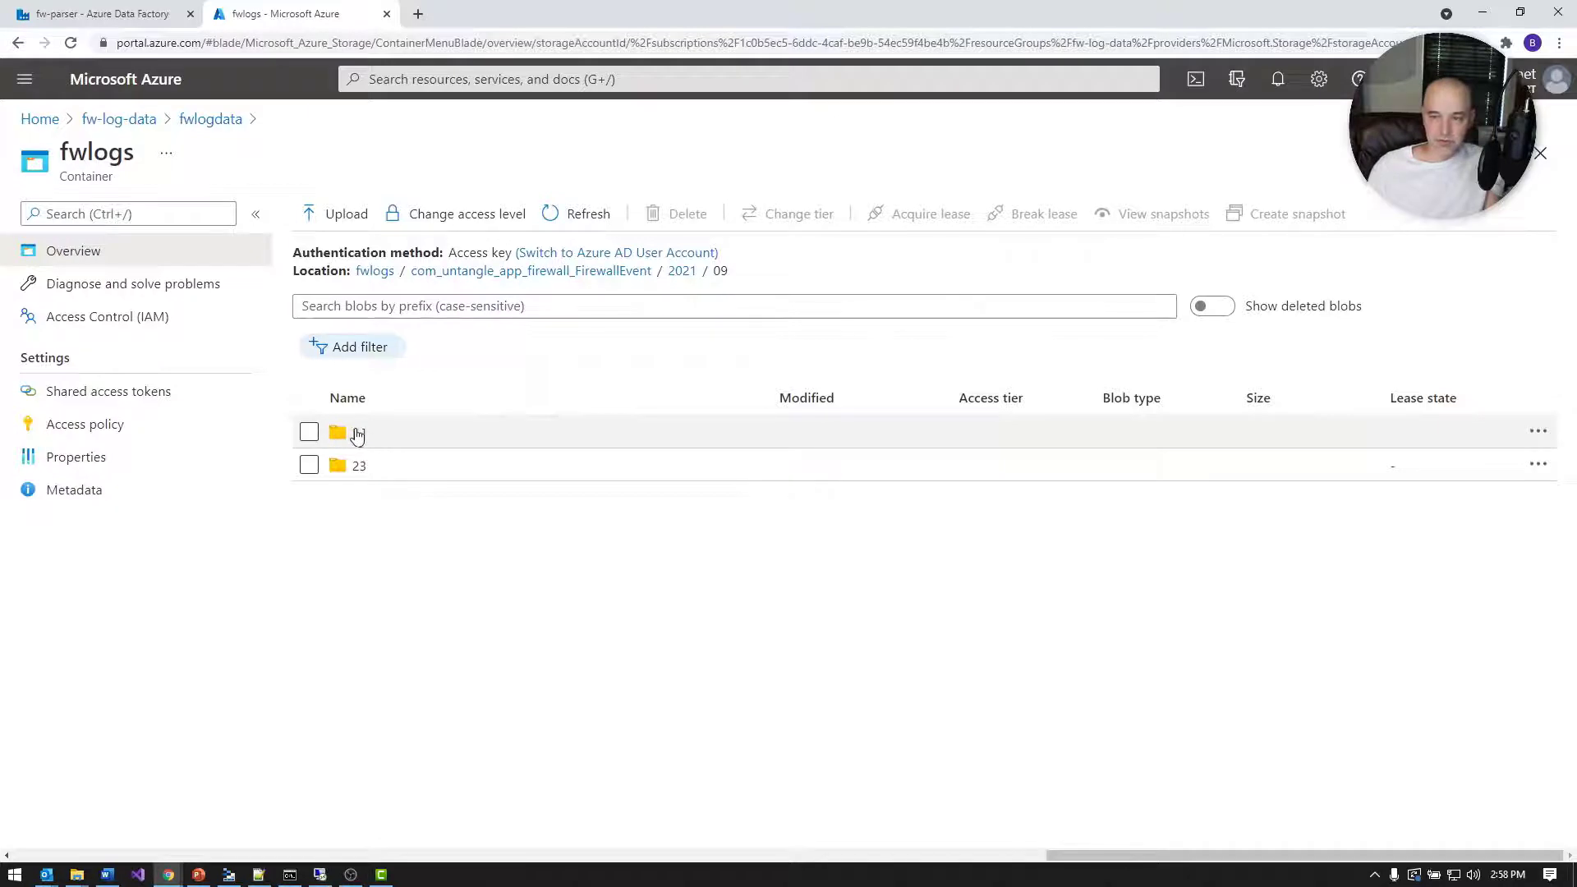
{"action": "left_click", "coordinate": [357, 433]}
{"action": "left_click", "coordinate": [357, 435]}
{"action": "left_click", "coordinate": [357, 433]}
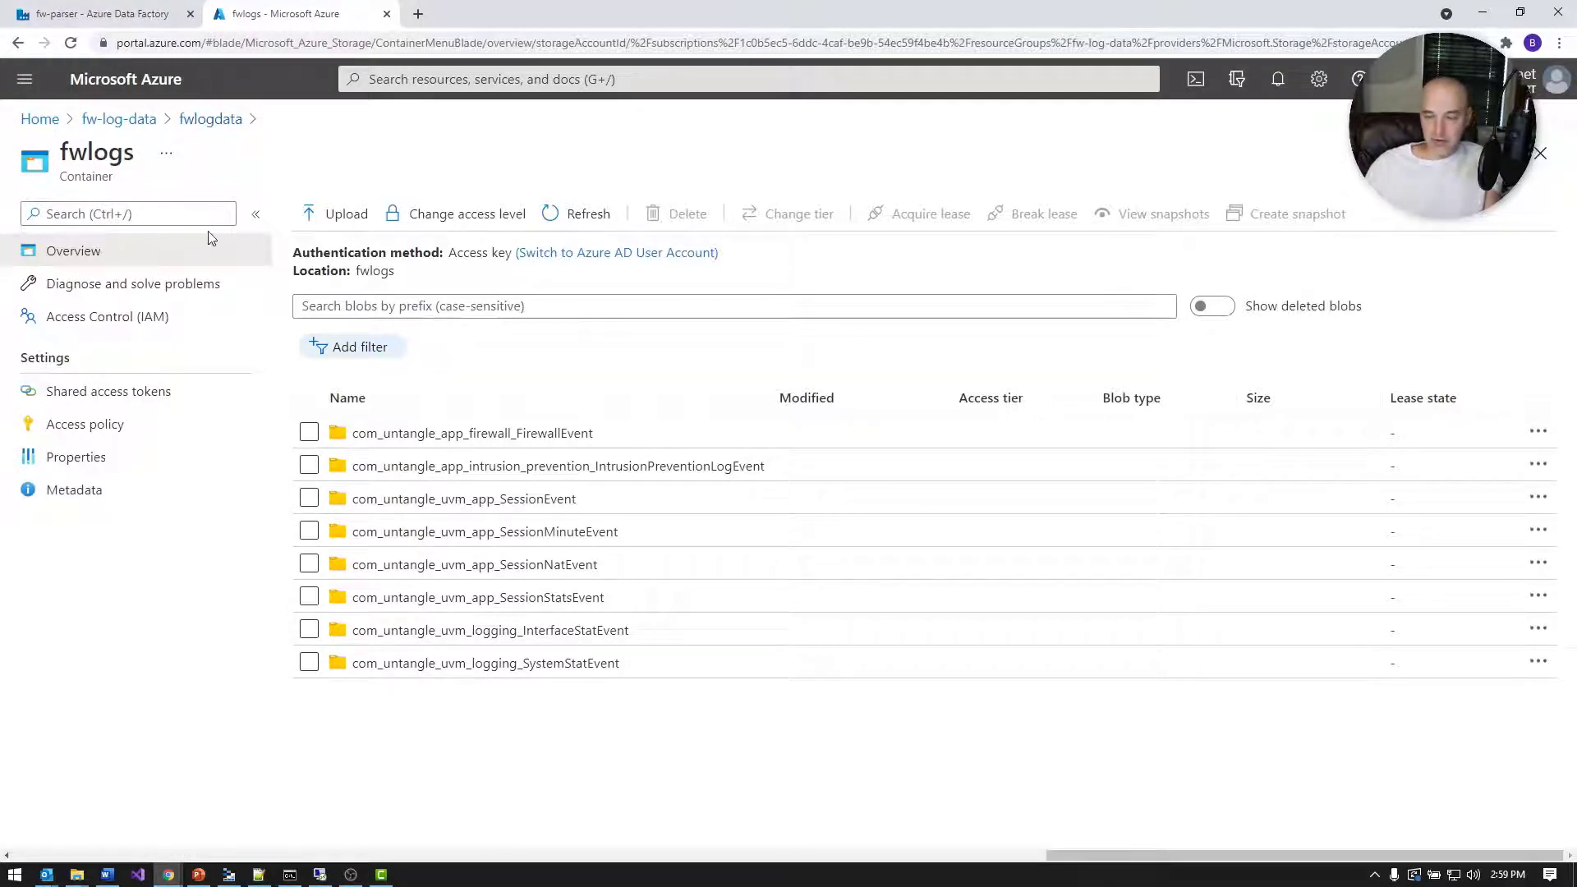
Switch to the fw-parser Data Factory, visit its home page, and open the CopyPipeline_pl8 pipeline in the authoring view.
{"action": "left_click", "coordinate": [115, 14]}
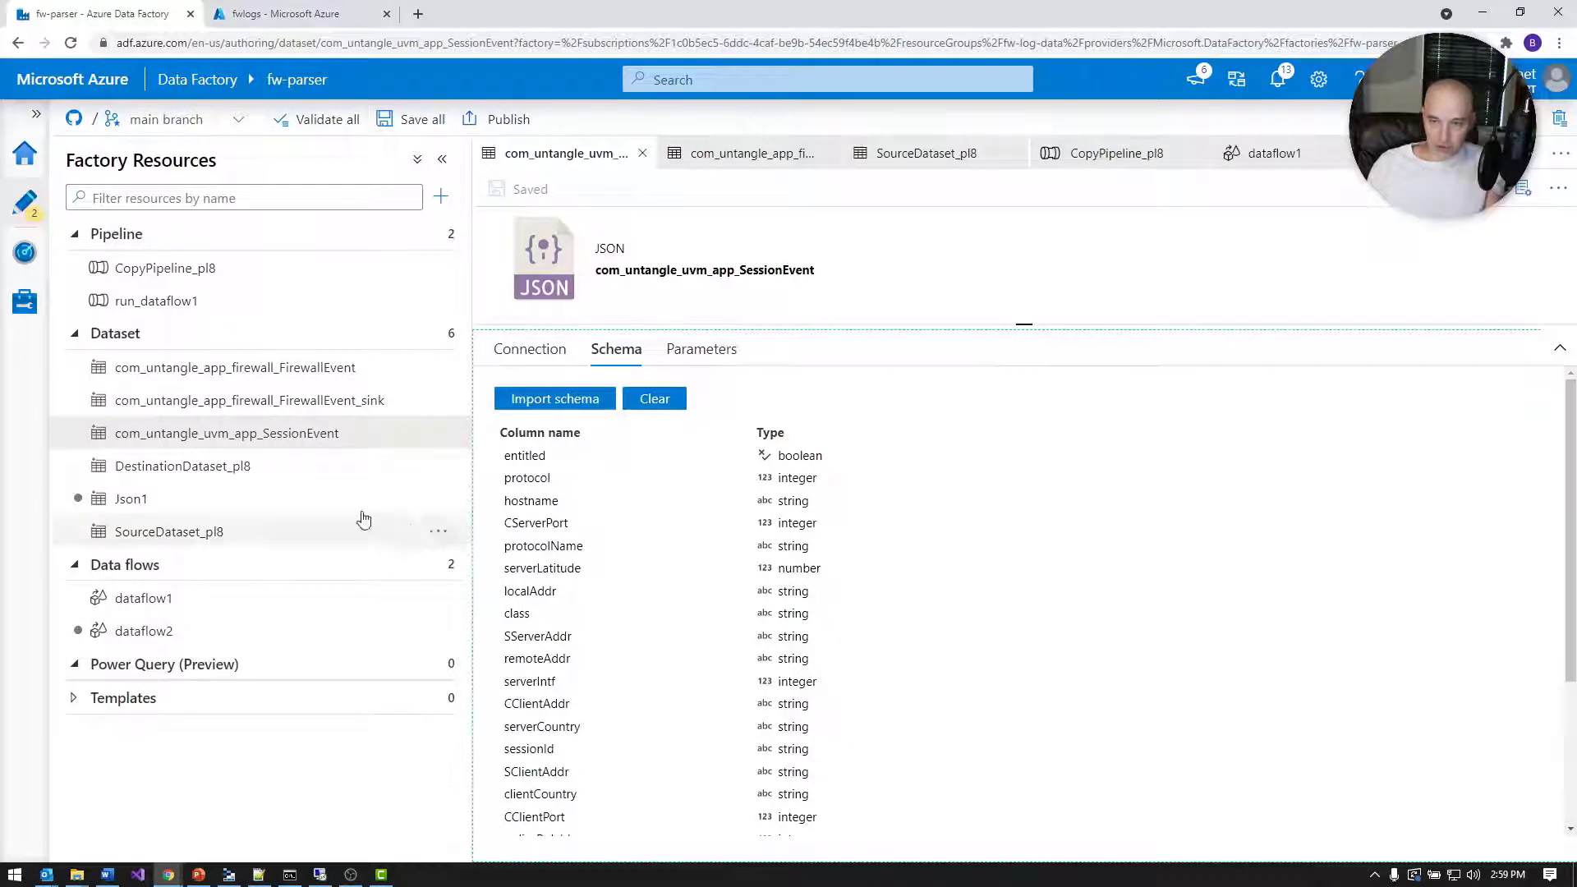
{"action": "left_click", "coordinate": [25, 154]}
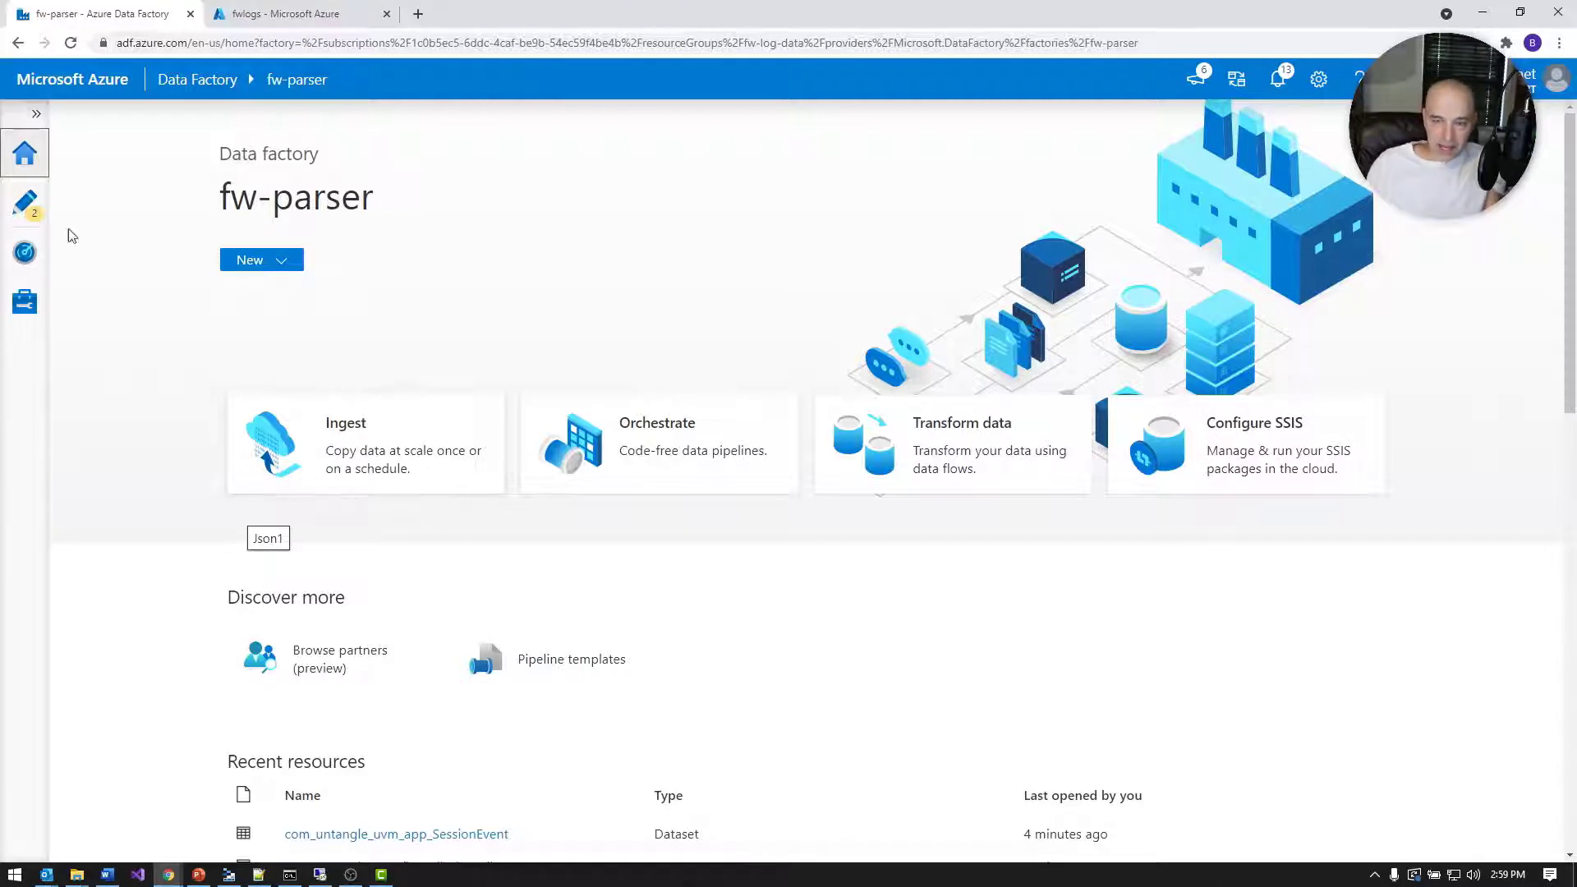
{"action": "left_click", "coordinate": [26, 203]}
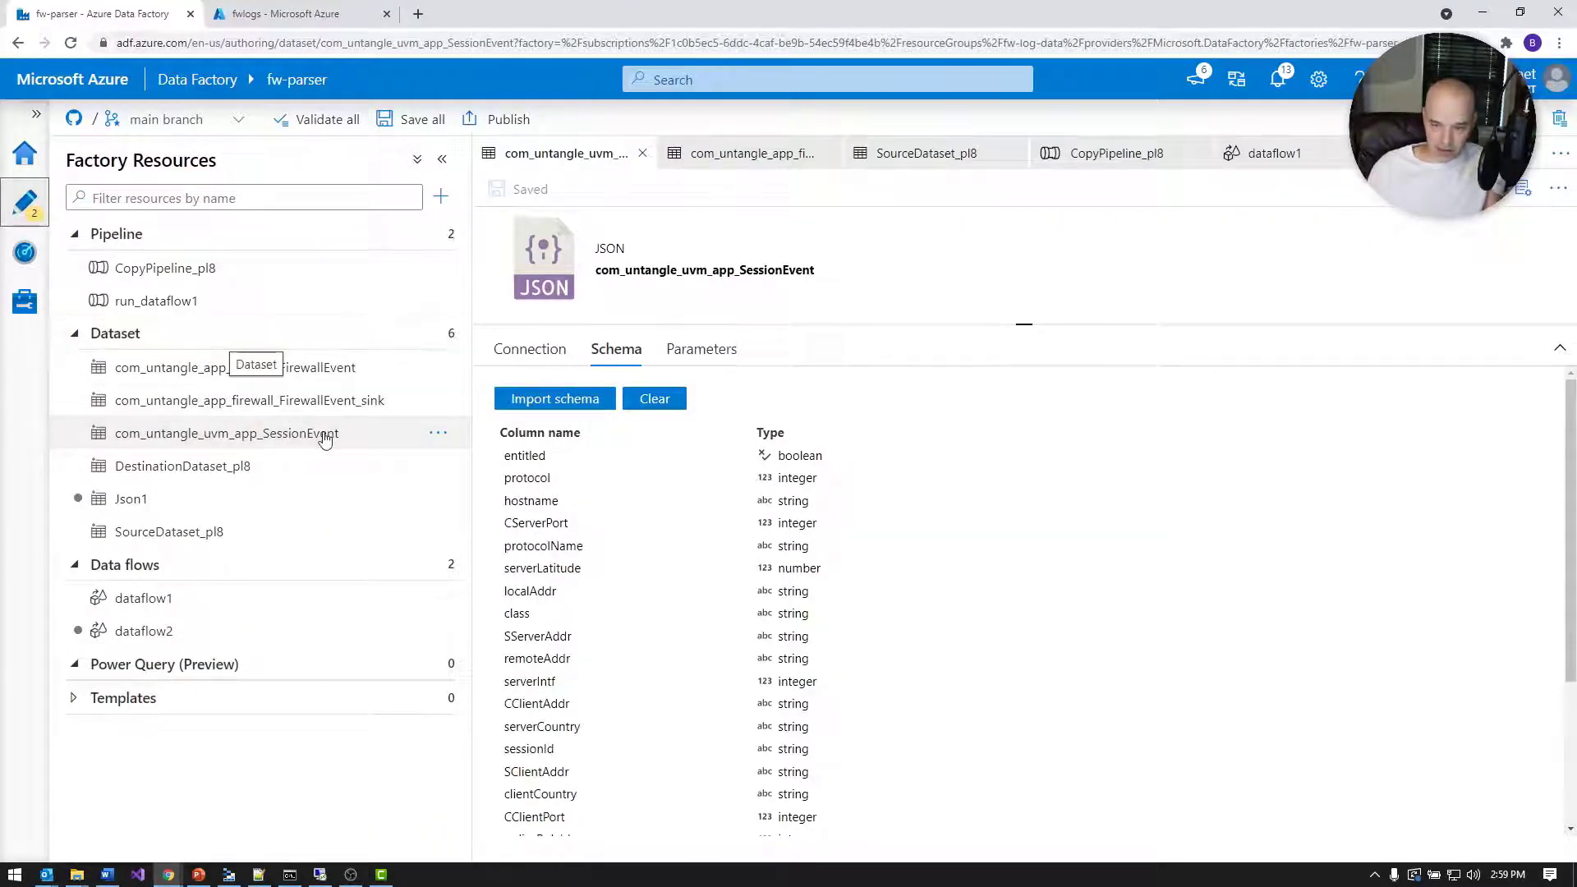
{"action": "left_click", "coordinate": [202, 276]}
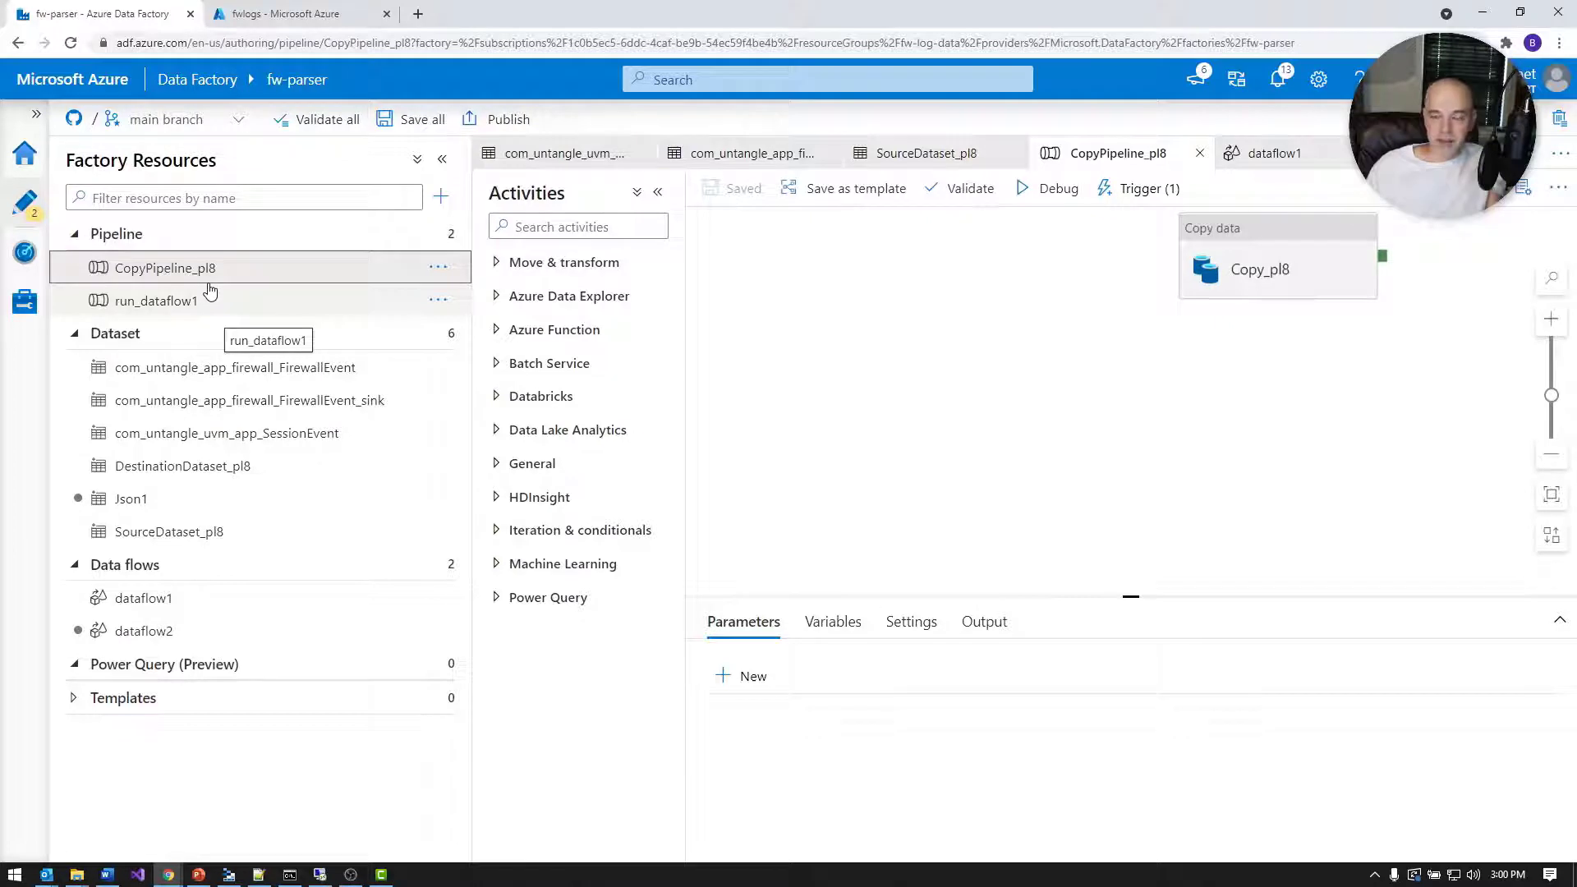
Return to the Azure portal and open the new folder in the fwlogs container of the fwlogdatadl storage account.
{"action": "left_click", "coordinate": [298, 20]}
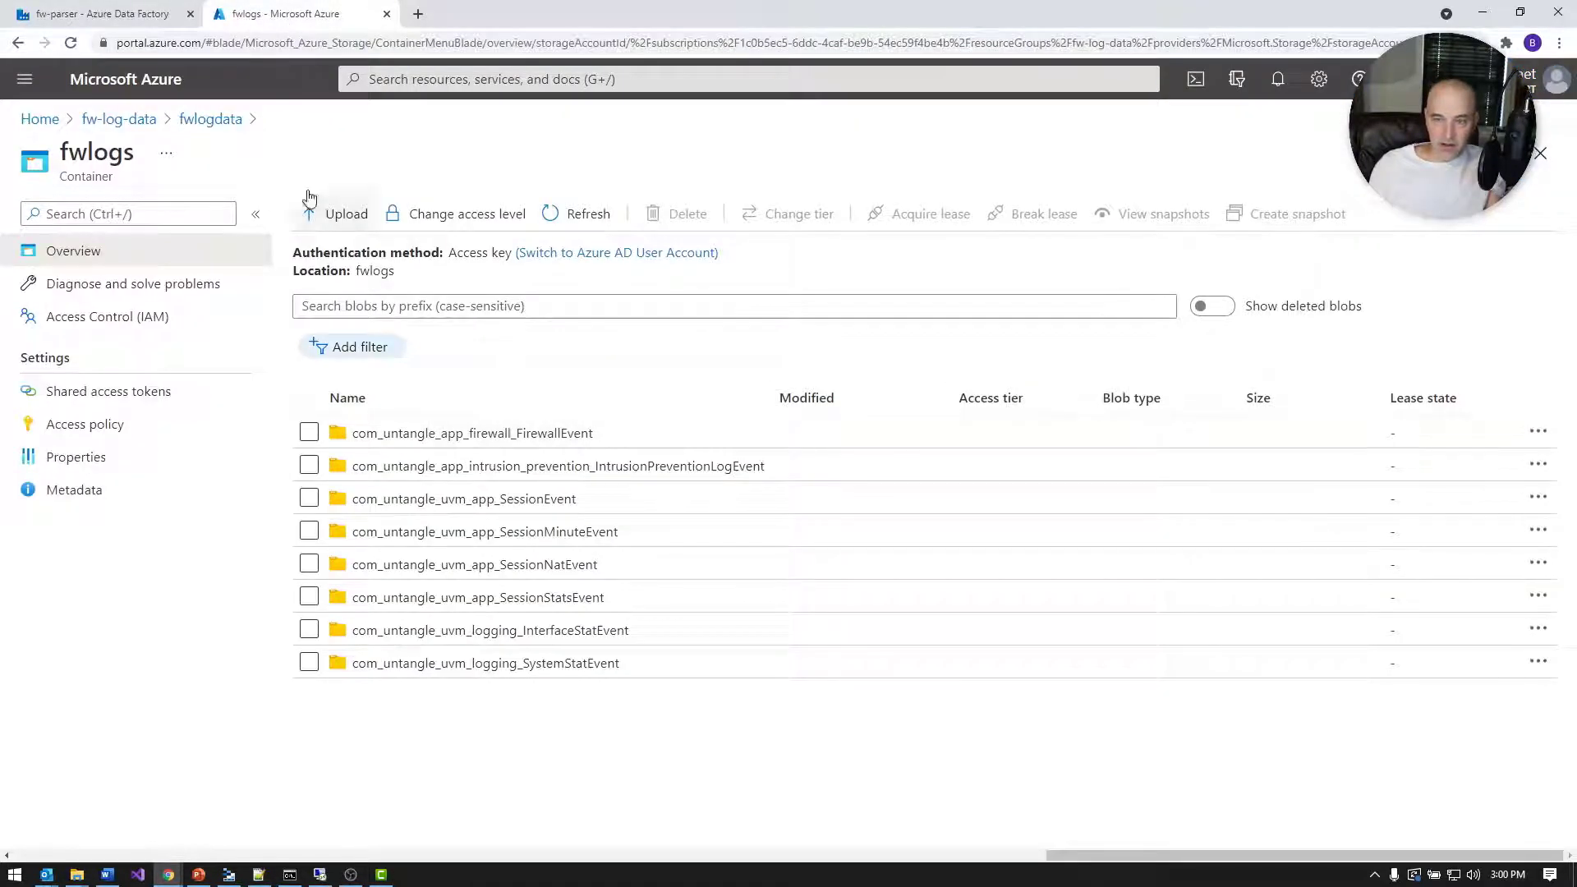
{"action": "left_click", "coordinate": [129, 120]}
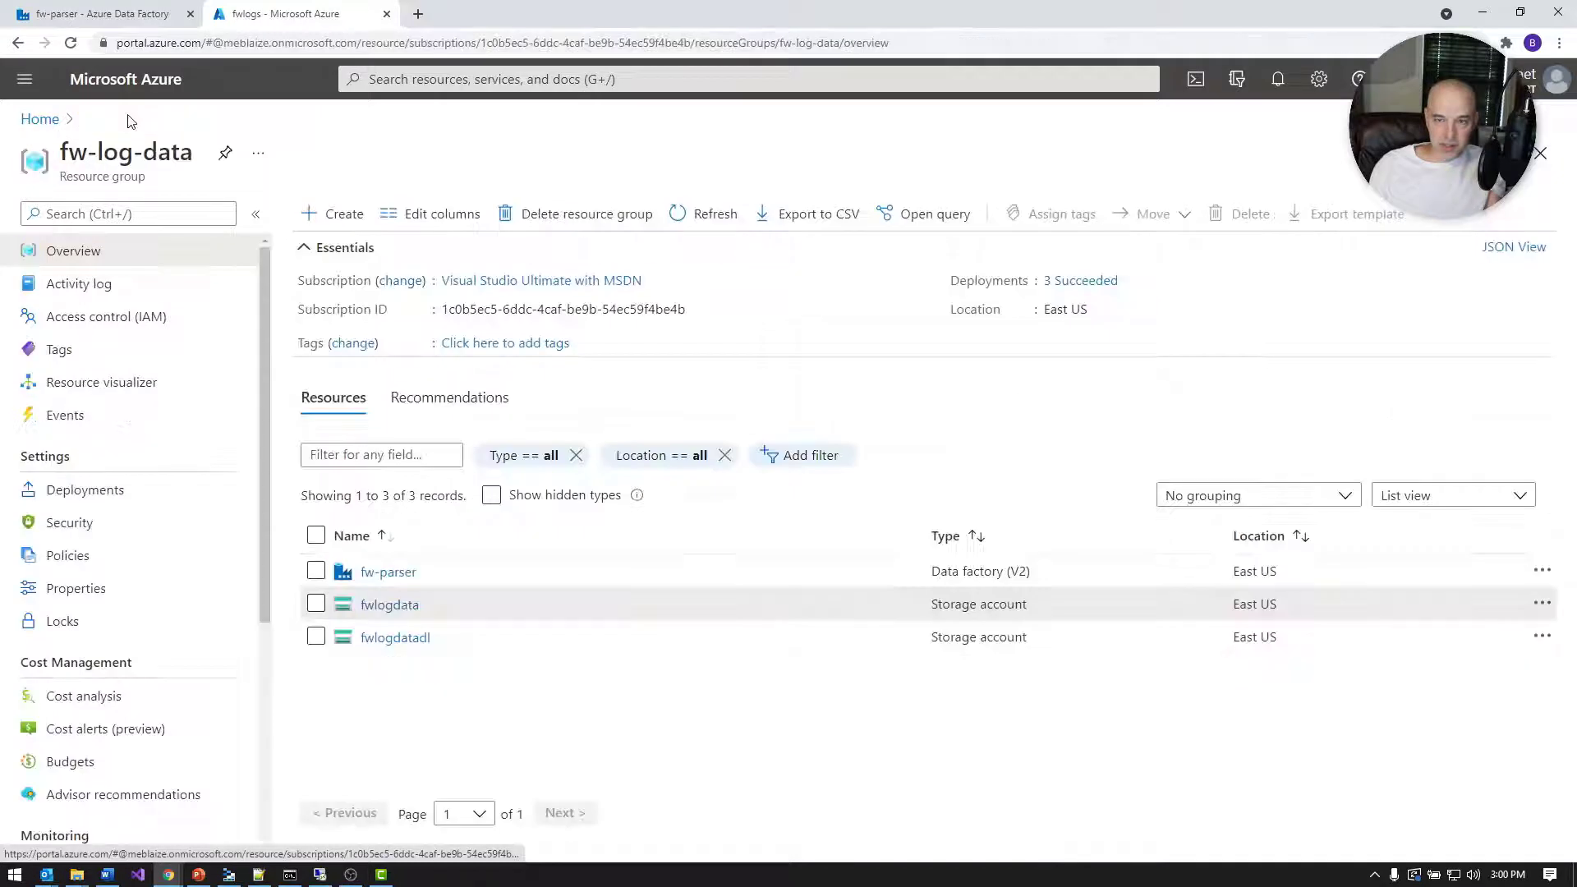
{"action": "left_click", "coordinate": [398, 639]}
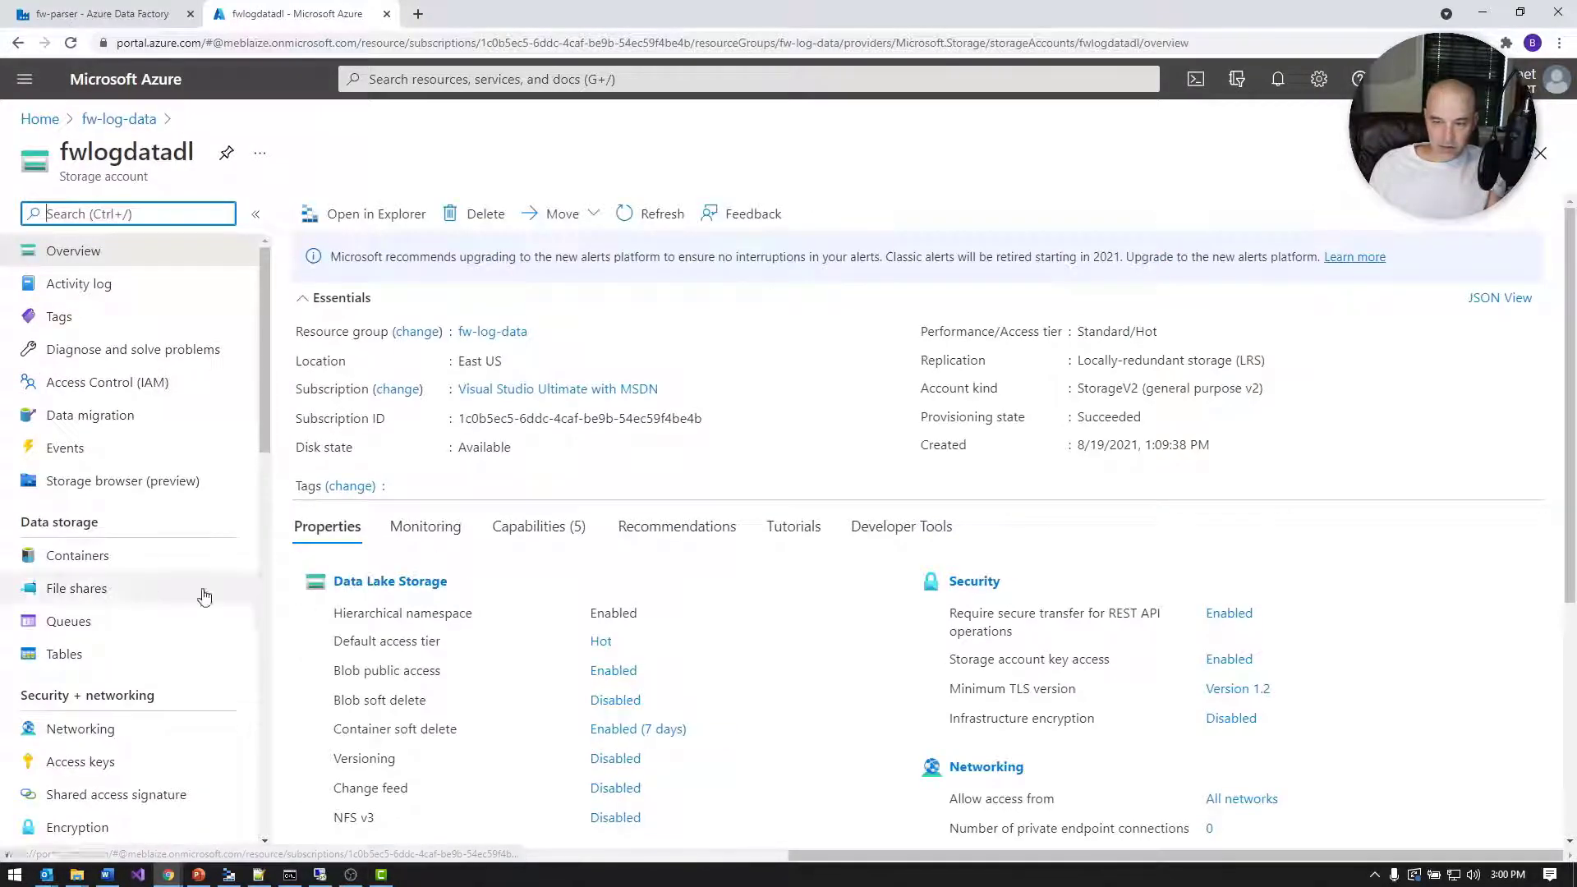
{"action": "left_click", "coordinate": [116, 558]}
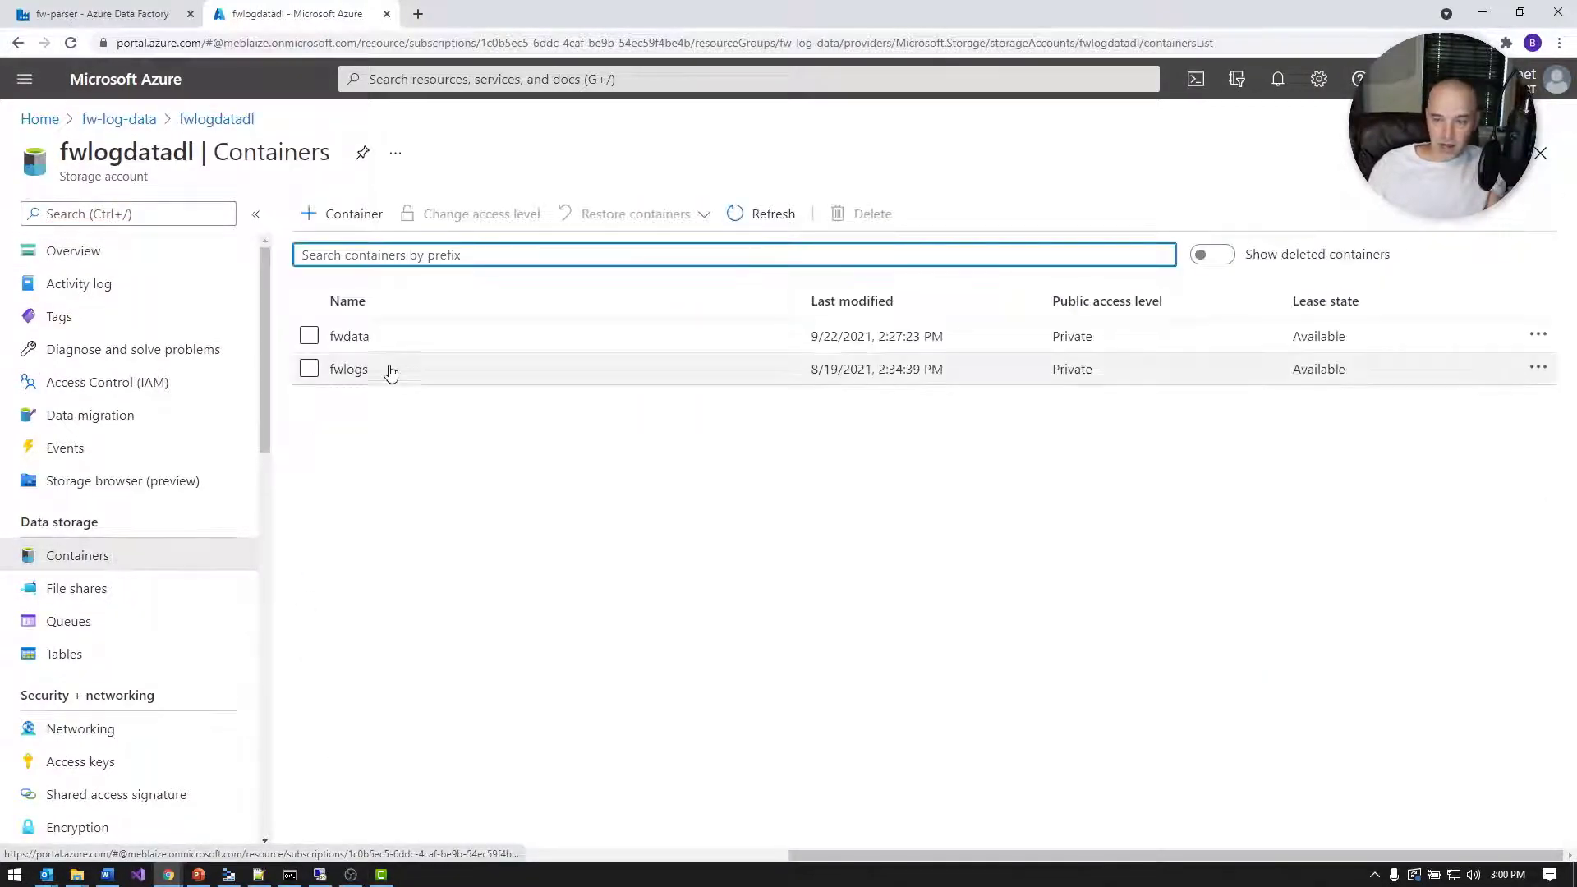
{"action": "left_click", "coordinate": [351, 369]}
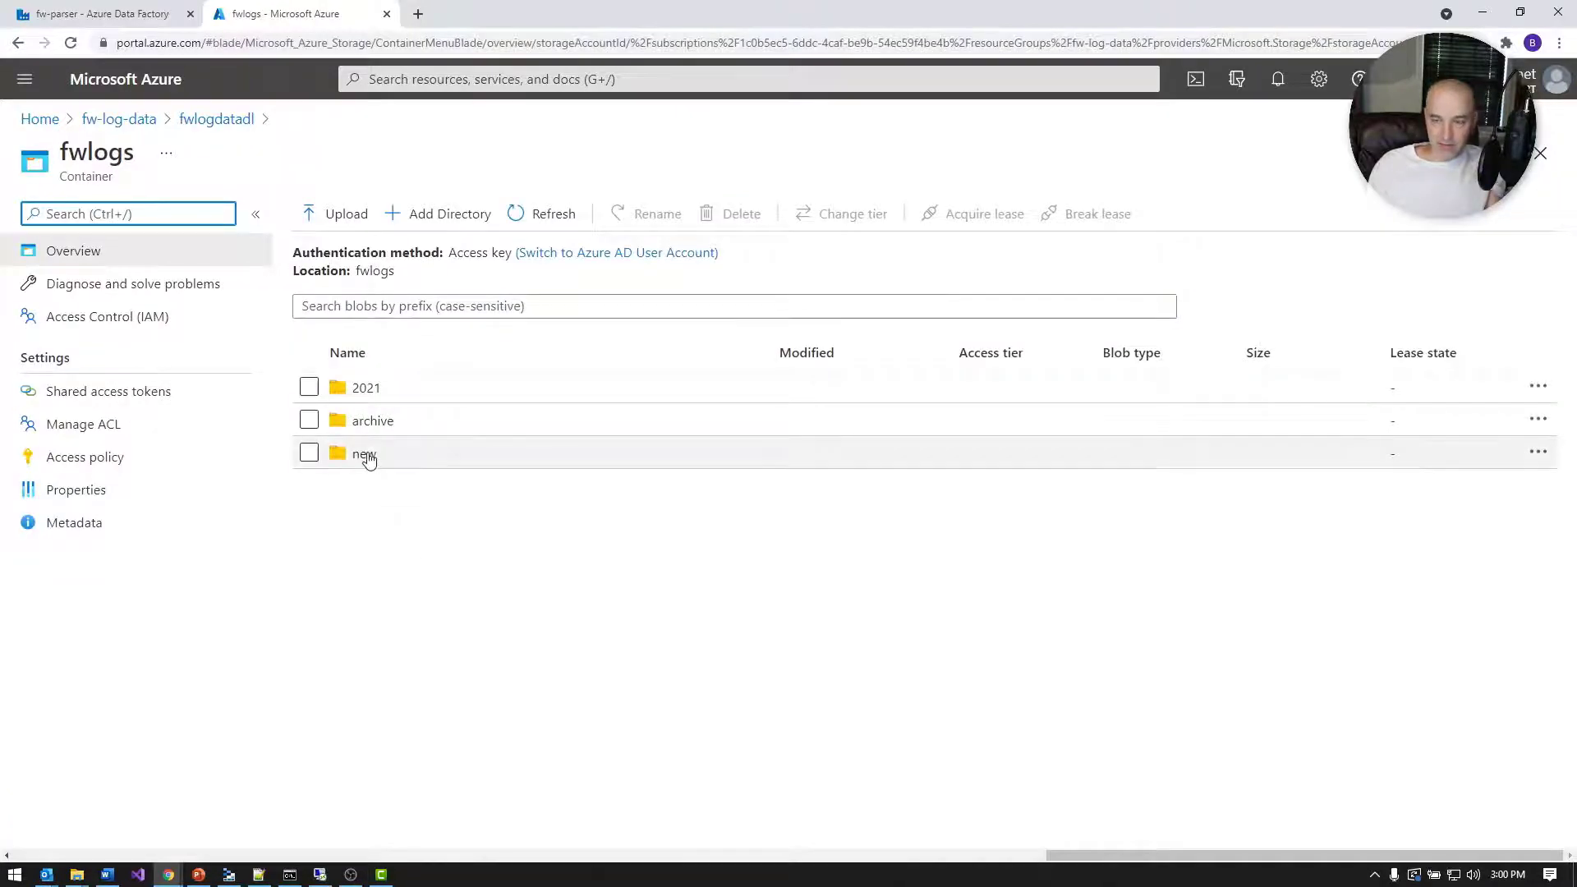
{"action": "left_click", "coordinate": [367, 454]}
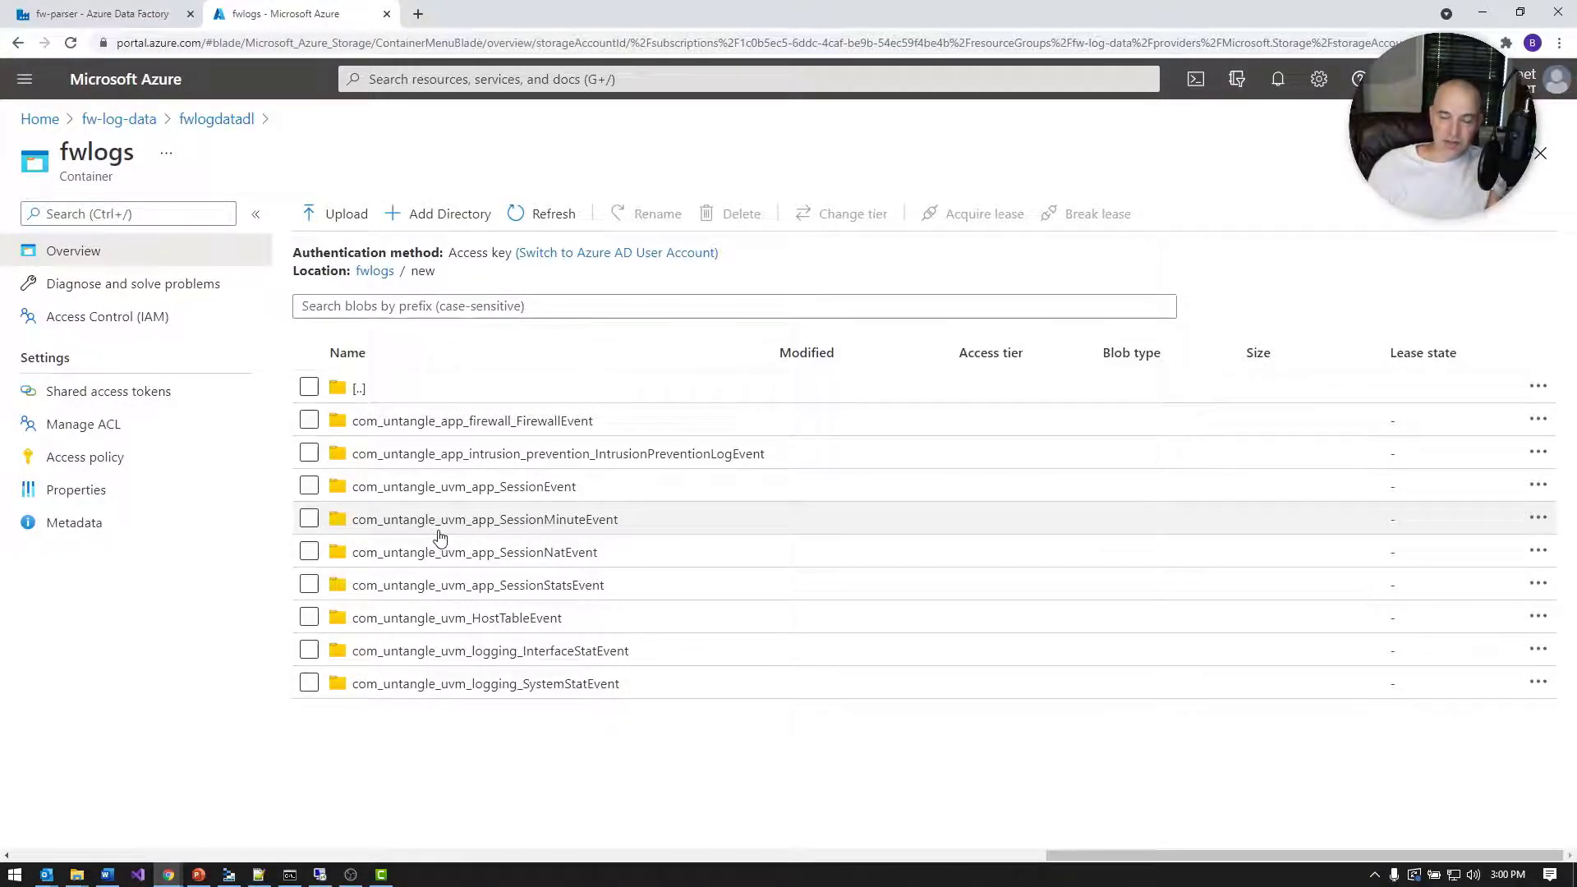
Switch back to the fw-parser Data Factory and delete the Json1 dataset.
{"action": "left_click", "coordinate": [97, 20]}
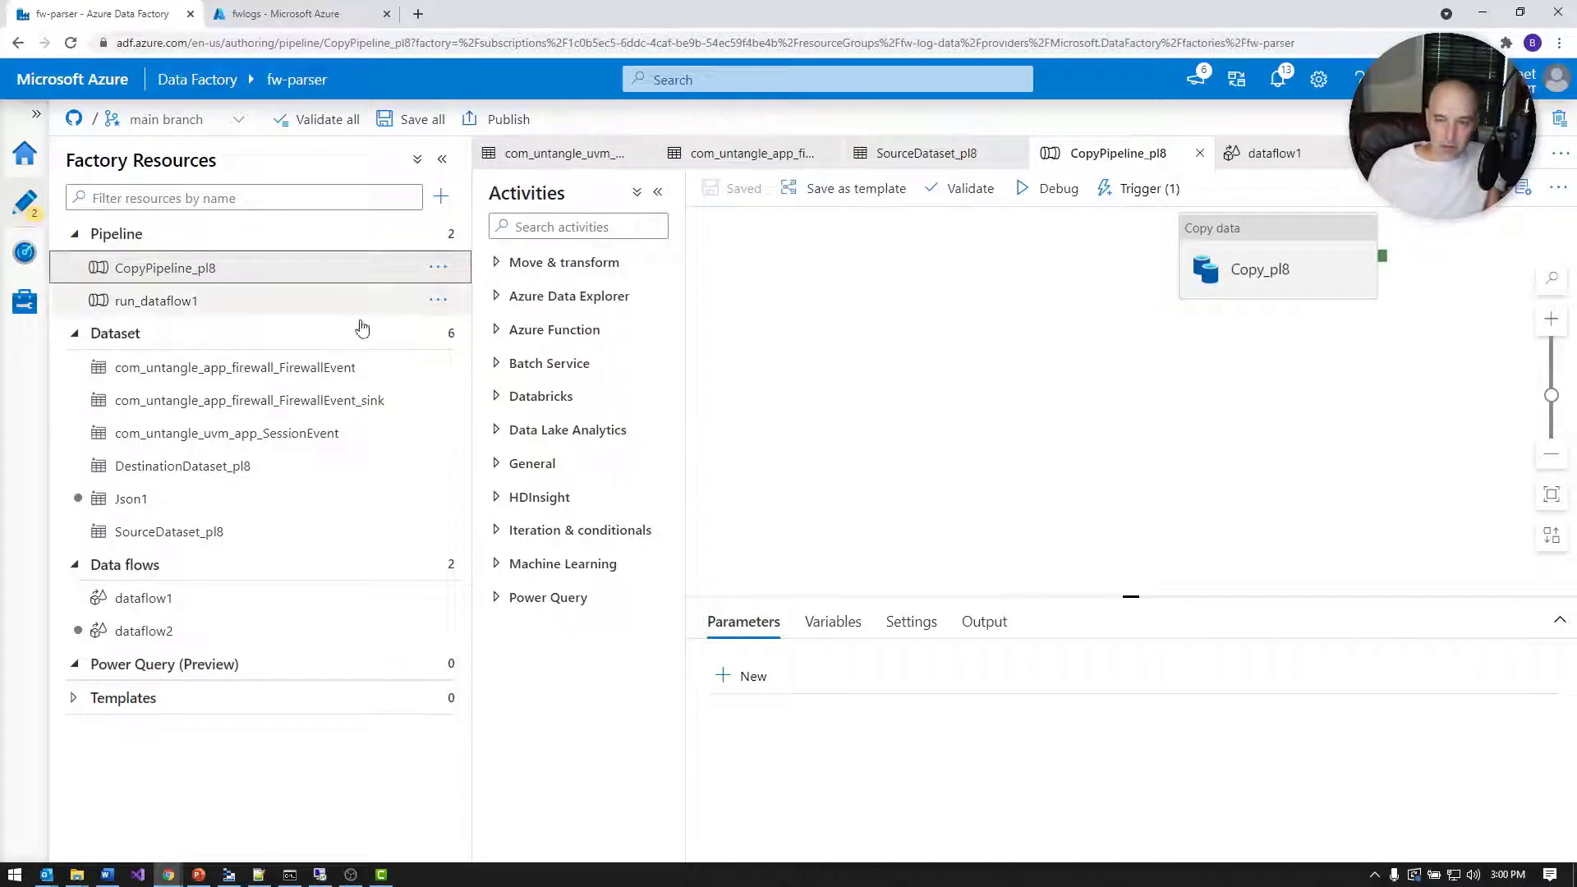
{"action": "left_click", "coordinate": [274, 511]}
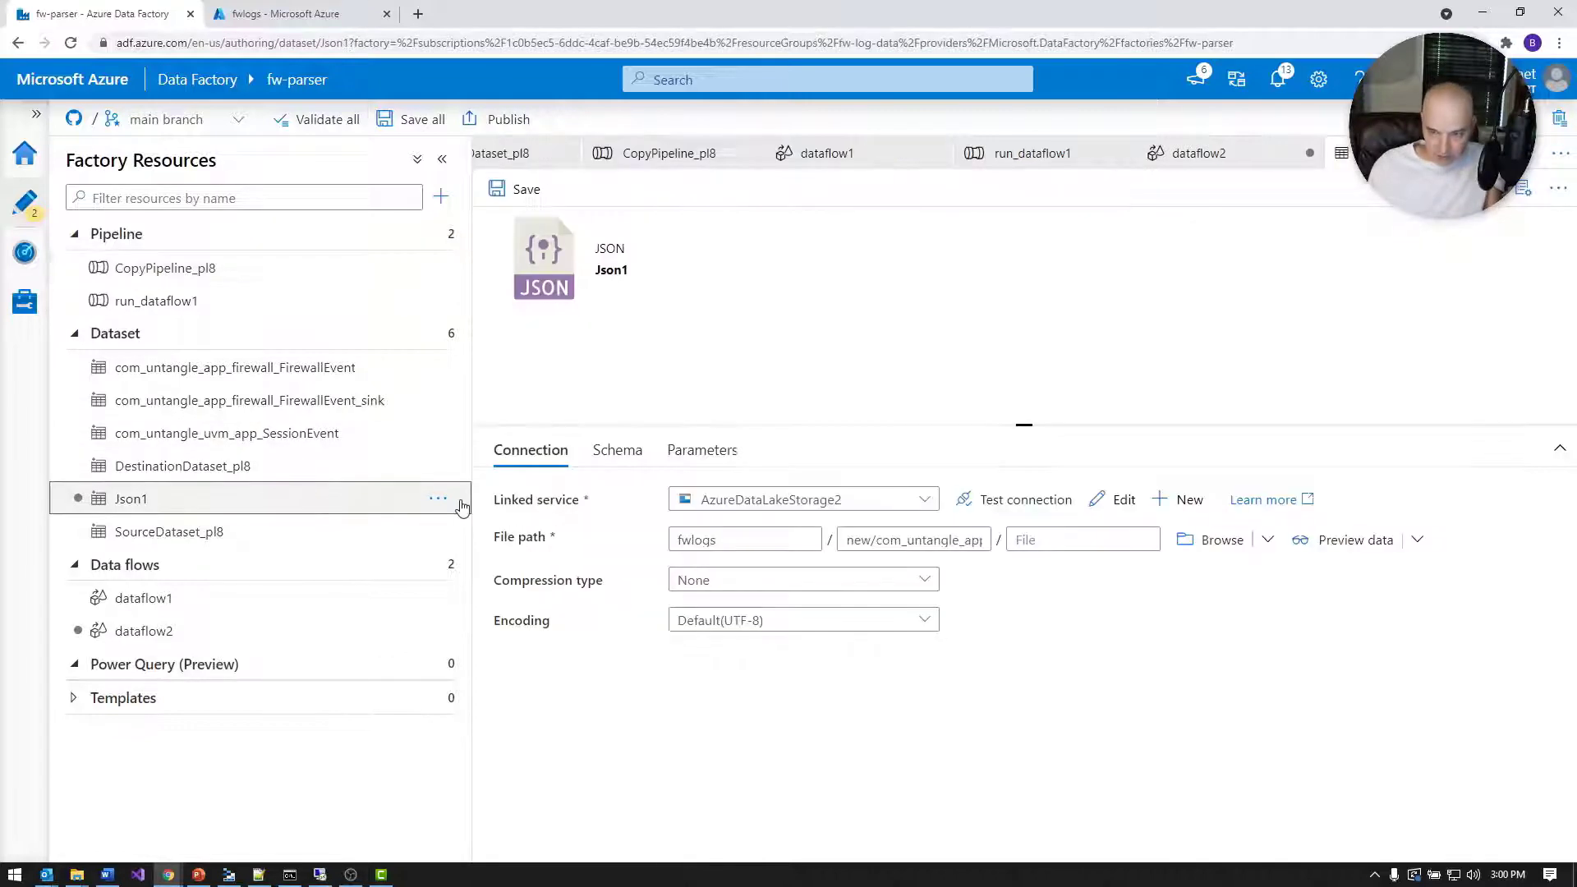
{"action": "left_click", "coordinate": [438, 499]}
{"action": "left_click", "coordinate": [475, 698]}
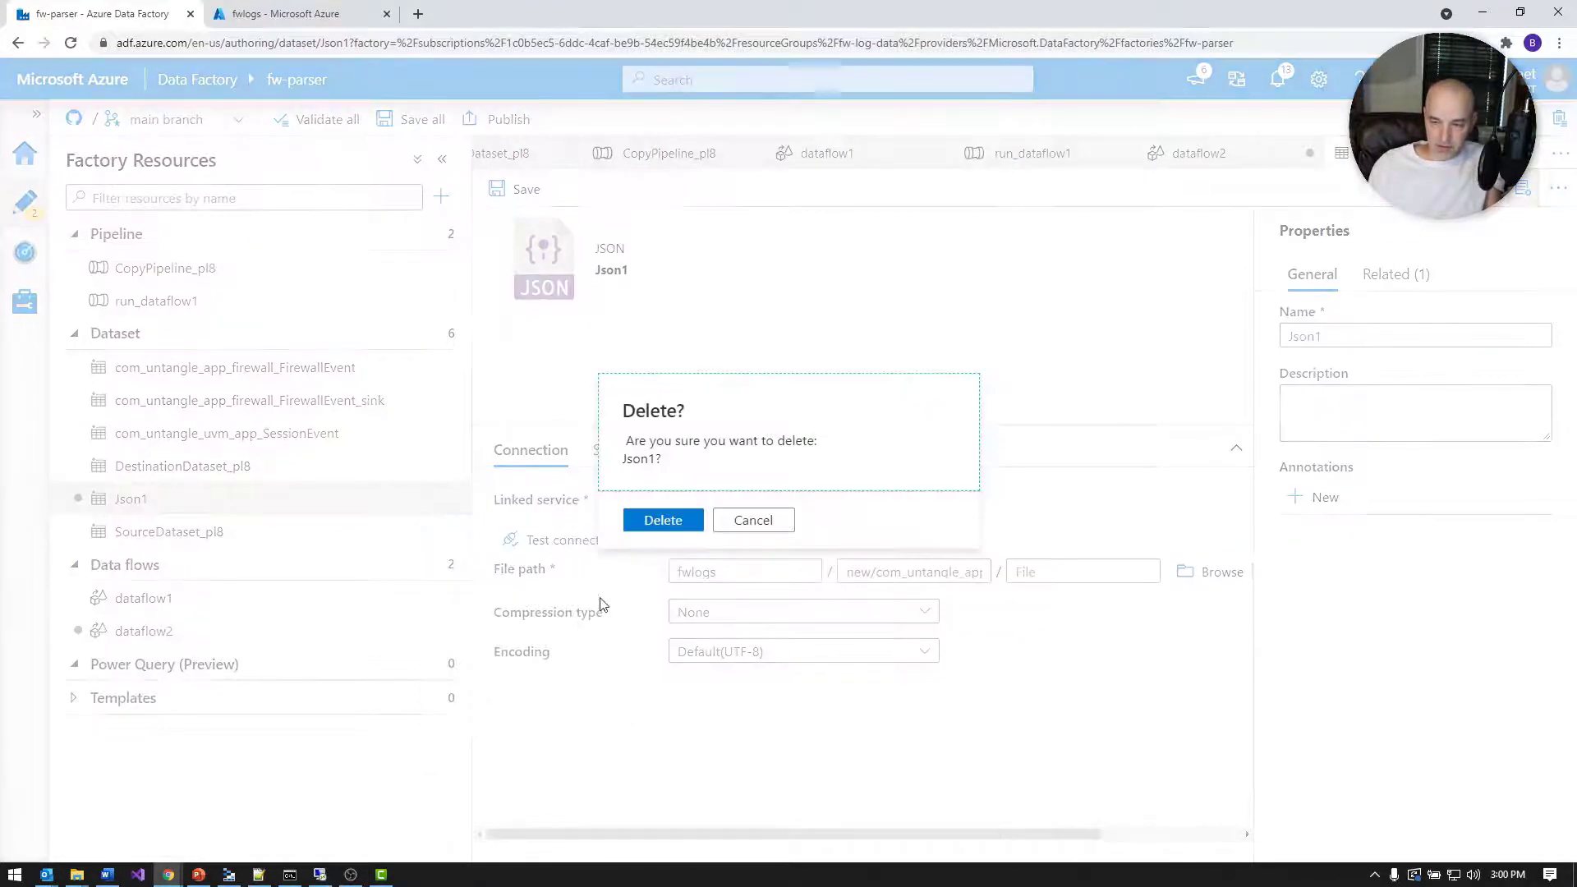
{"action": "left_click", "coordinate": [657, 522]}
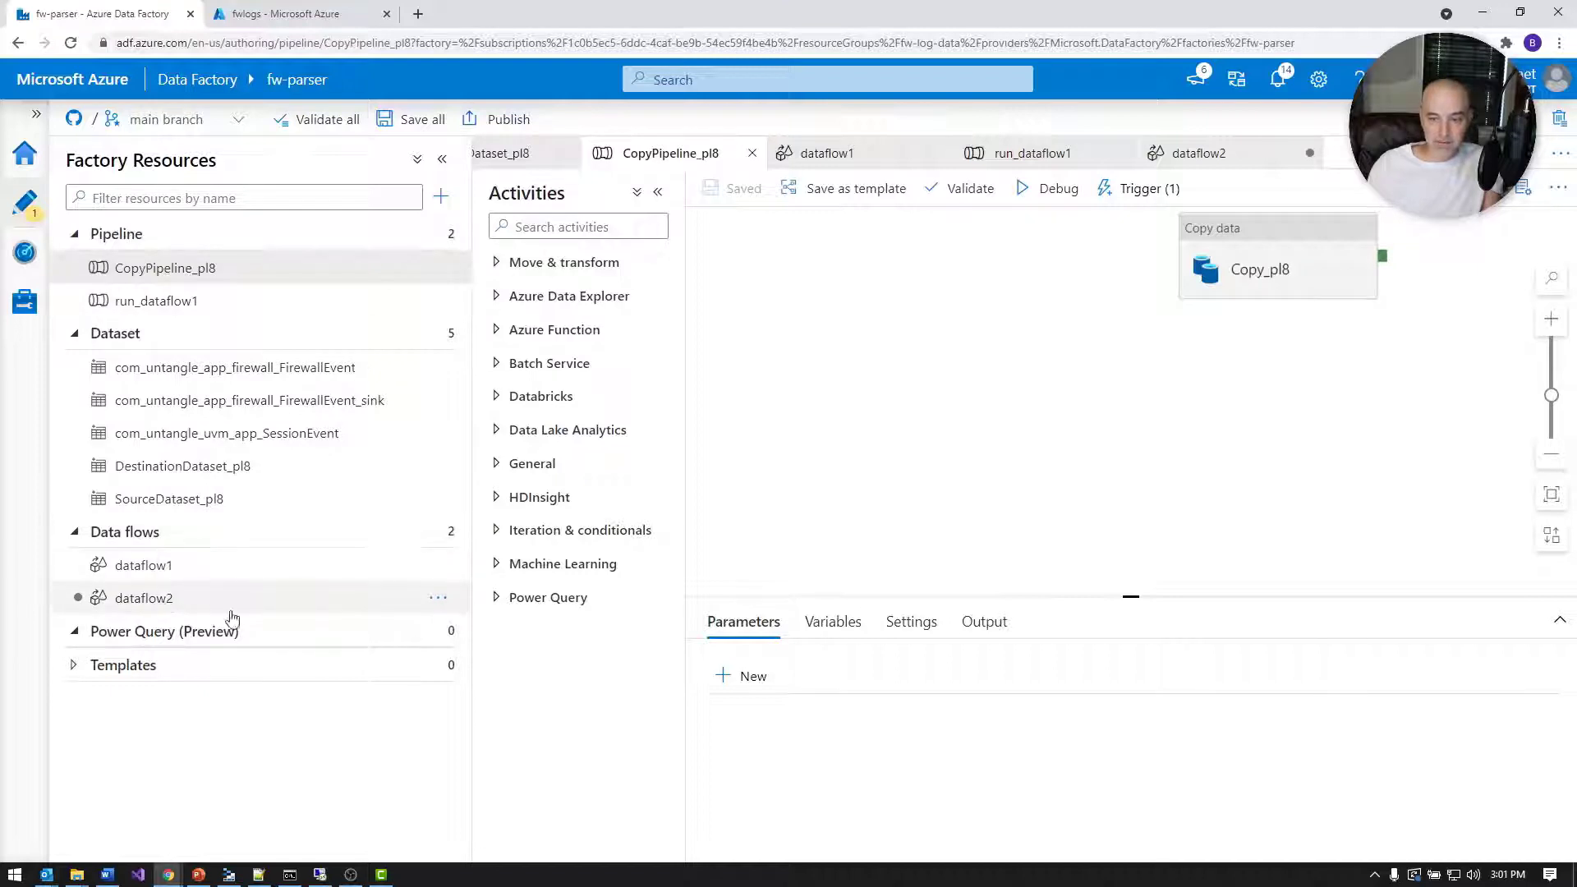
Delete the dataflow2 data flow from the factory resources.
{"action": "left_click", "coordinate": [437, 599]}
{"action": "left_click", "coordinate": [510, 797]}
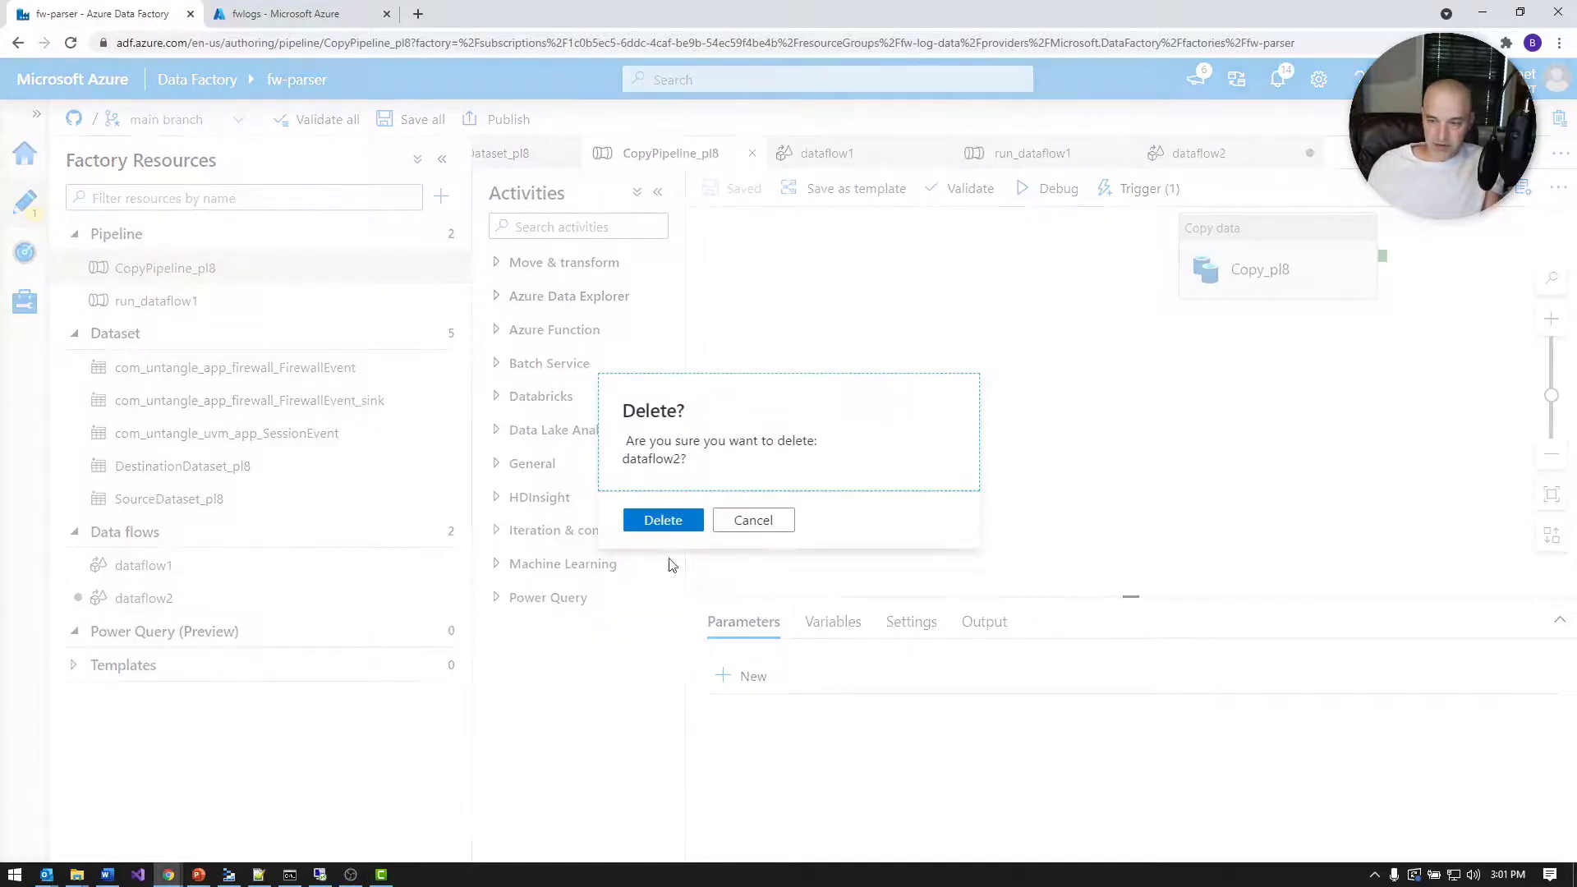
{"action": "left_click", "coordinate": [660, 520]}
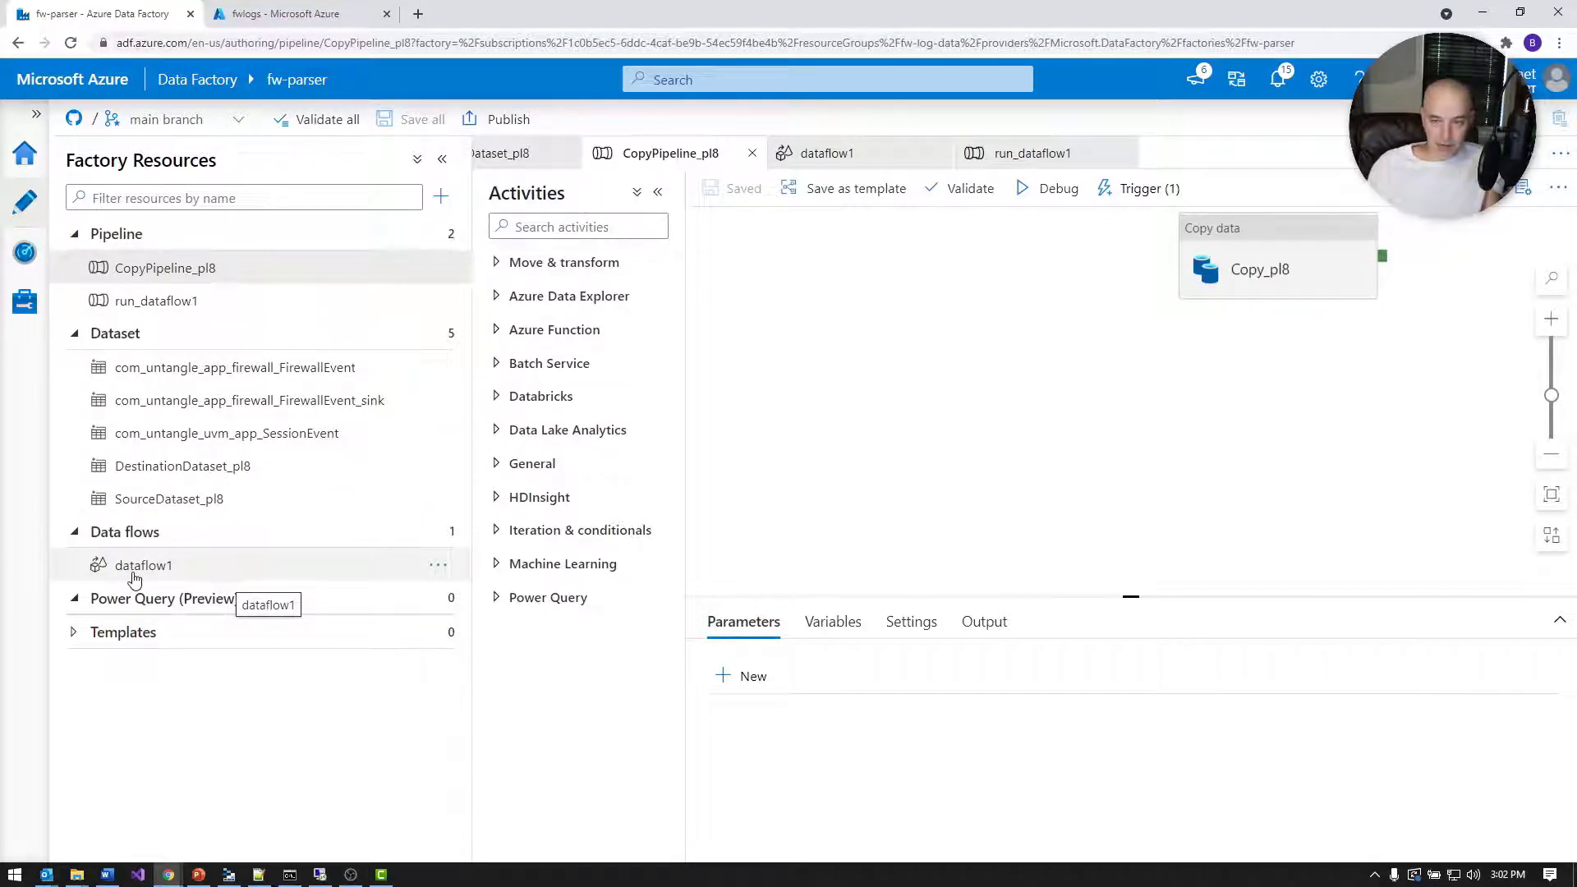
Review the run_dataflow1 pipeline, the dataflow1 data flow, and the FirewallEvent and SessionEvent source datasets.
{"action": "left_click", "coordinate": [159, 317]}
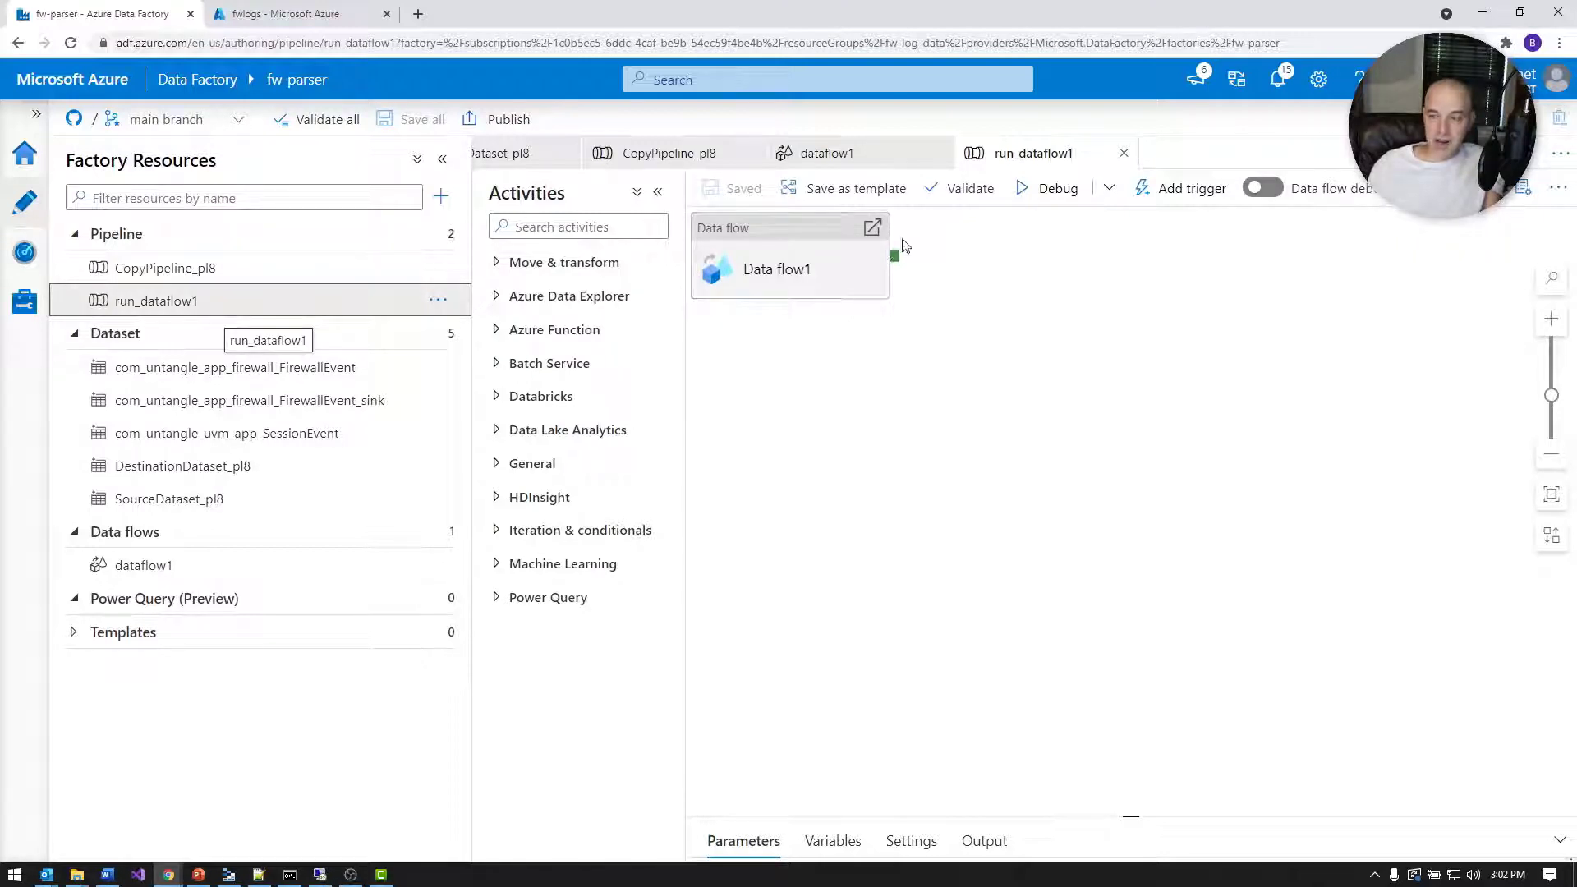
{"action": "left_click", "coordinate": [193, 567]}
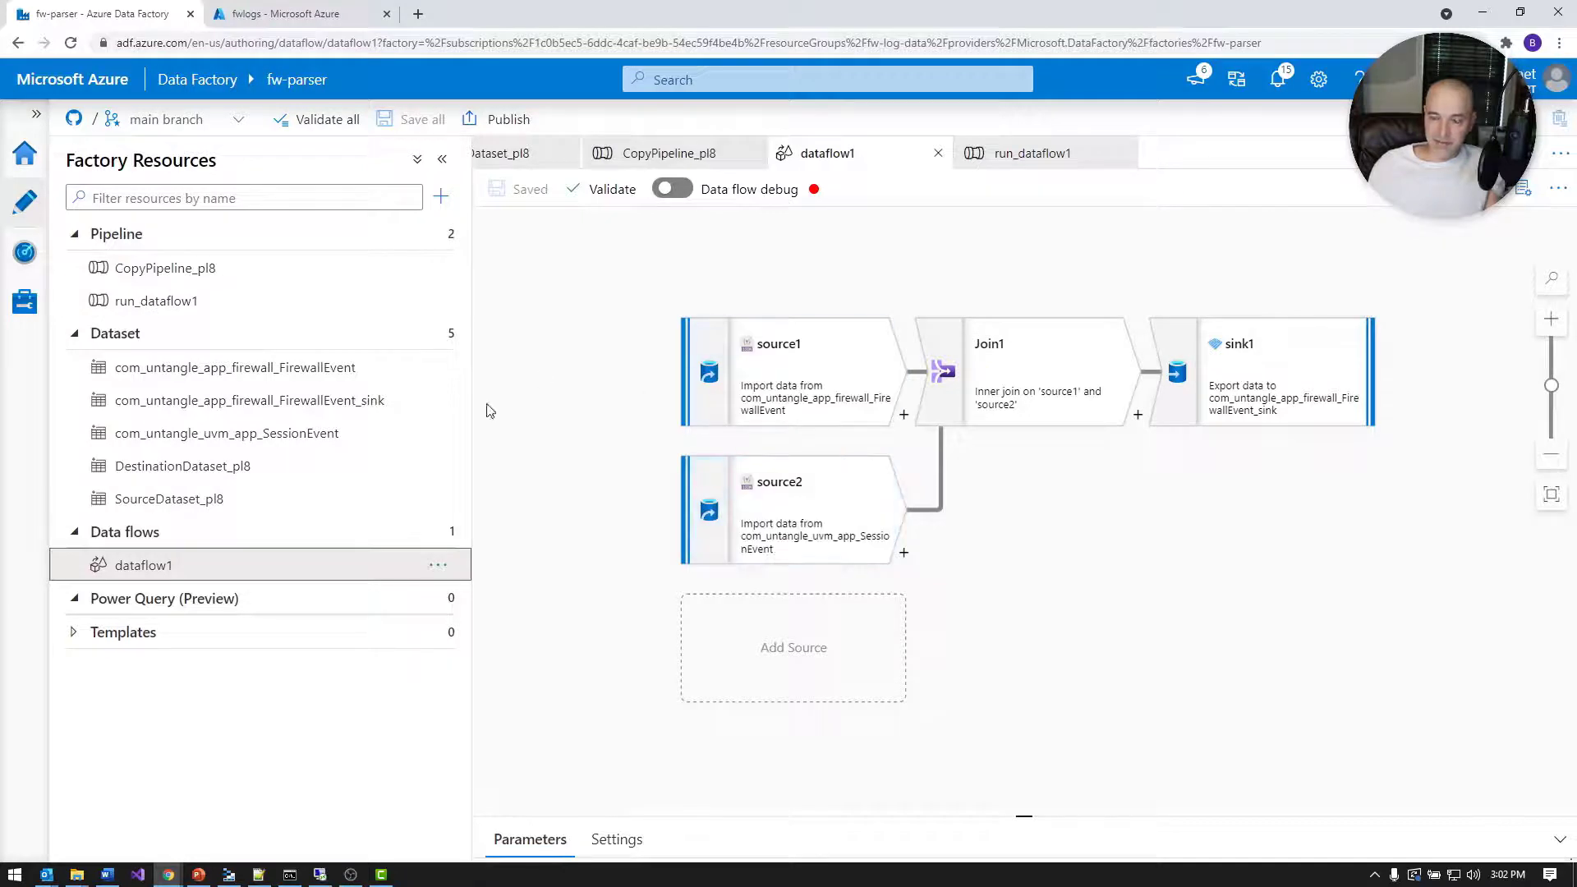
{"action": "left_click", "coordinate": [296, 366]}
{"action": "left_click", "coordinate": [309, 436]}
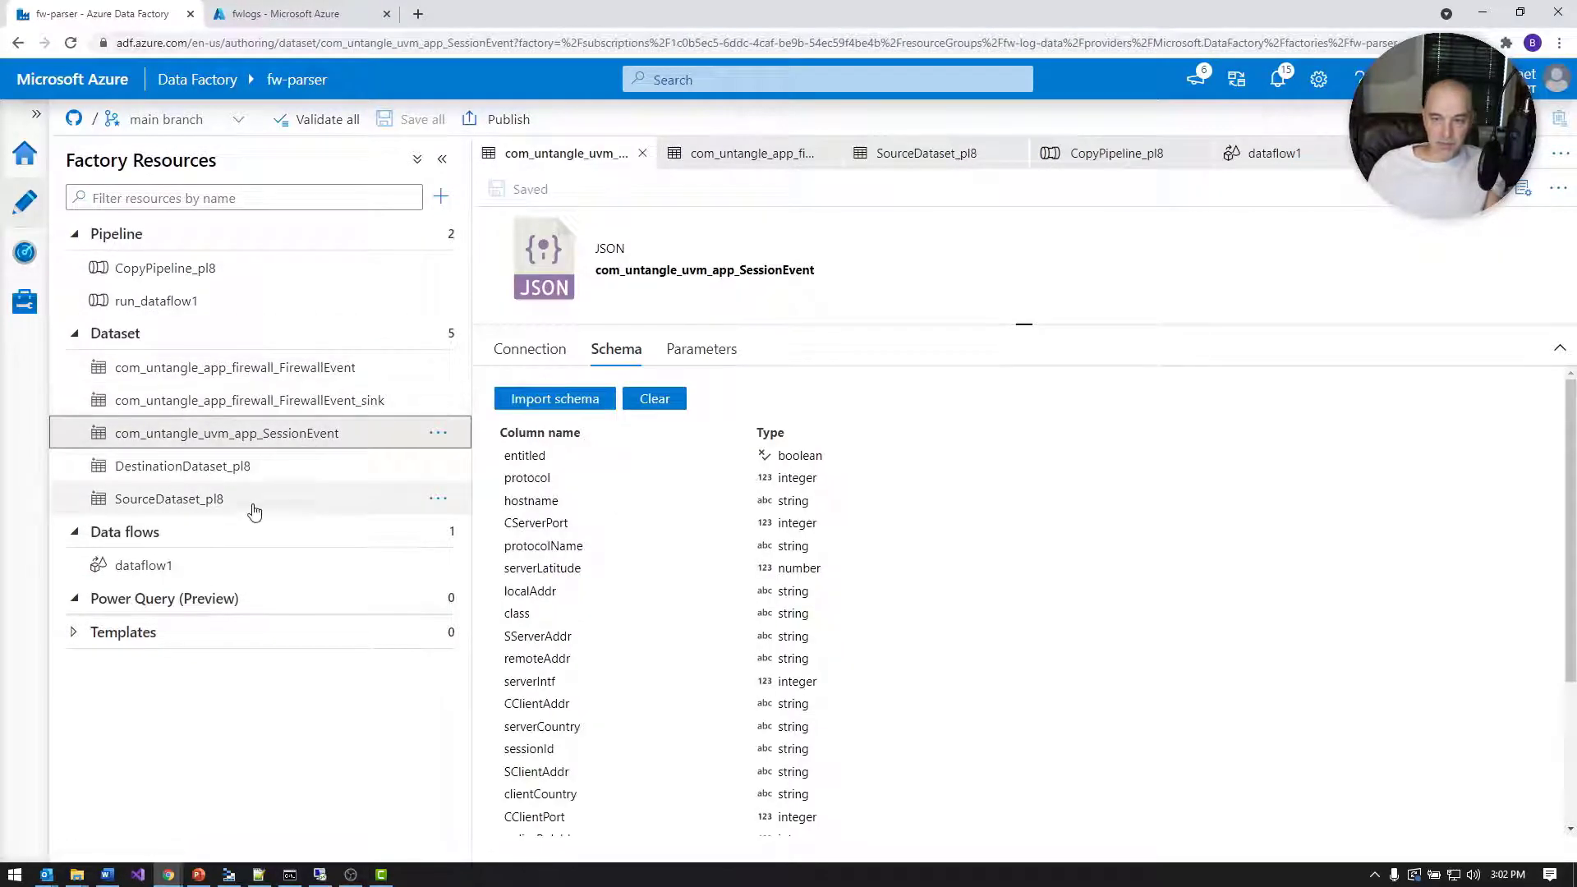
Create a new data flow and add a source to its canvas.
{"action": "left_click", "coordinate": [444, 539]}
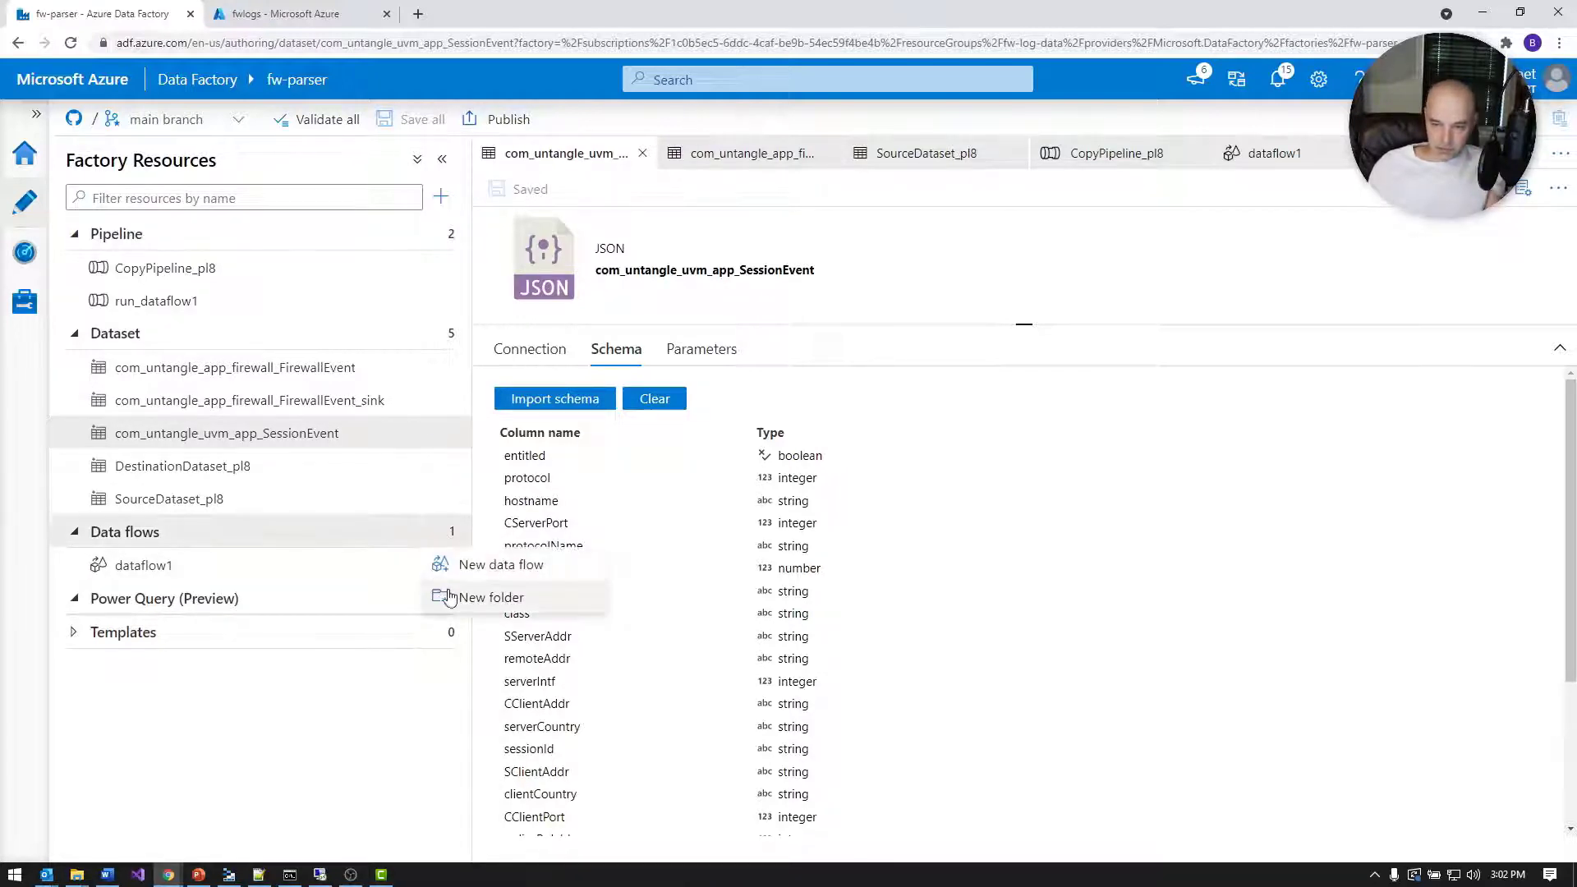
{"action": "left_click", "coordinate": [469, 567]}
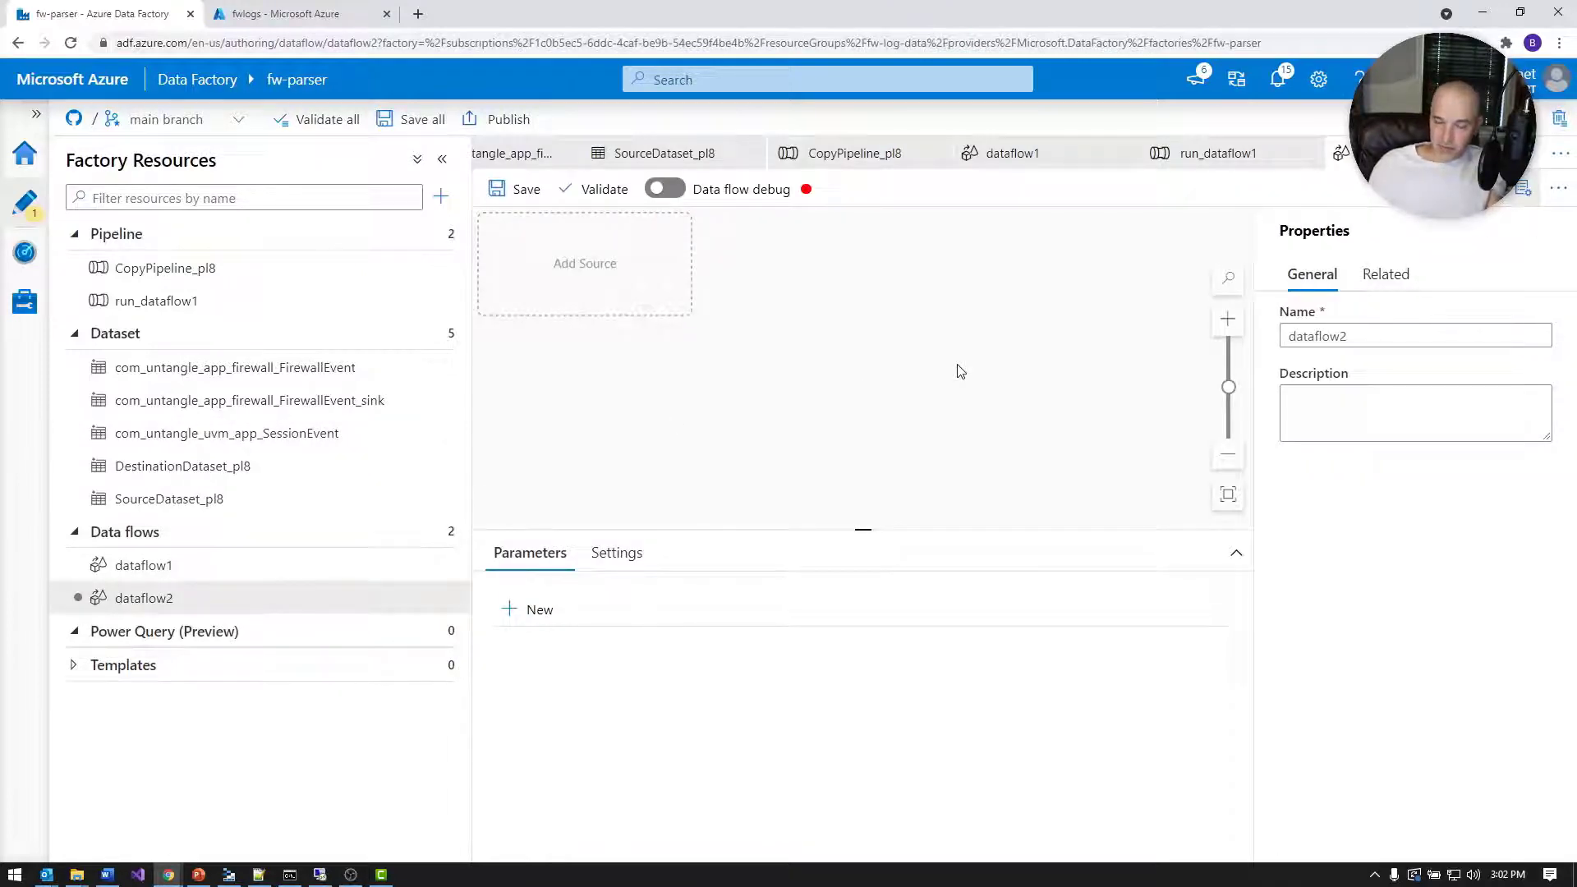
{"action": "left_click", "coordinate": [616, 278]}
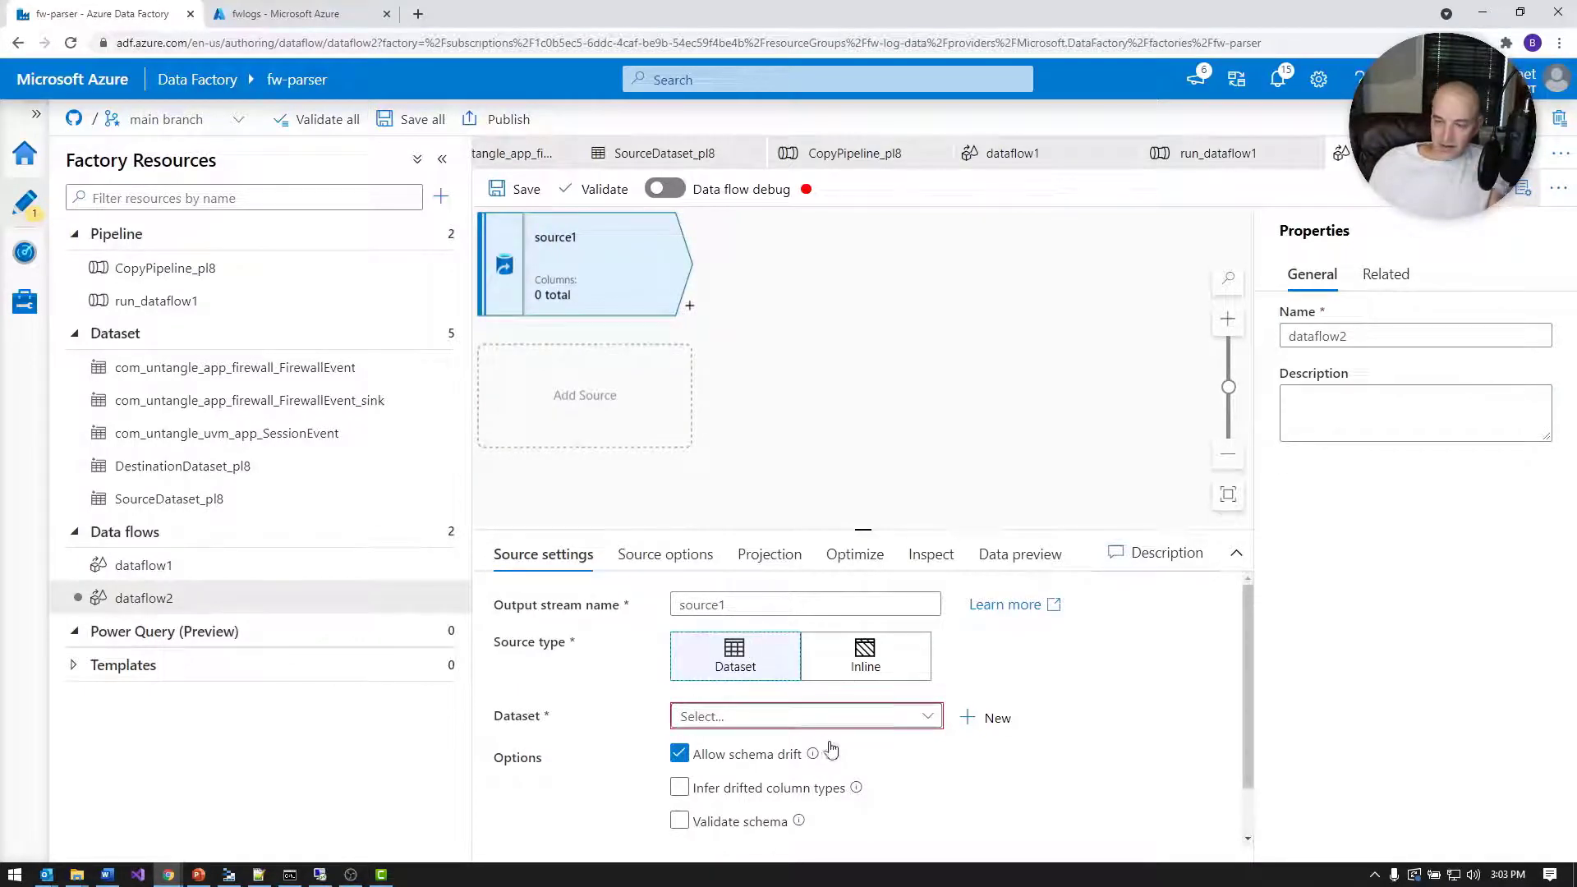
Start a new dataset for the source, using Azure Data Lake Storage Gen2 as the data store and JSON as the format.
{"action": "left_click", "coordinate": [920, 719]}
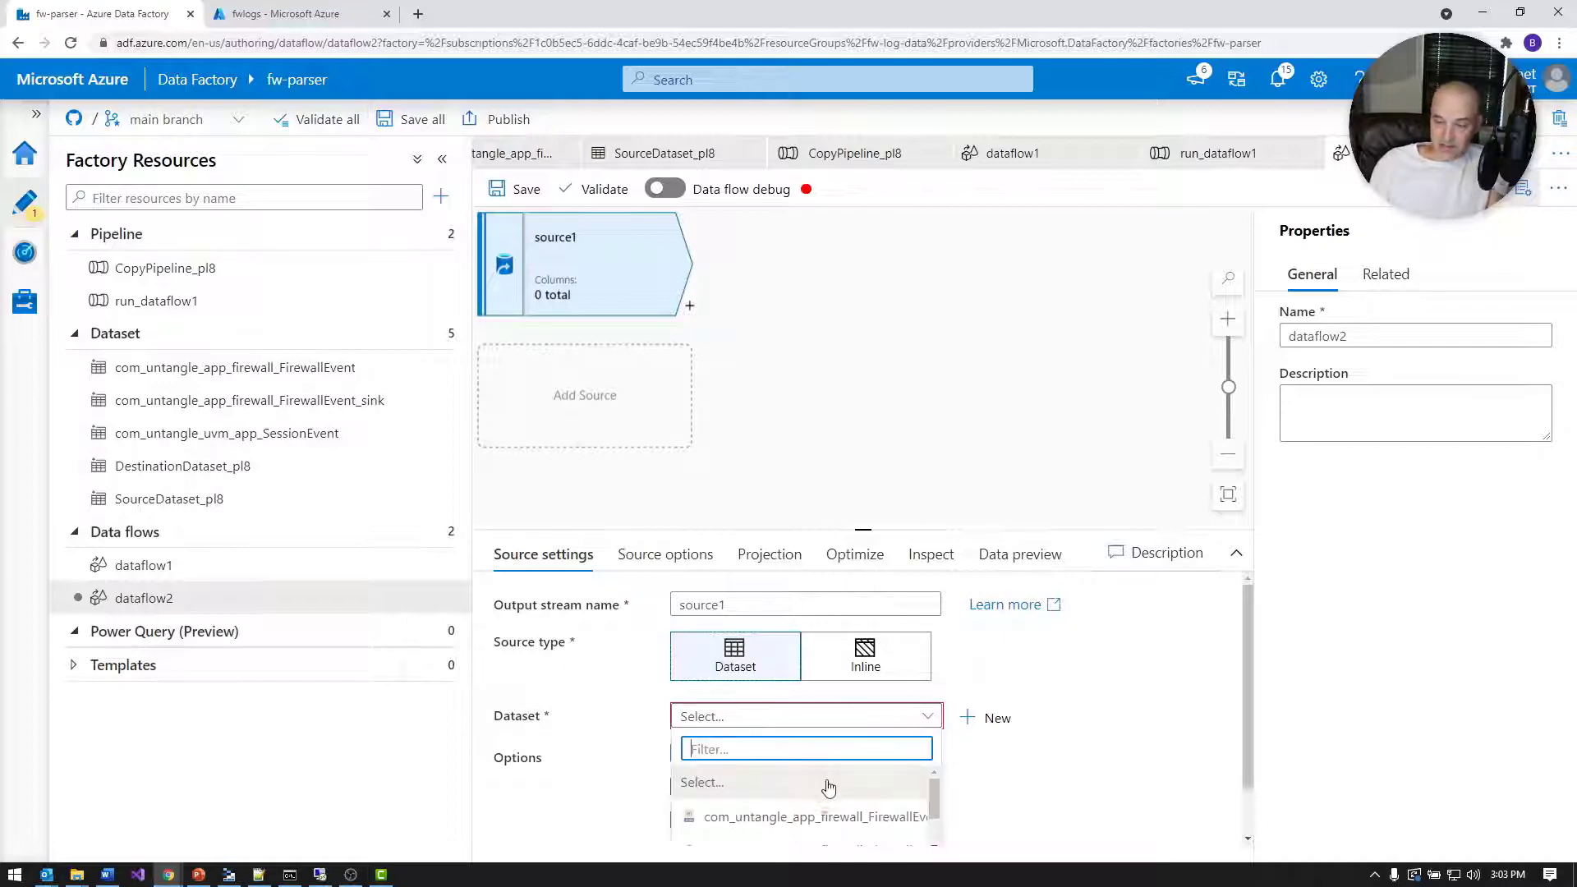
{"action": "left_click", "coordinate": [986, 718]}
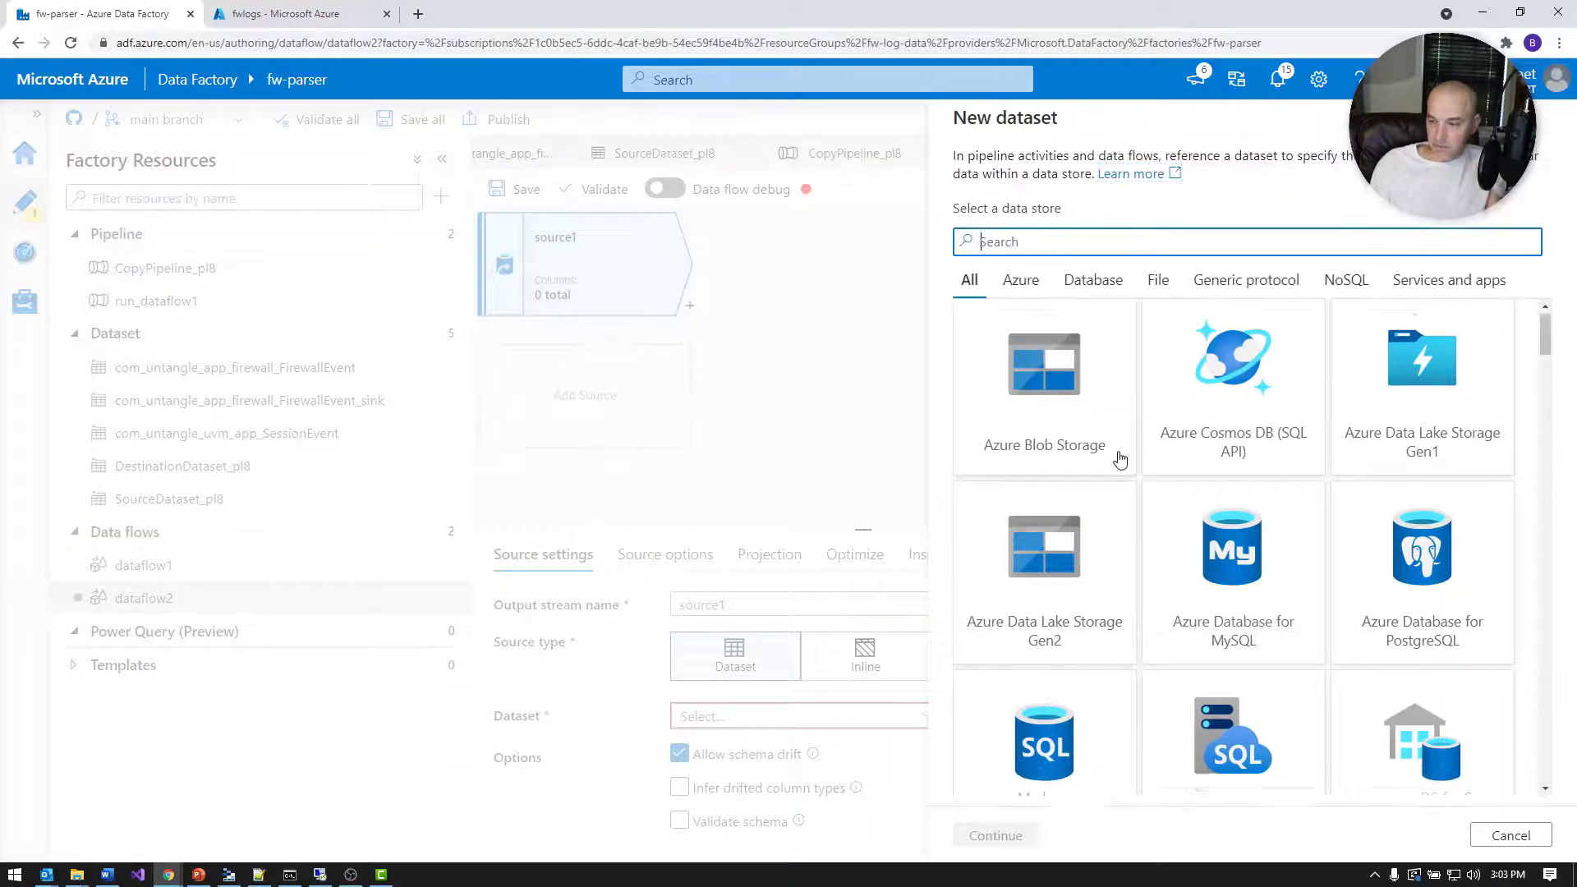
{"action": "scroll", "coordinate": [1139, 559], "scroll_direction": "down", "scroll_amount": 5}
{"action": "scroll", "coordinate": [1138, 555], "scroll_direction": "up", "scroll_amount": 4}
{"action": "scroll", "coordinate": [1137, 555], "scroll_direction": "down", "scroll_amount": 15}
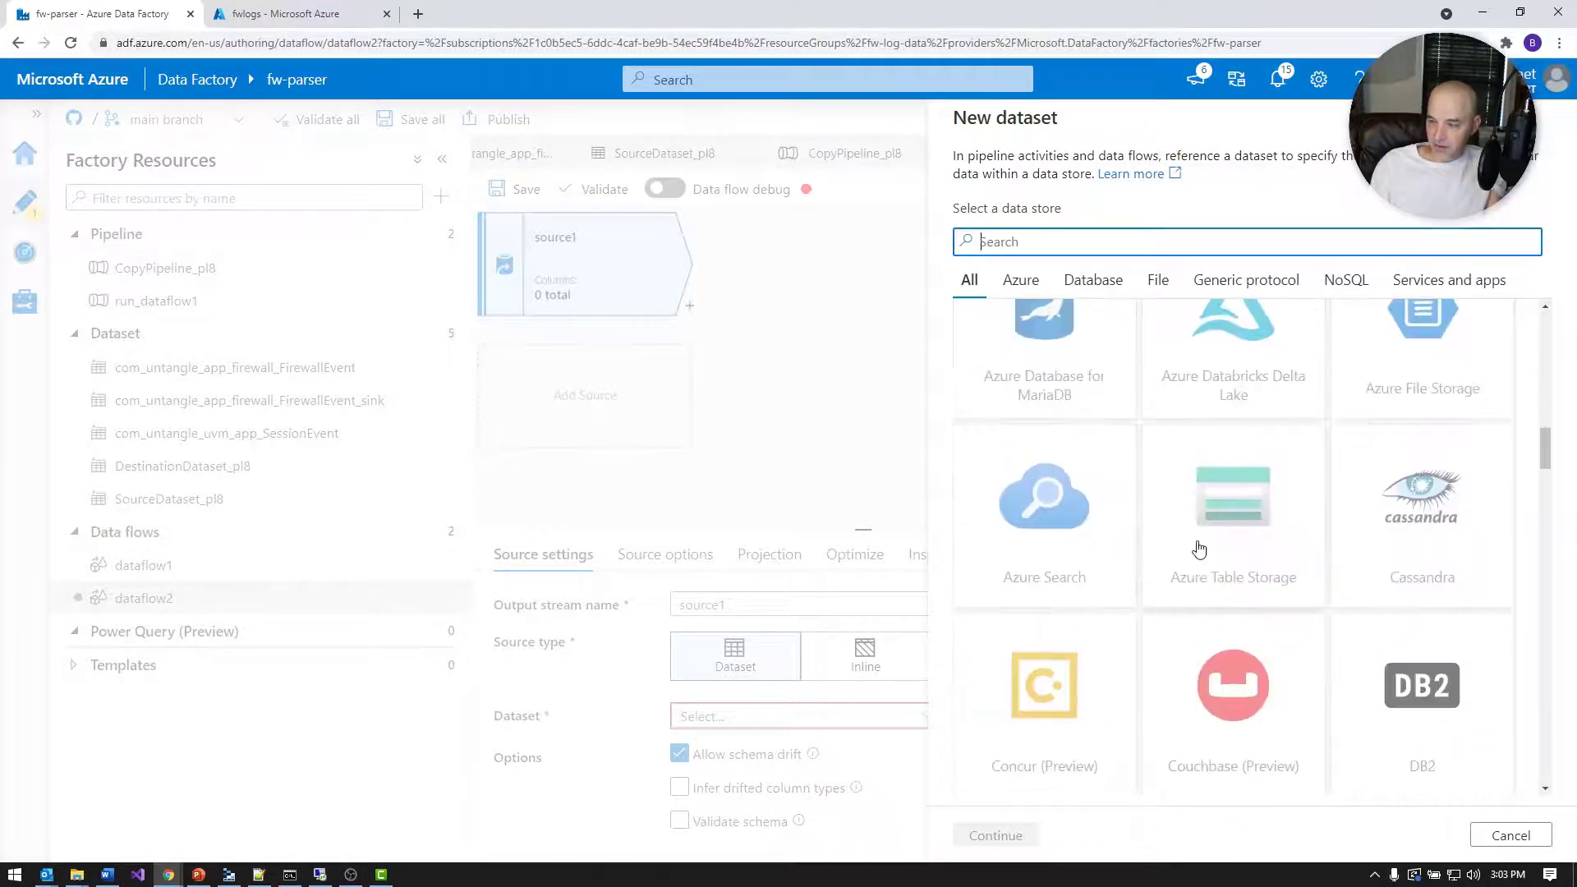
{"action": "left_click_drag", "start_coordinate": [1544, 563], "coordinate": [1510, 350]}
{"action": "scroll", "coordinate": [1510, 349], "scroll_direction": "down", "scroll_amount": 2}
{"action": "scroll", "coordinate": [1510, 349], "scroll_direction": "up", "scroll_amount": 2}
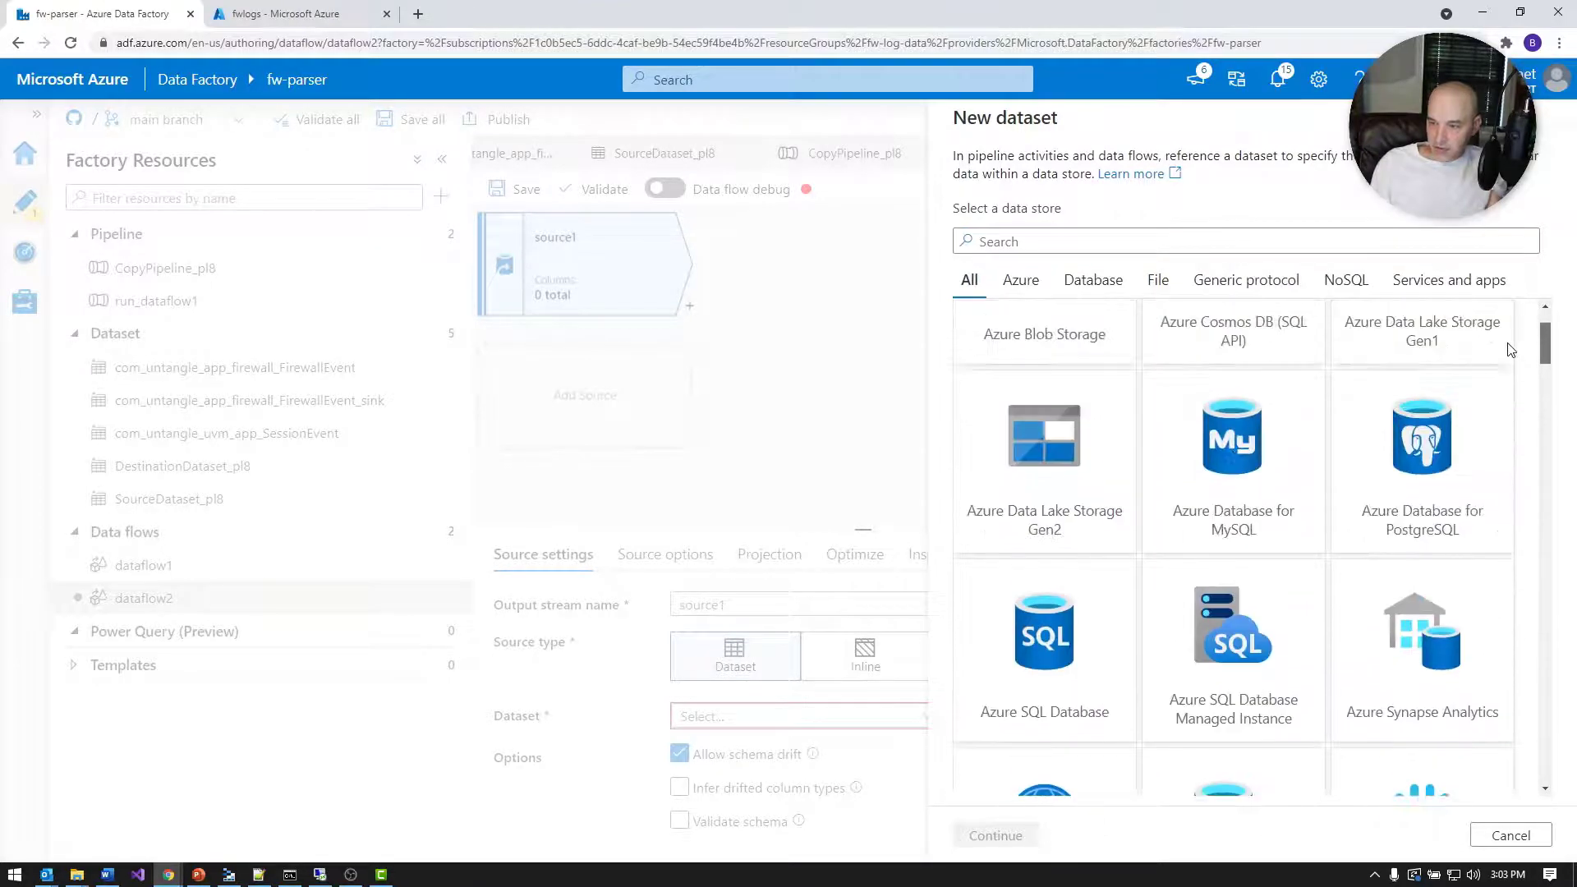
{"action": "left_click", "coordinate": [1031, 467]}
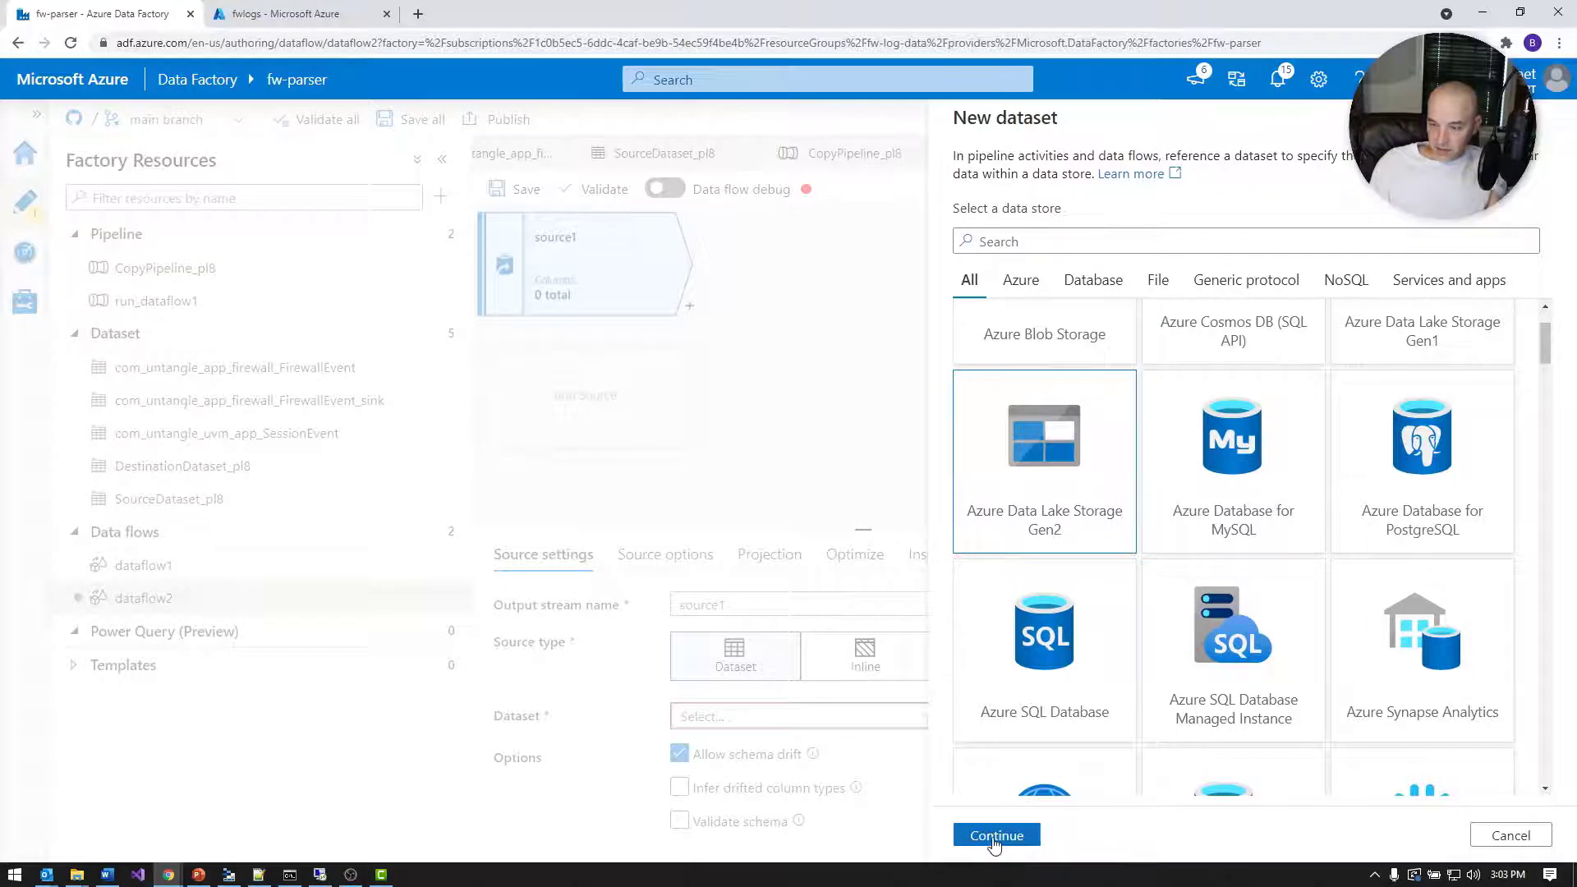
{"action": "left_click", "coordinate": [993, 838]}
{"action": "left_click", "coordinate": [1037, 485]}
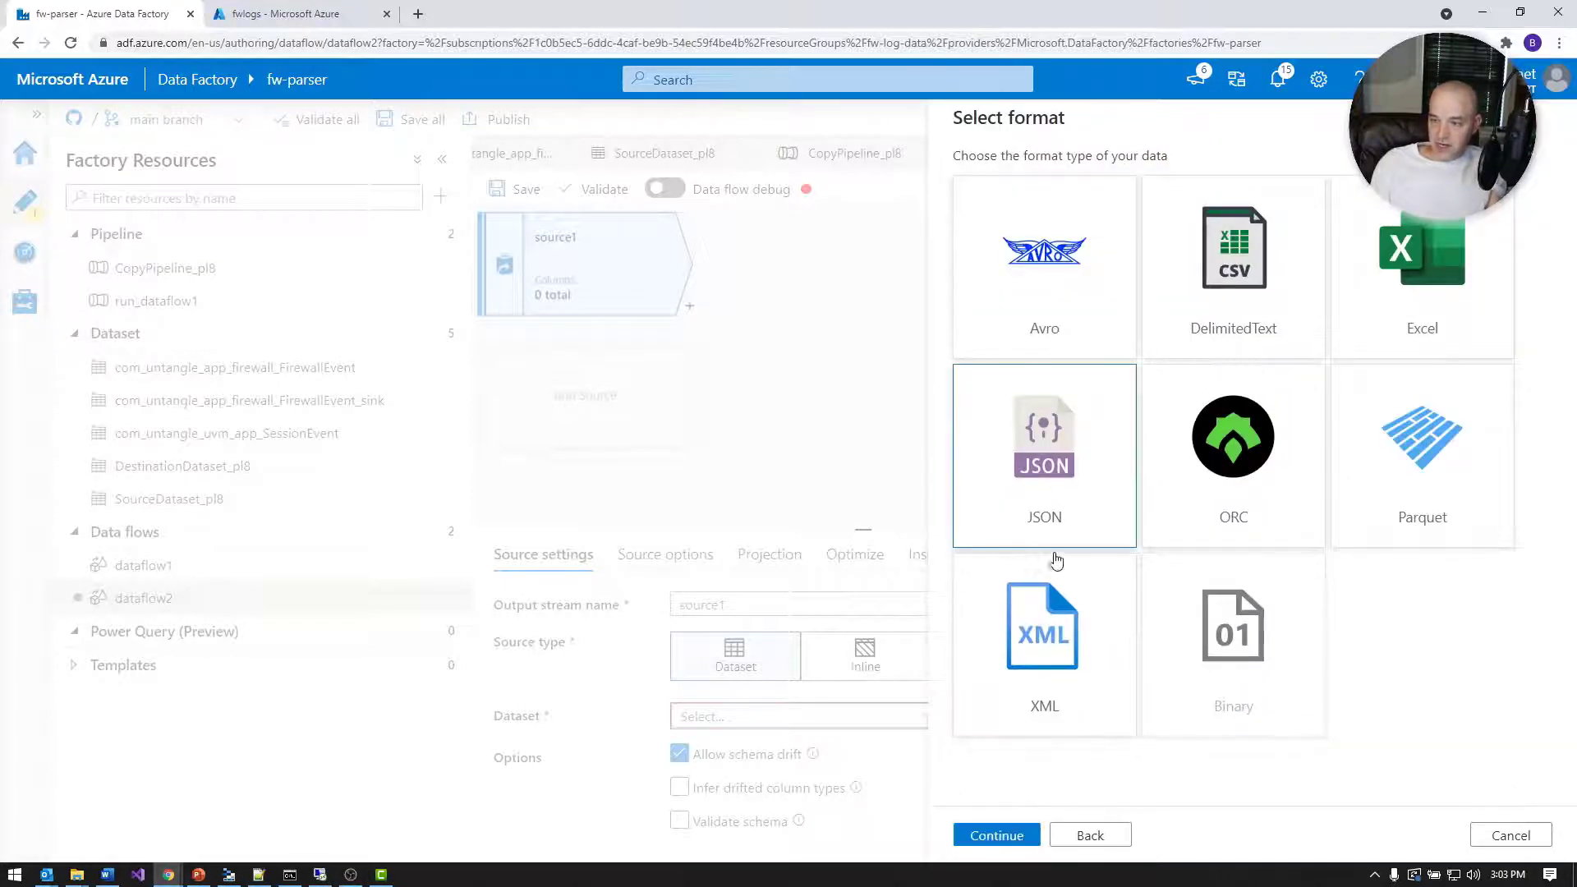
{"action": "left_click", "coordinate": [997, 837]}
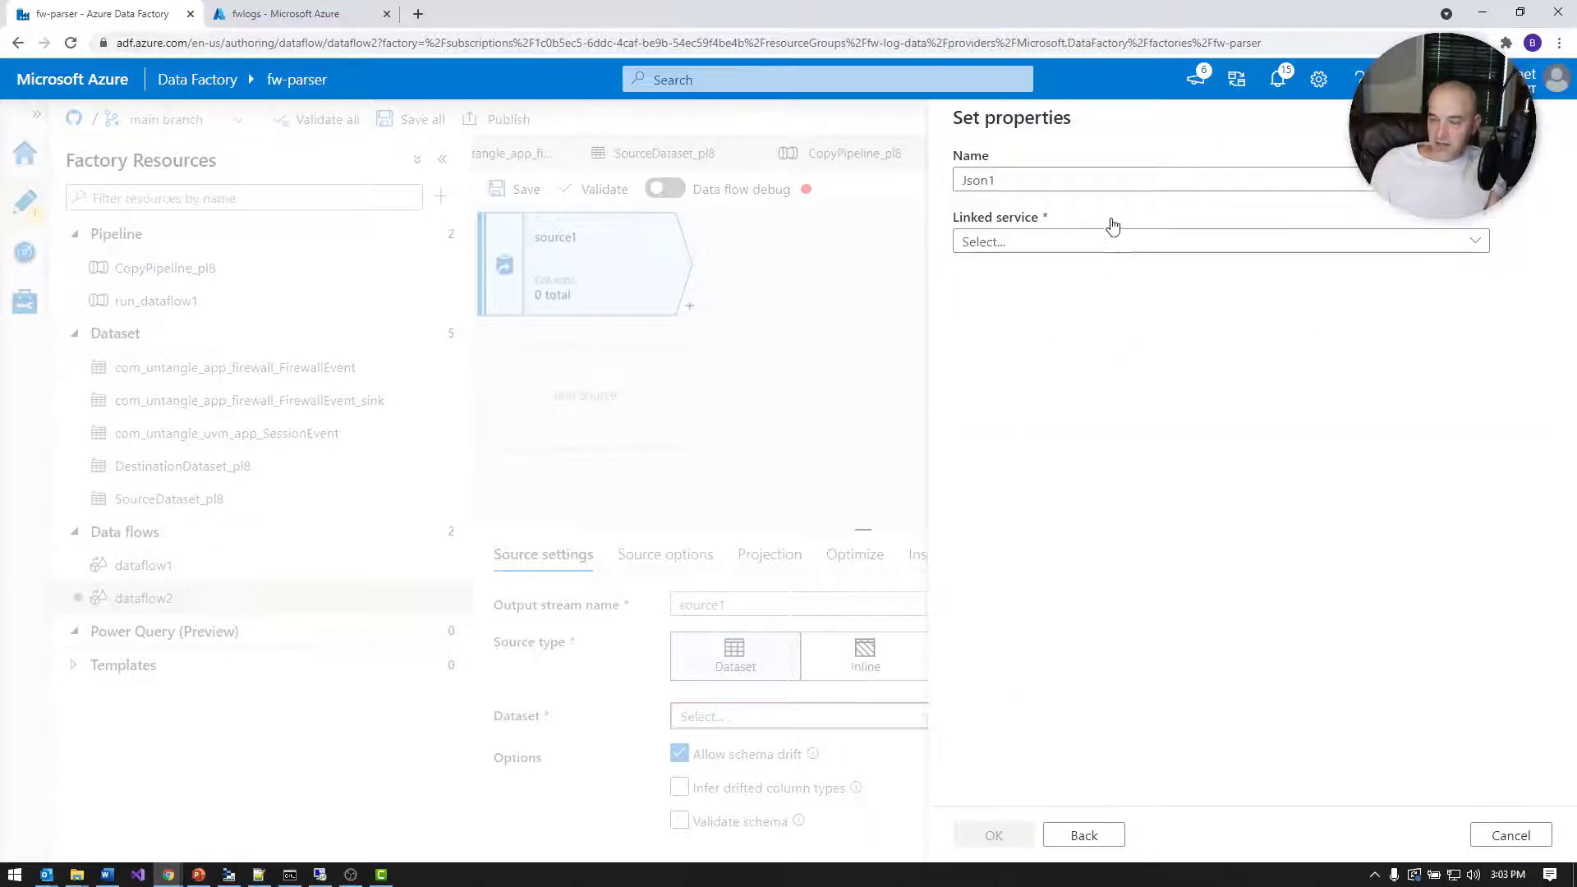
Create the Json1 dataset through AzureDataLakeStorage2 for fwlogs/new/com_untangle_app_firewall_FirewallEvent, importing the schema from the connection, and view the source's projection.
{"action": "left_click", "coordinate": [1125, 244]}
{"action": "left_click", "coordinate": [1086, 411]}
{"action": "left_click", "coordinate": [1505, 298]}
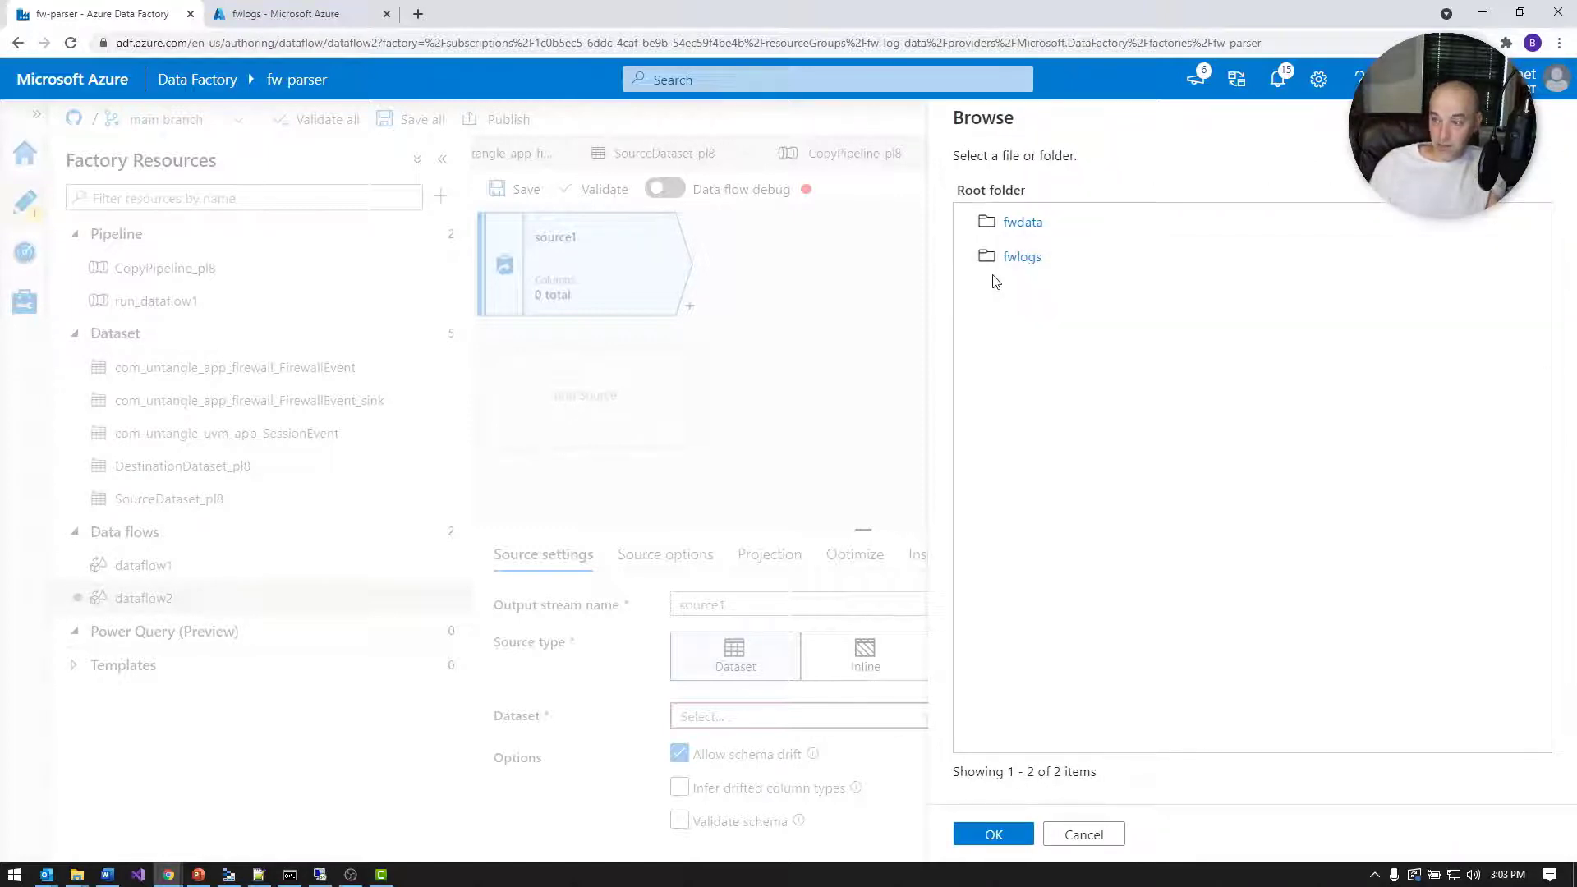
{"action": "left_click", "coordinate": [1022, 258]}
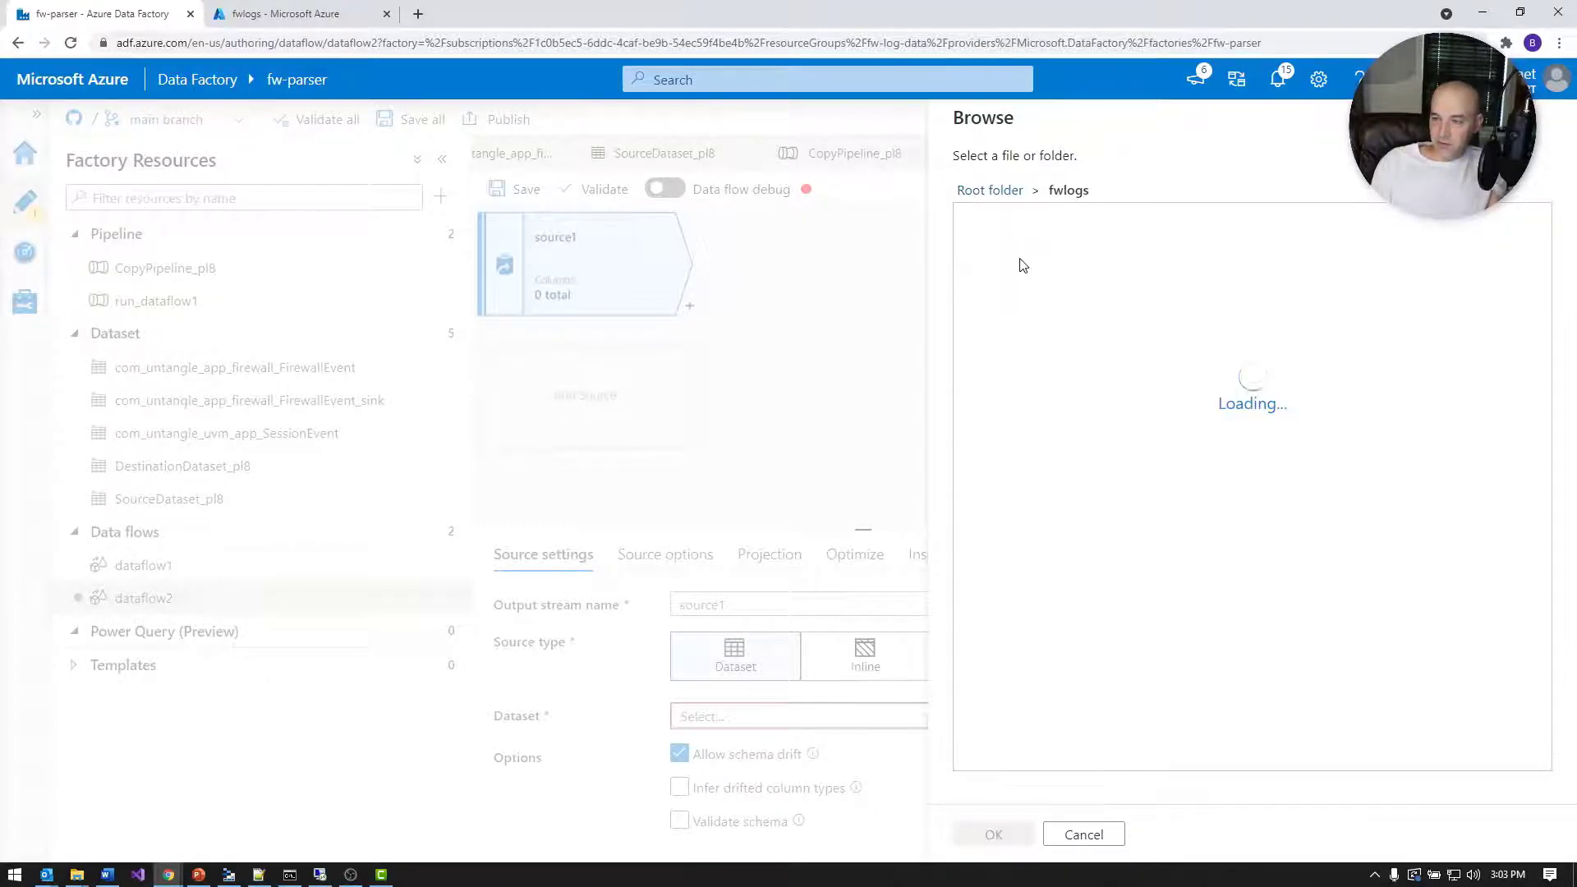
{"action": "left_click", "coordinate": [1020, 292]}
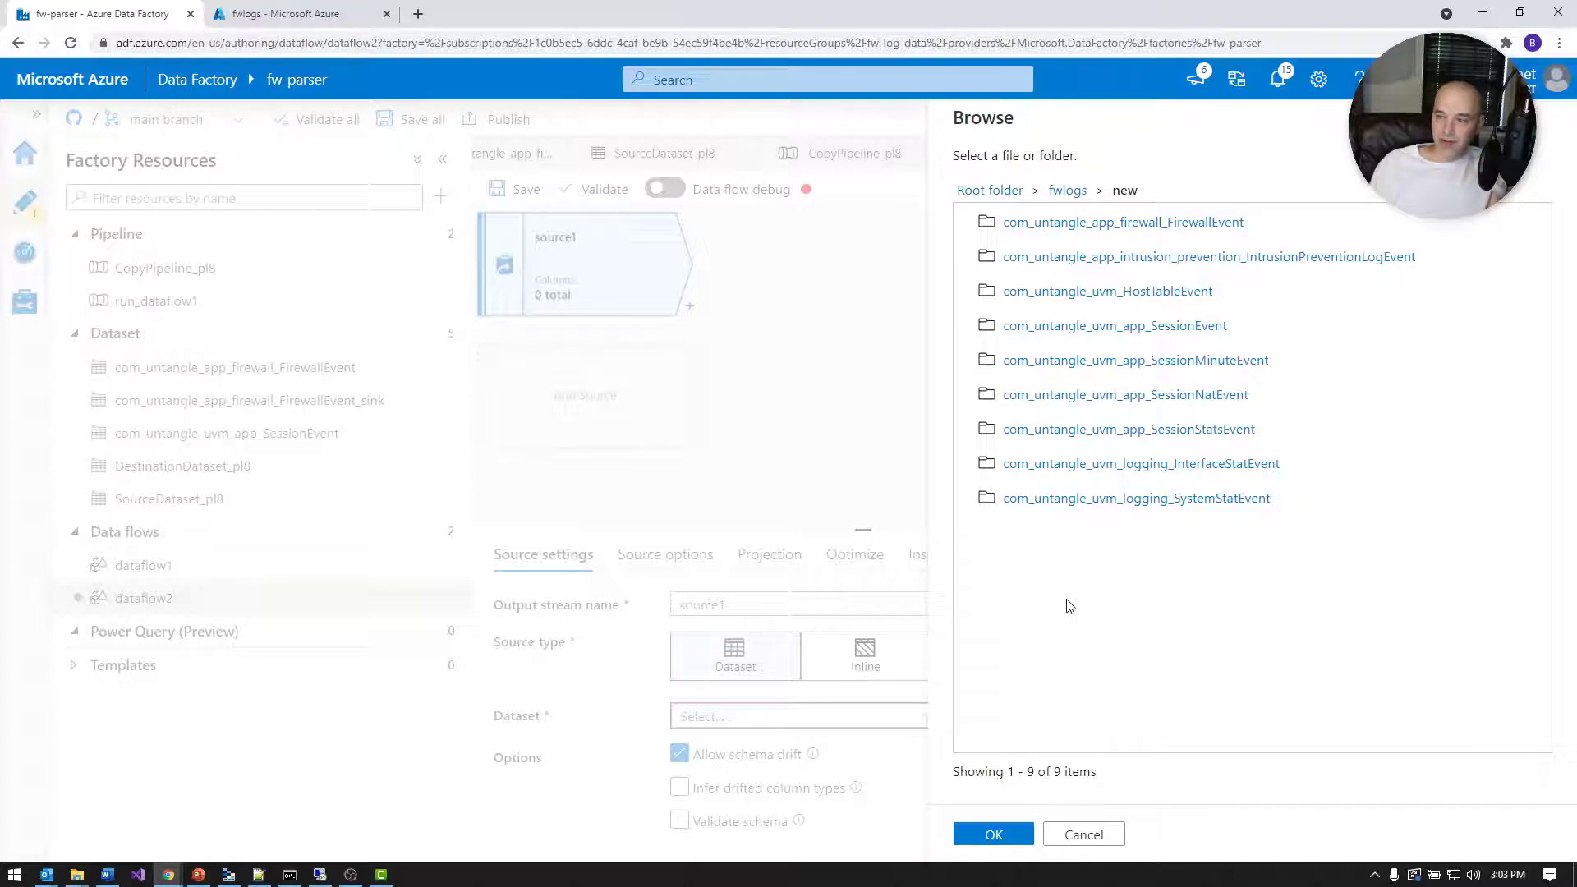
{"action": "left_click", "coordinate": [1117, 223]}
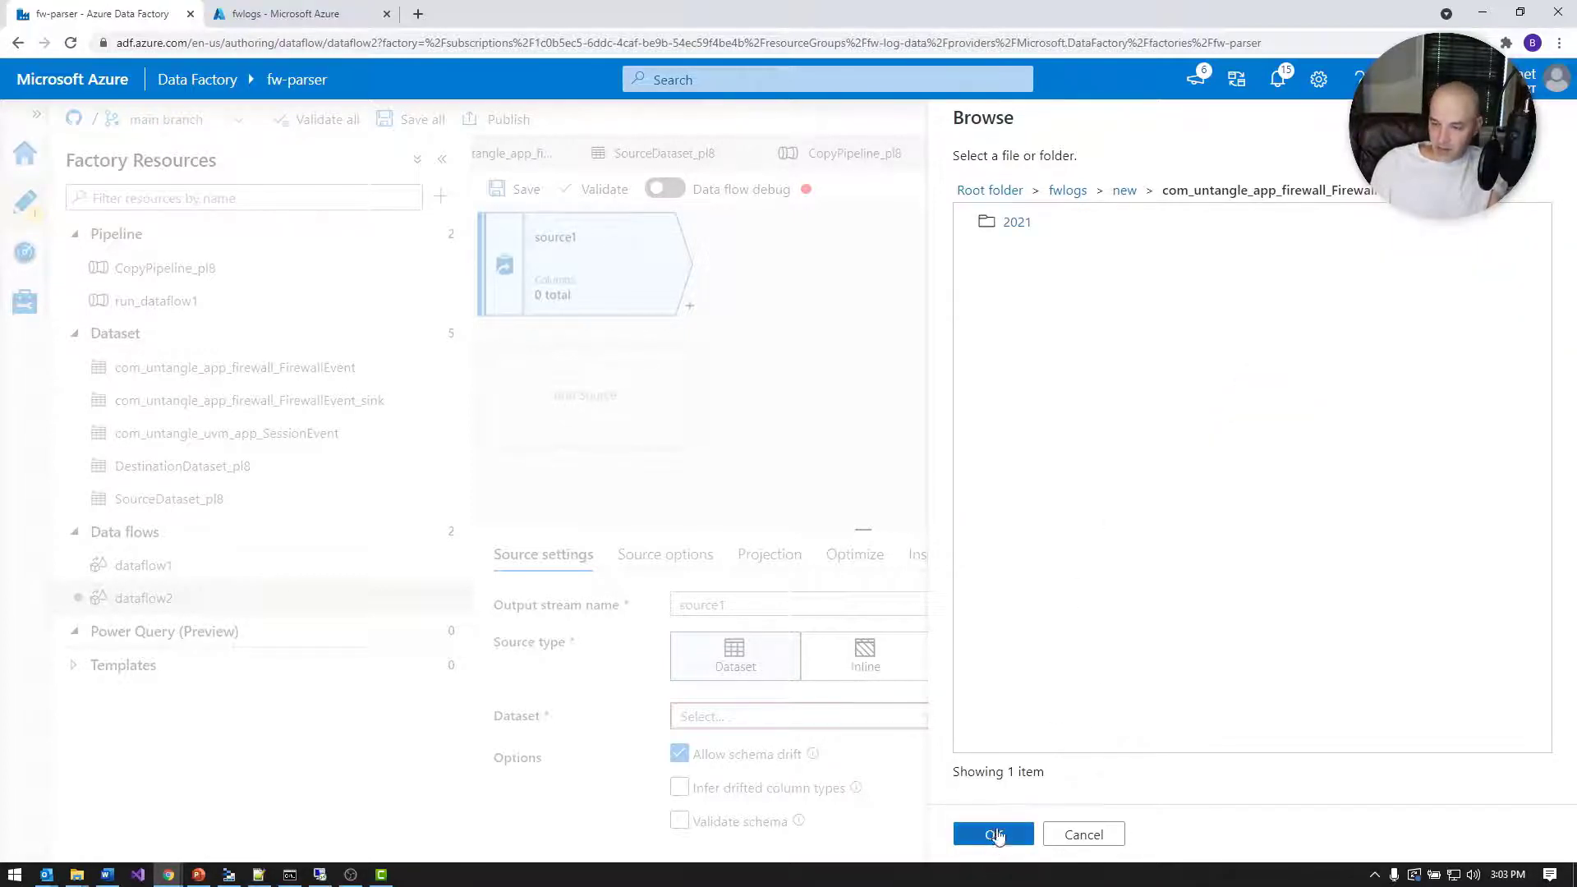
{"action": "left_click", "coordinate": [994, 835]}
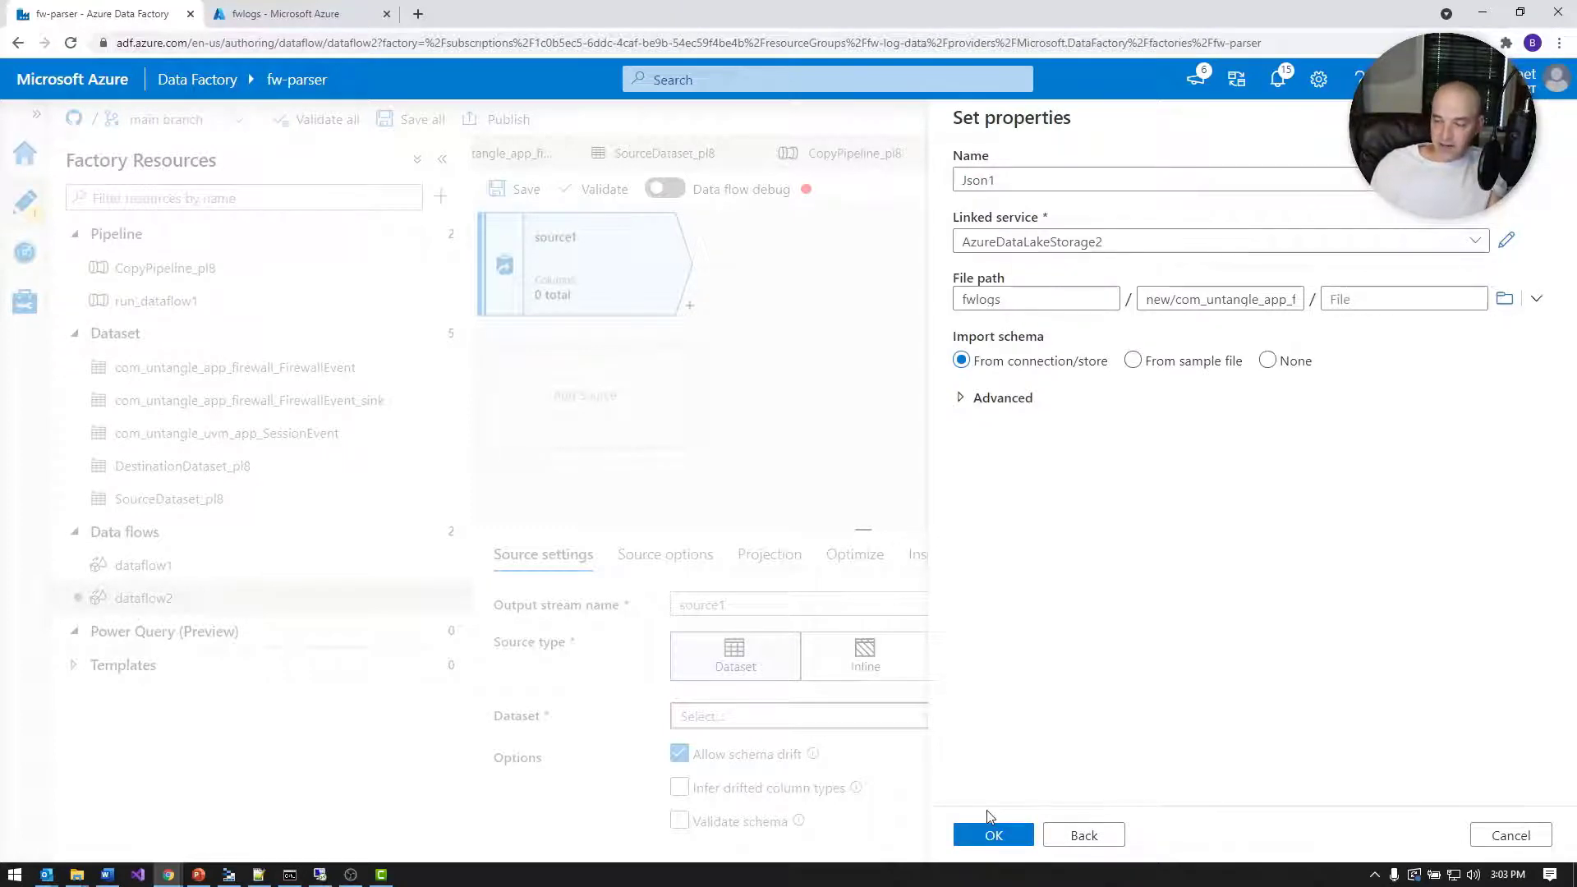
{"action": "left_click", "coordinate": [992, 835]}
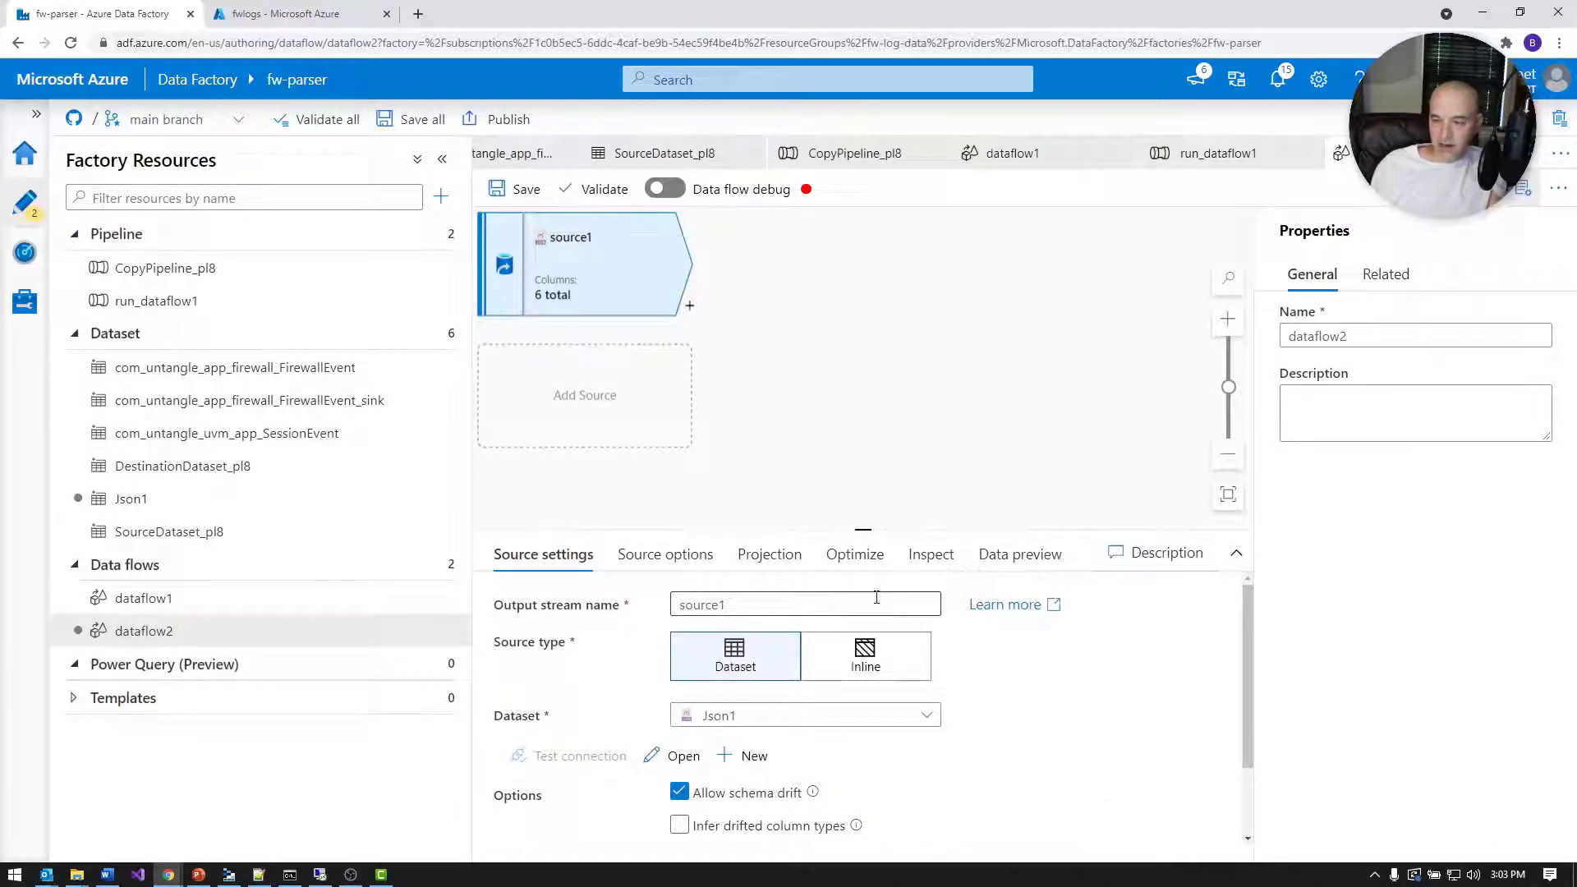
{"action": "left_click", "coordinate": [768, 558]}
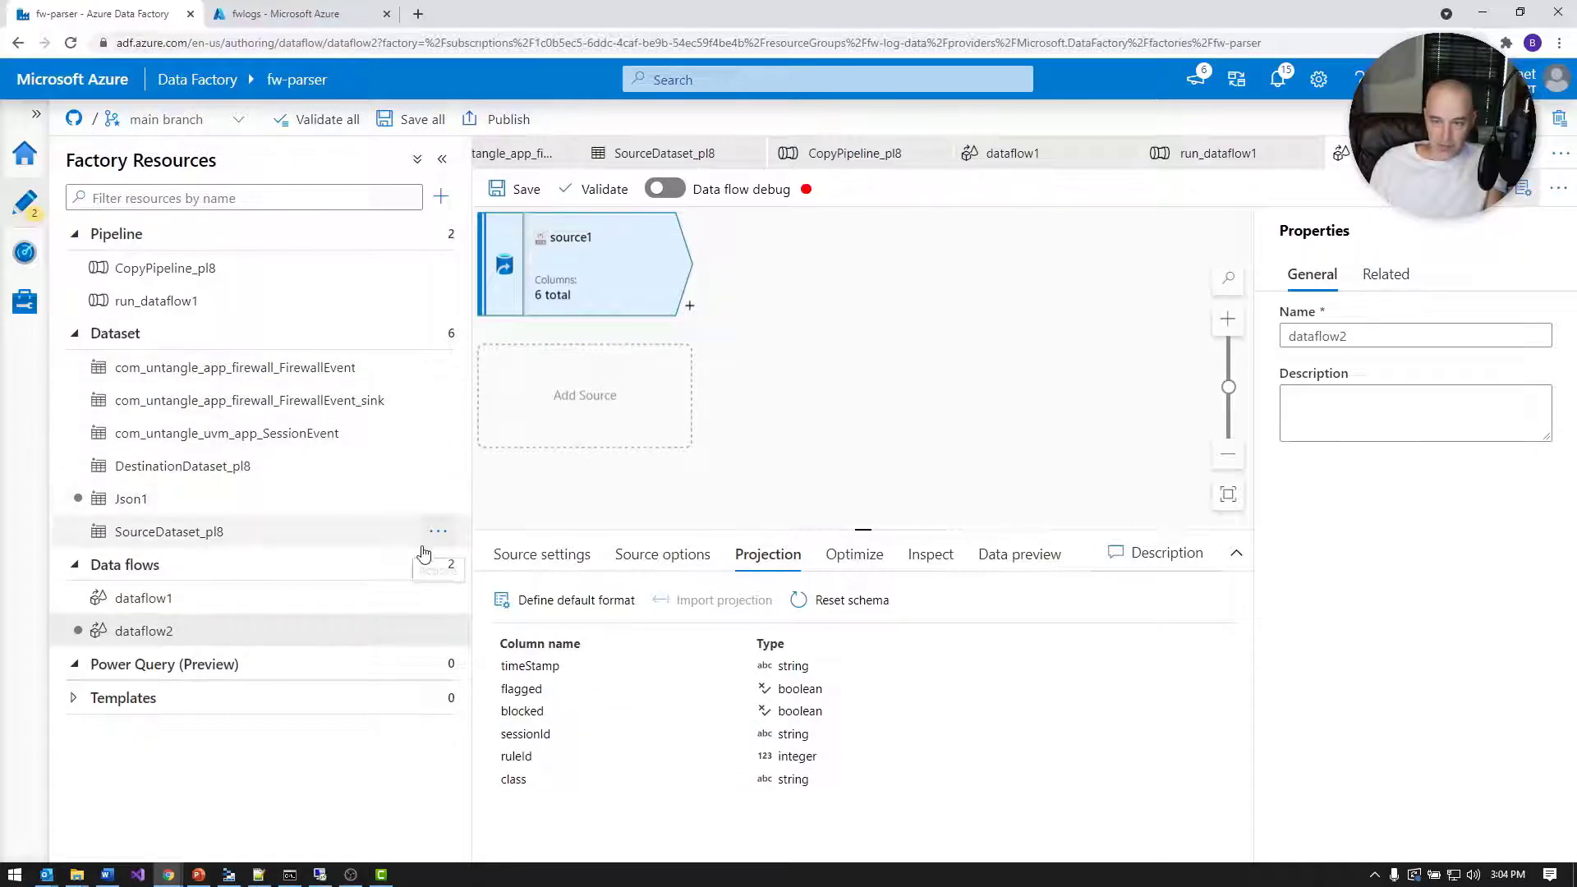
Delete the Json1 dataset from the factory resources.
{"action": "left_click", "coordinate": [438, 499]}
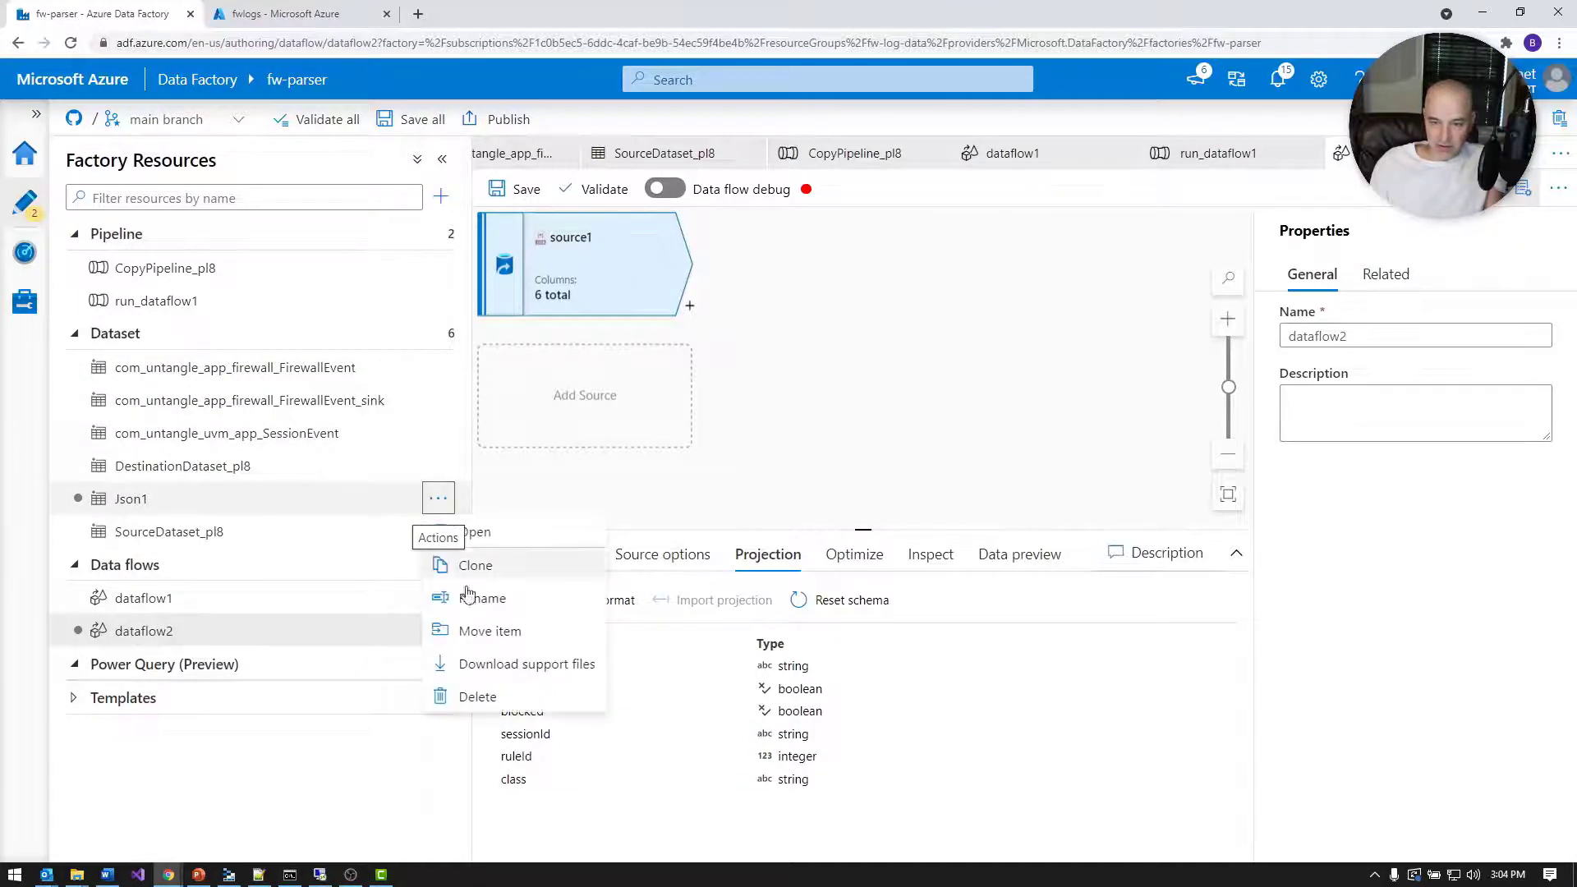
{"action": "left_click", "coordinate": [478, 696]}
{"action": "left_click", "coordinate": [659, 520]}
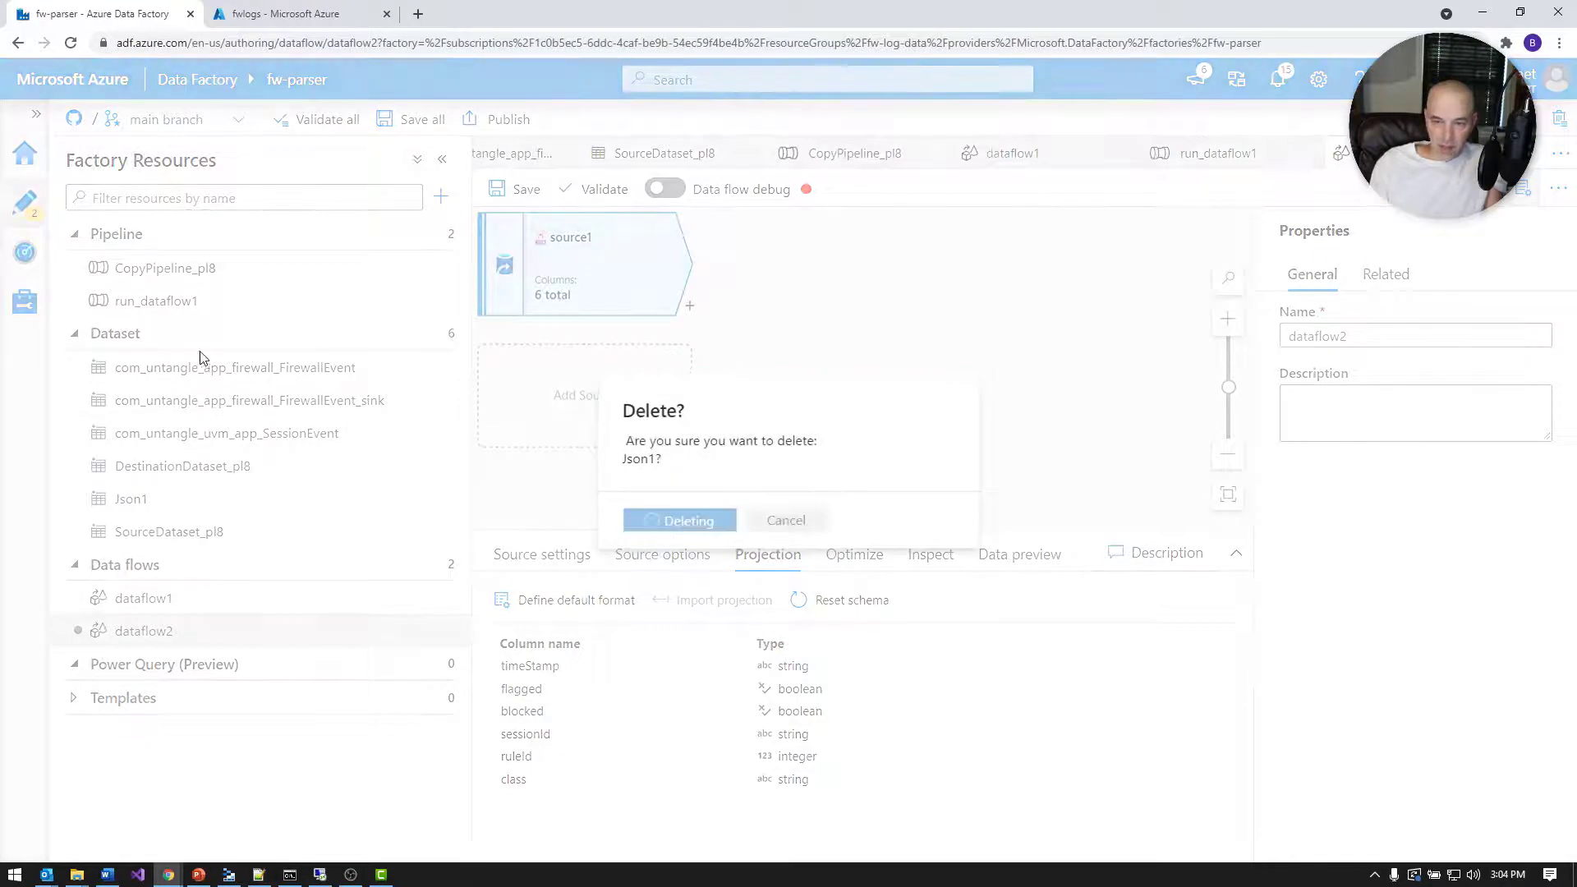
Compare the schemas of the FirewallEvent and SessionEvent datasets, focusing on the ruleId and sessionId columns of FirewallEvent.
{"action": "left_click", "coordinate": [260, 372]}
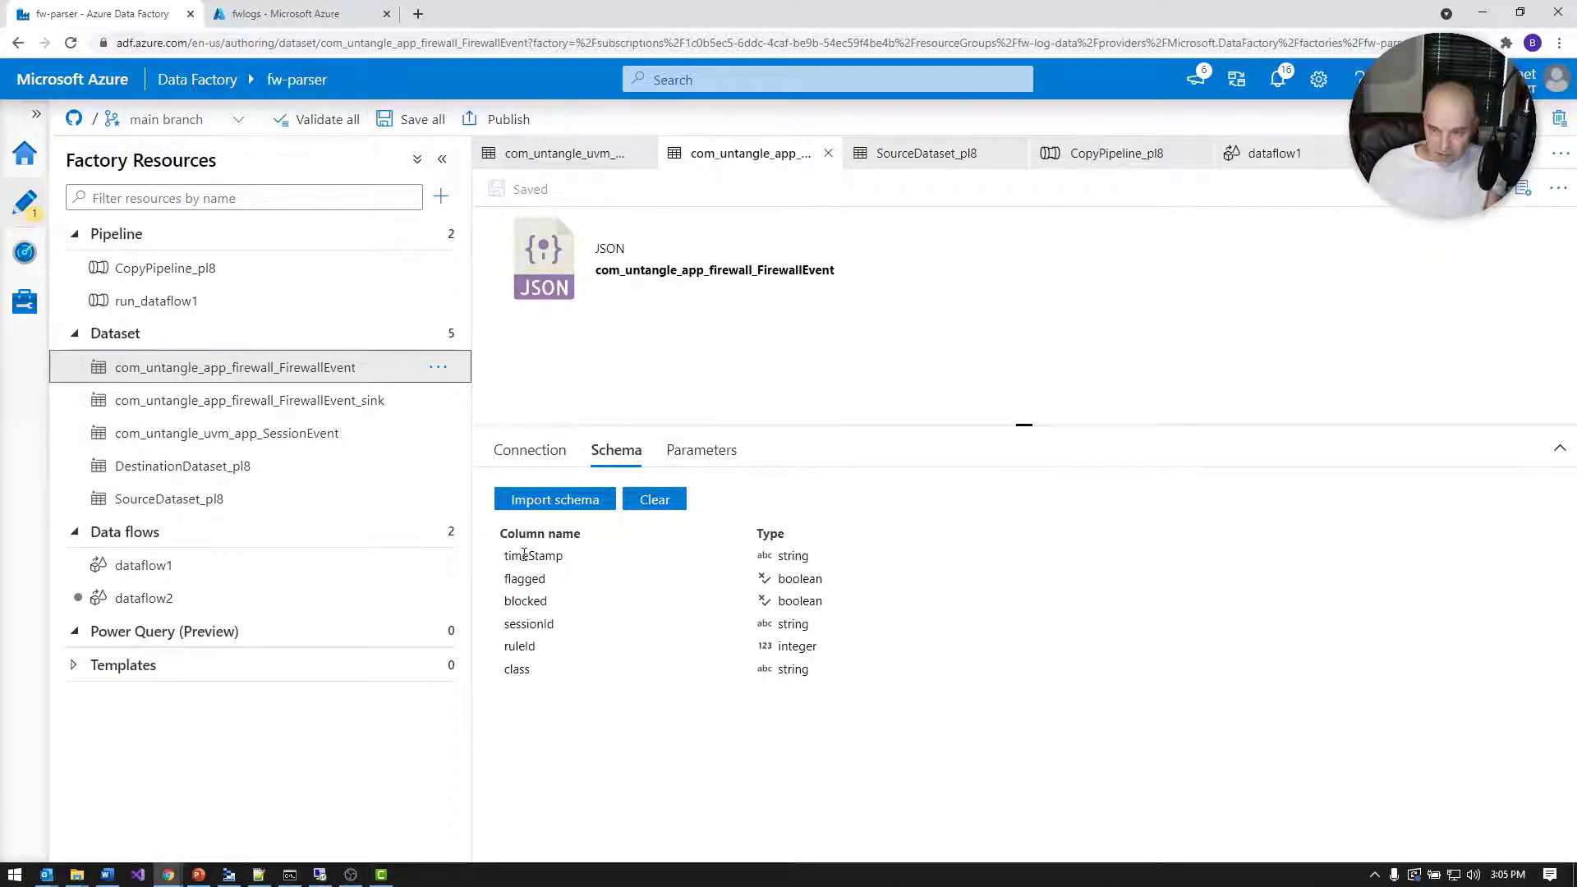
{"action": "double_click", "coordinate": [527, 646]}
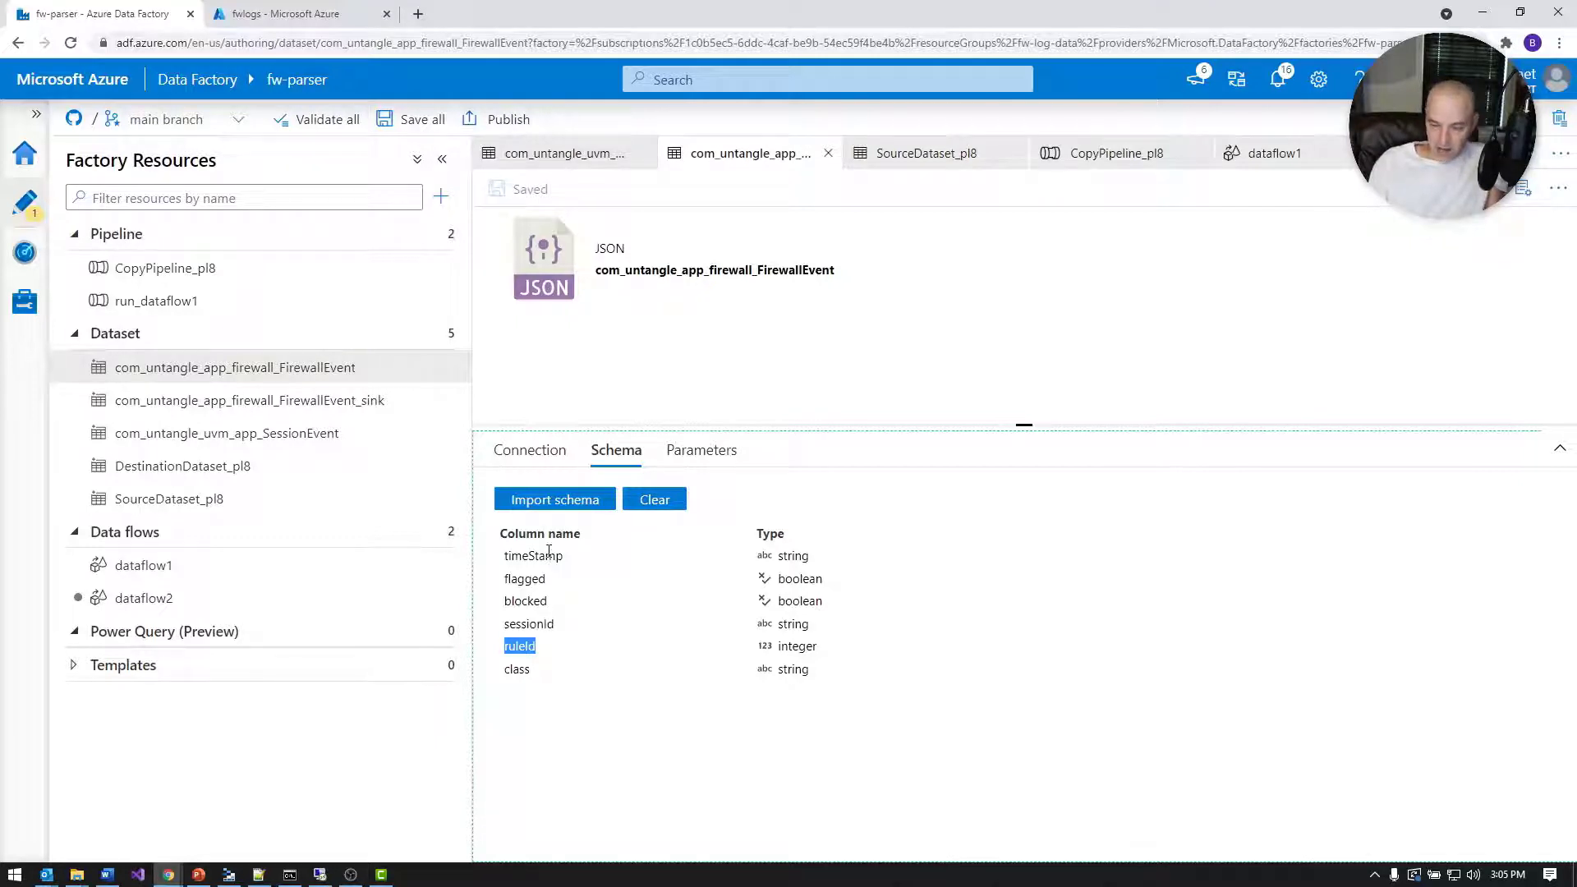
{"action": "left_click", "coordinate": [341, 436]}
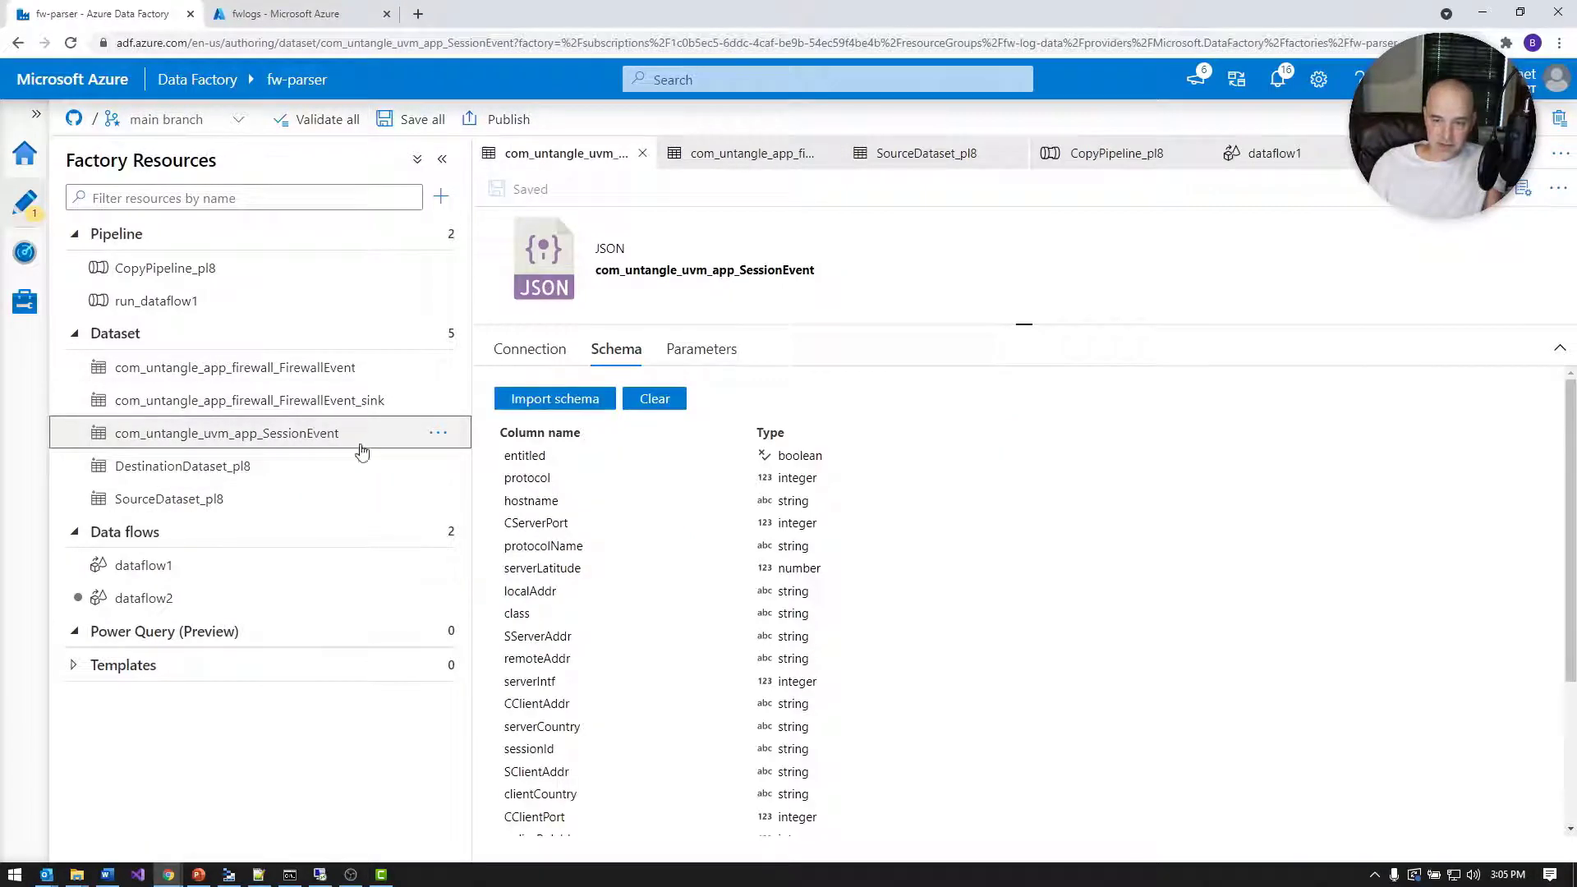
{"action": "left_click", "coordinate": [351, 372]}
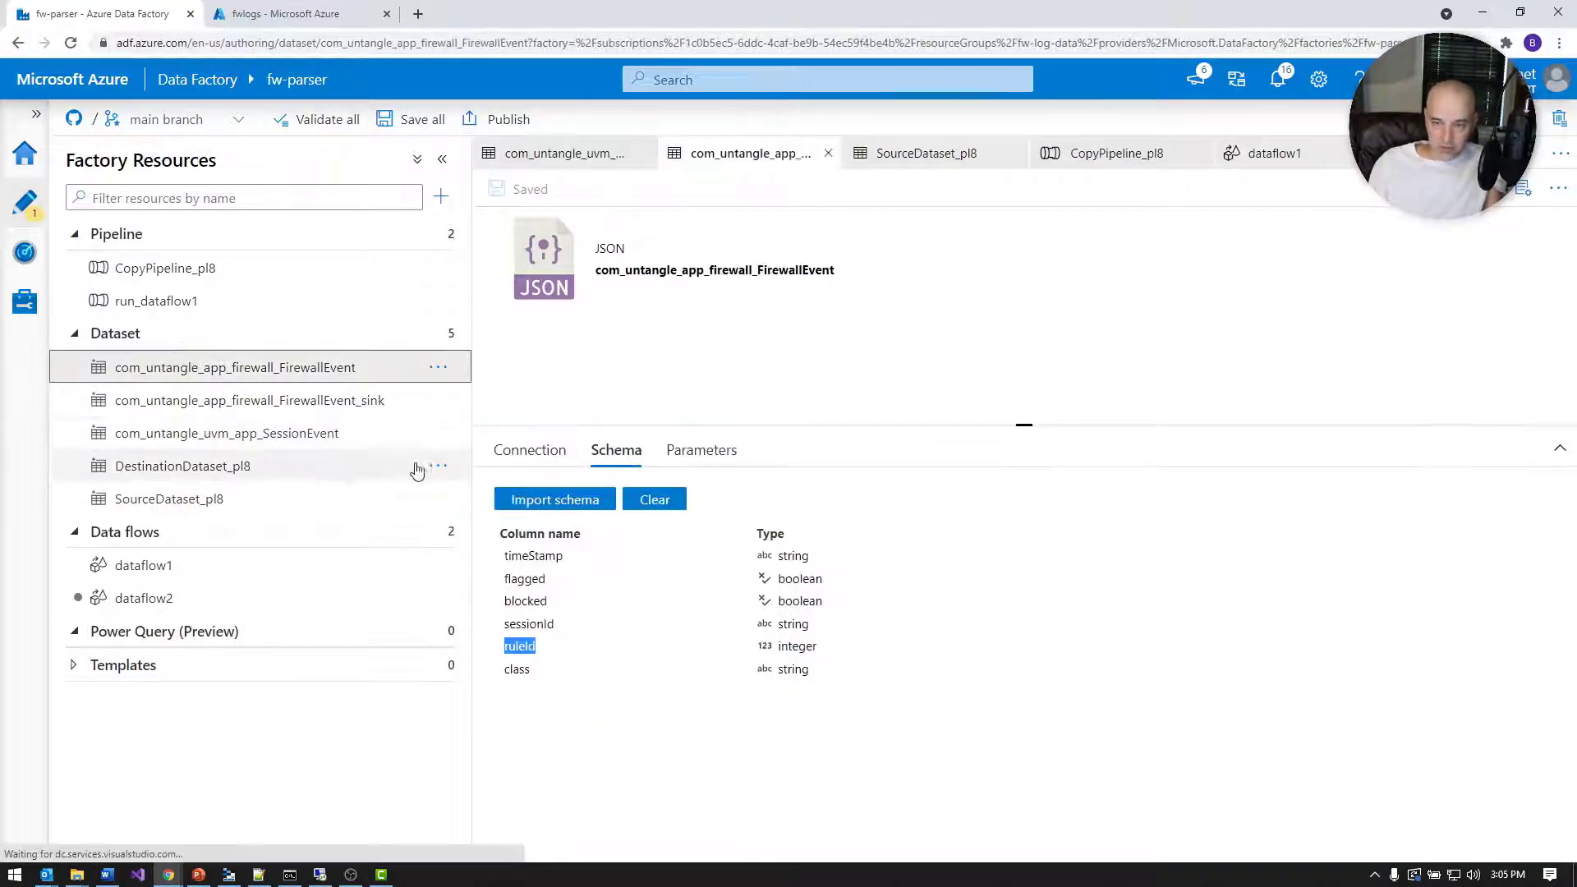
{"action": "double_click", "coordinate": [538, 624]}
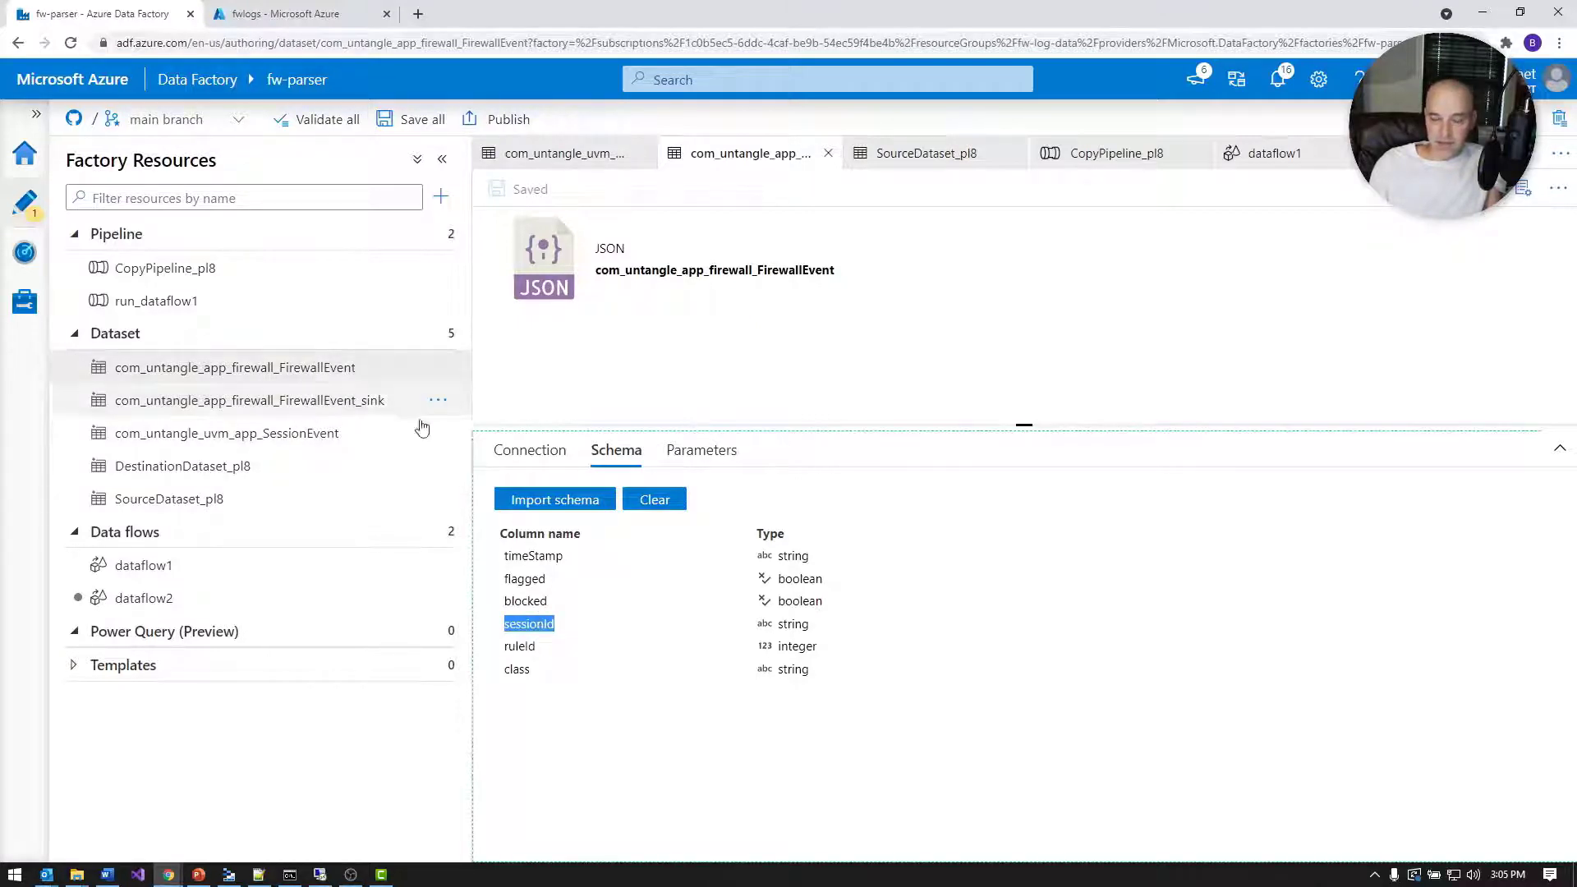
Examine the full column list in the schema of the com_untangle_uvm_app_SessionEvent dataset.
{"action": "left_click", "coordinate": [301, 428]}
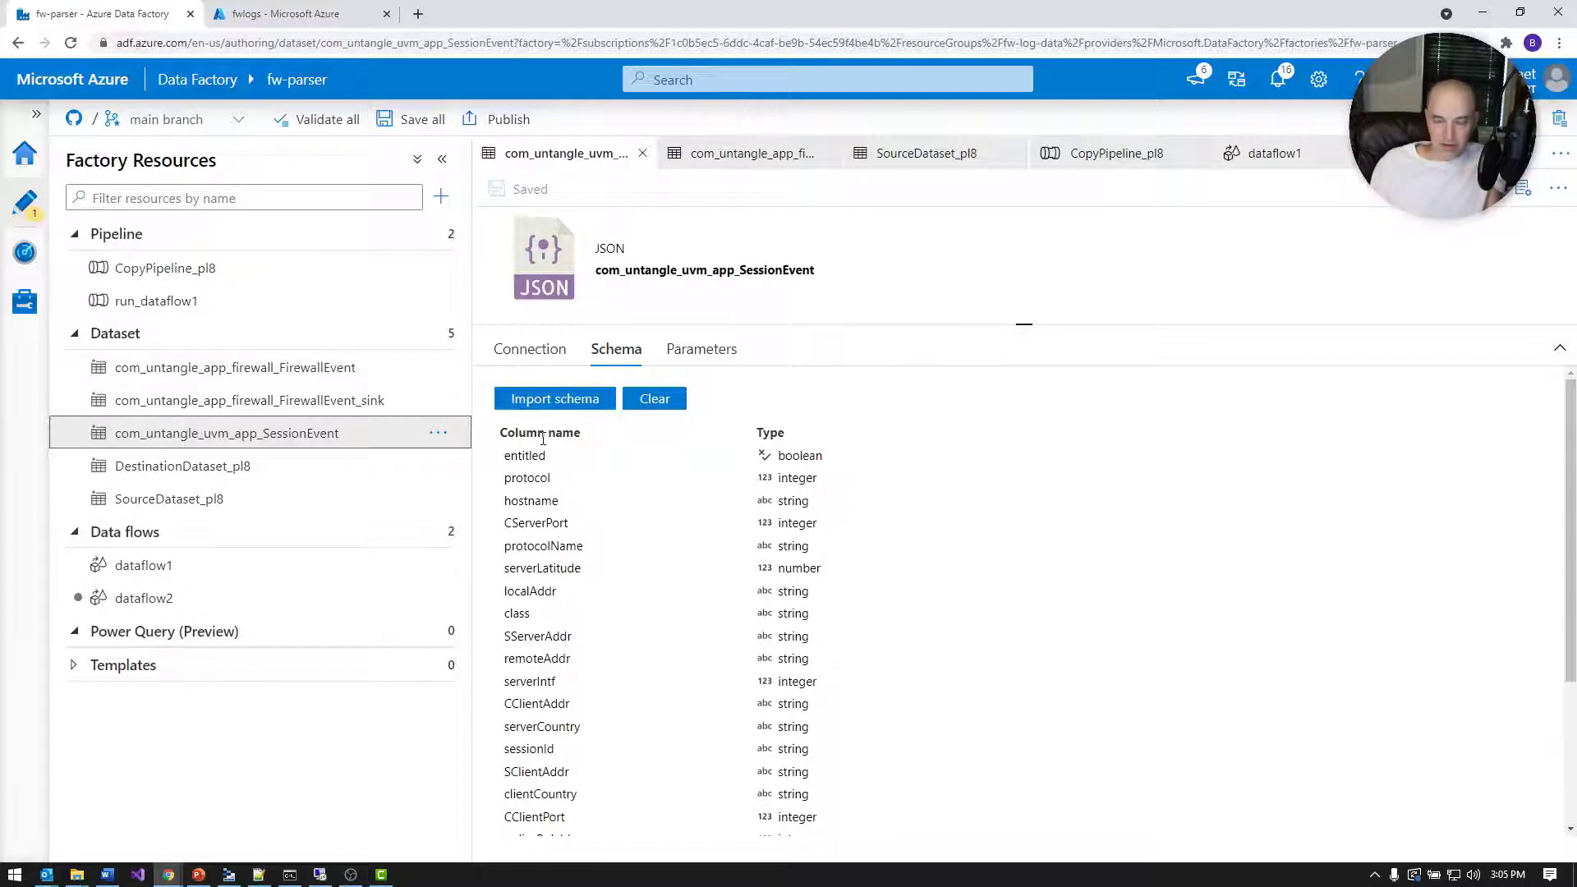
{"action": "scroll", "coordinate": [616, 550], "scroll_direction": "down", "scroll_amount": 2}
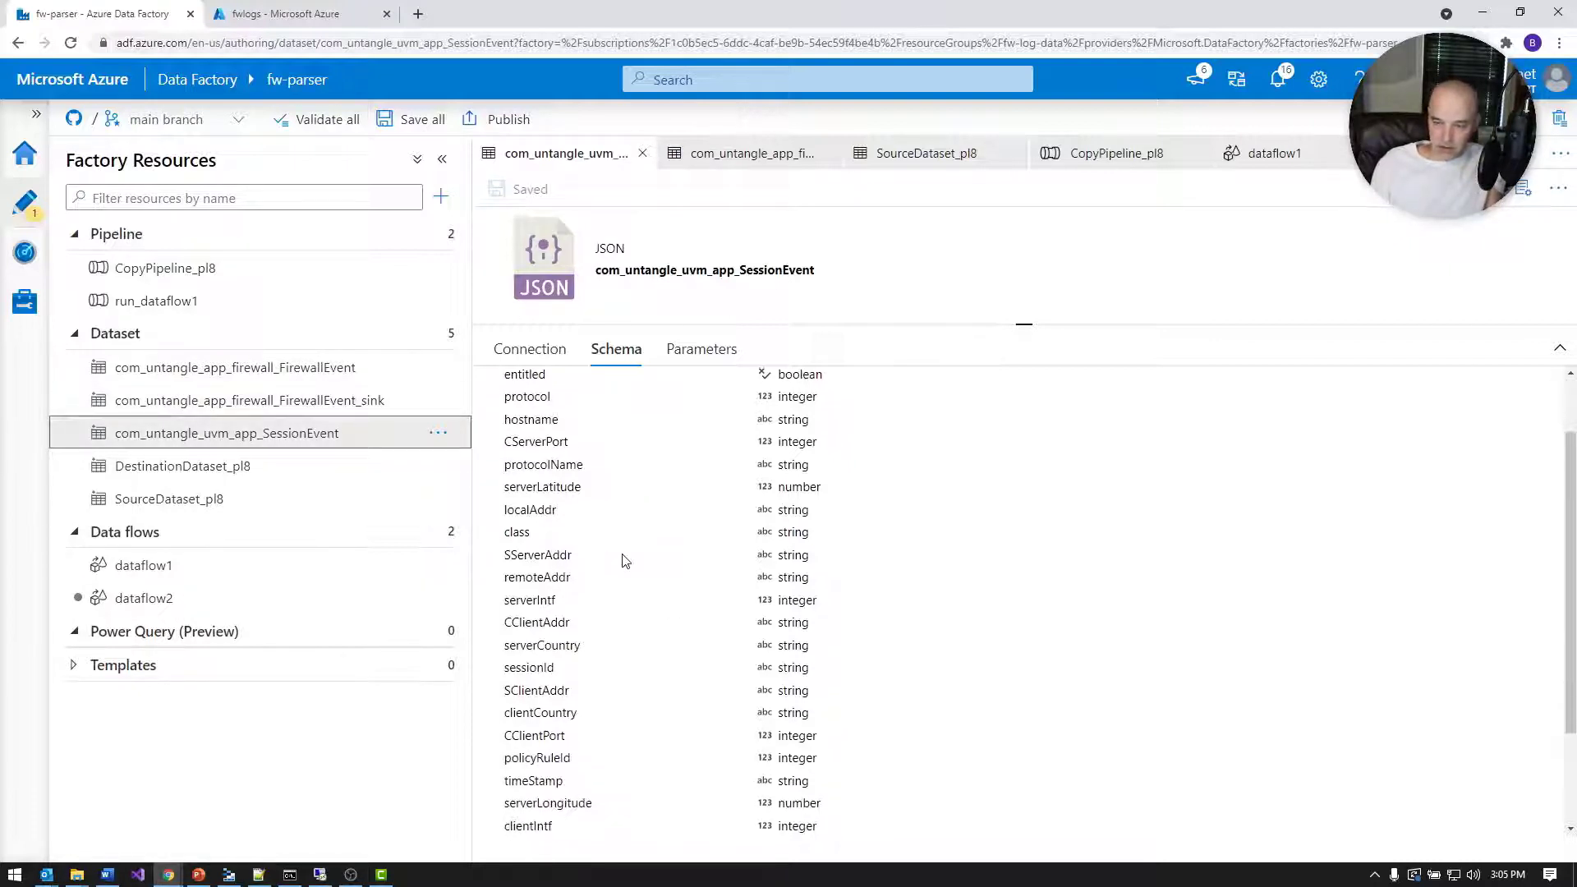
{"action": "scroll", "coordinate": [615, 561], "scroll_direction": "up", "scroll_amount": 2}
{"action": "scroll", "coordinate": [610, 657], "scroll_direction": "down", "scroll_amount": 5}
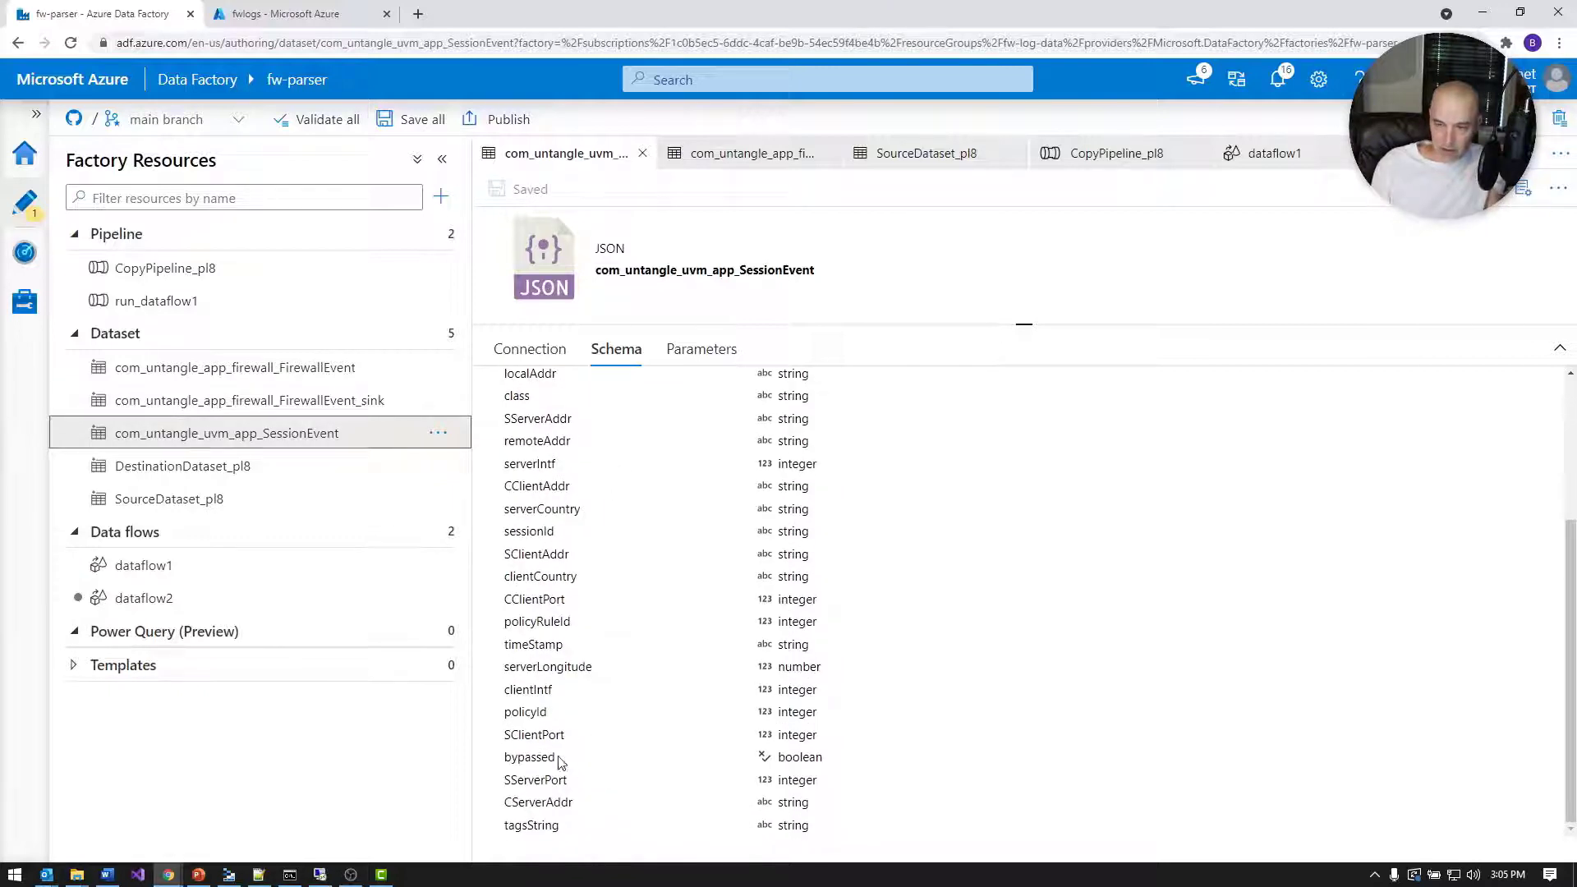
{"action": "scroll", "coordinate": [581, 704], "scroll_direction": "up", "scroll_amount": 1}
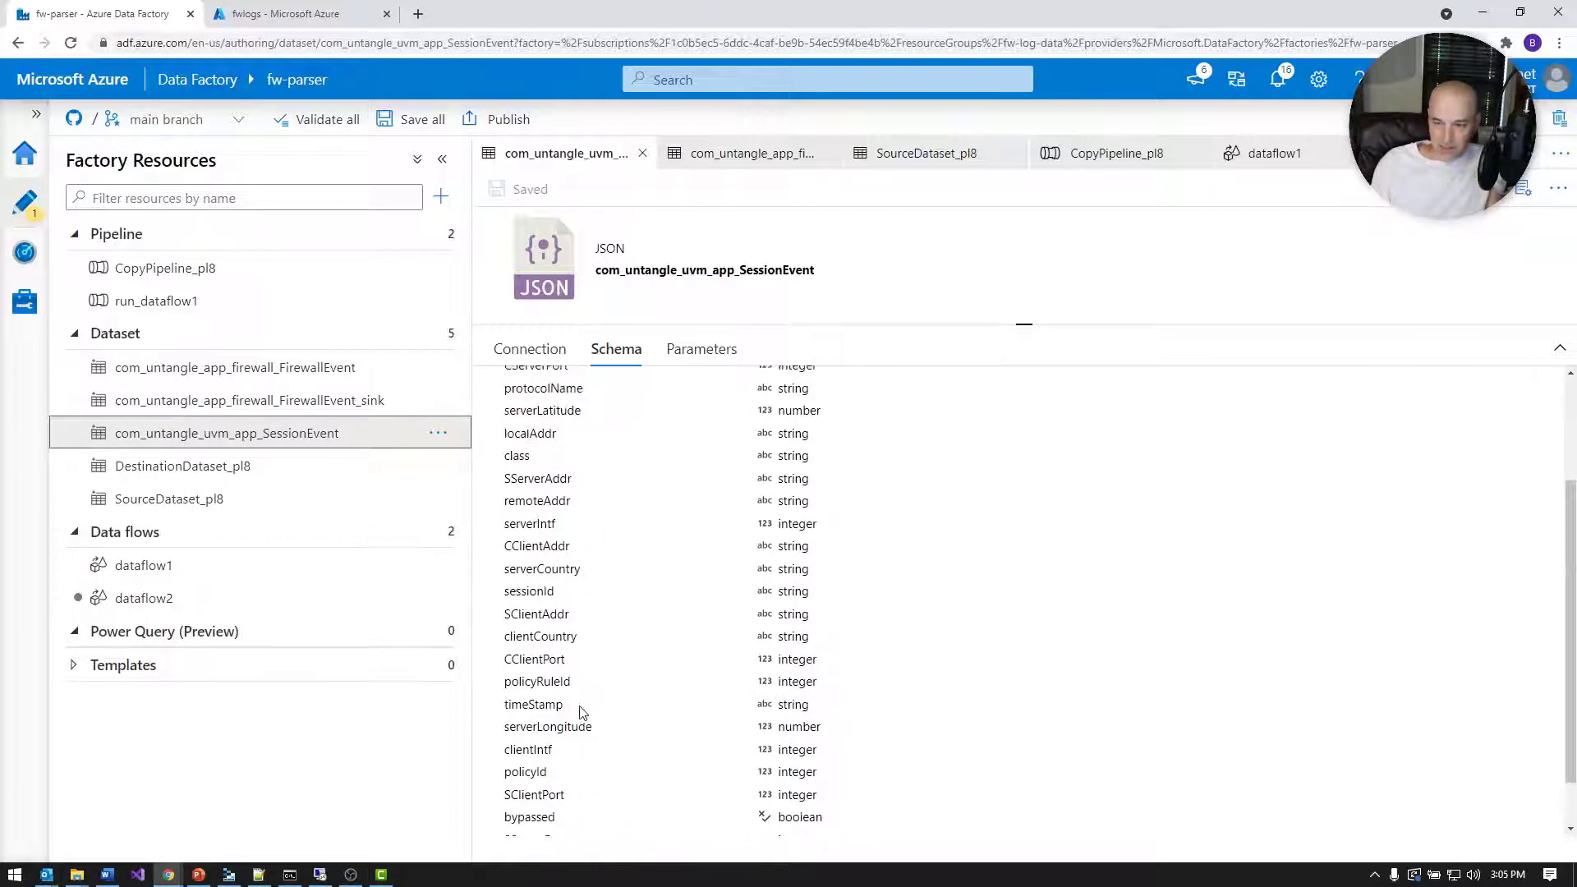
{"action": "scroll", "coordinate": [585, 639], "scroll_direction": "up", "scroll_amount": 2}
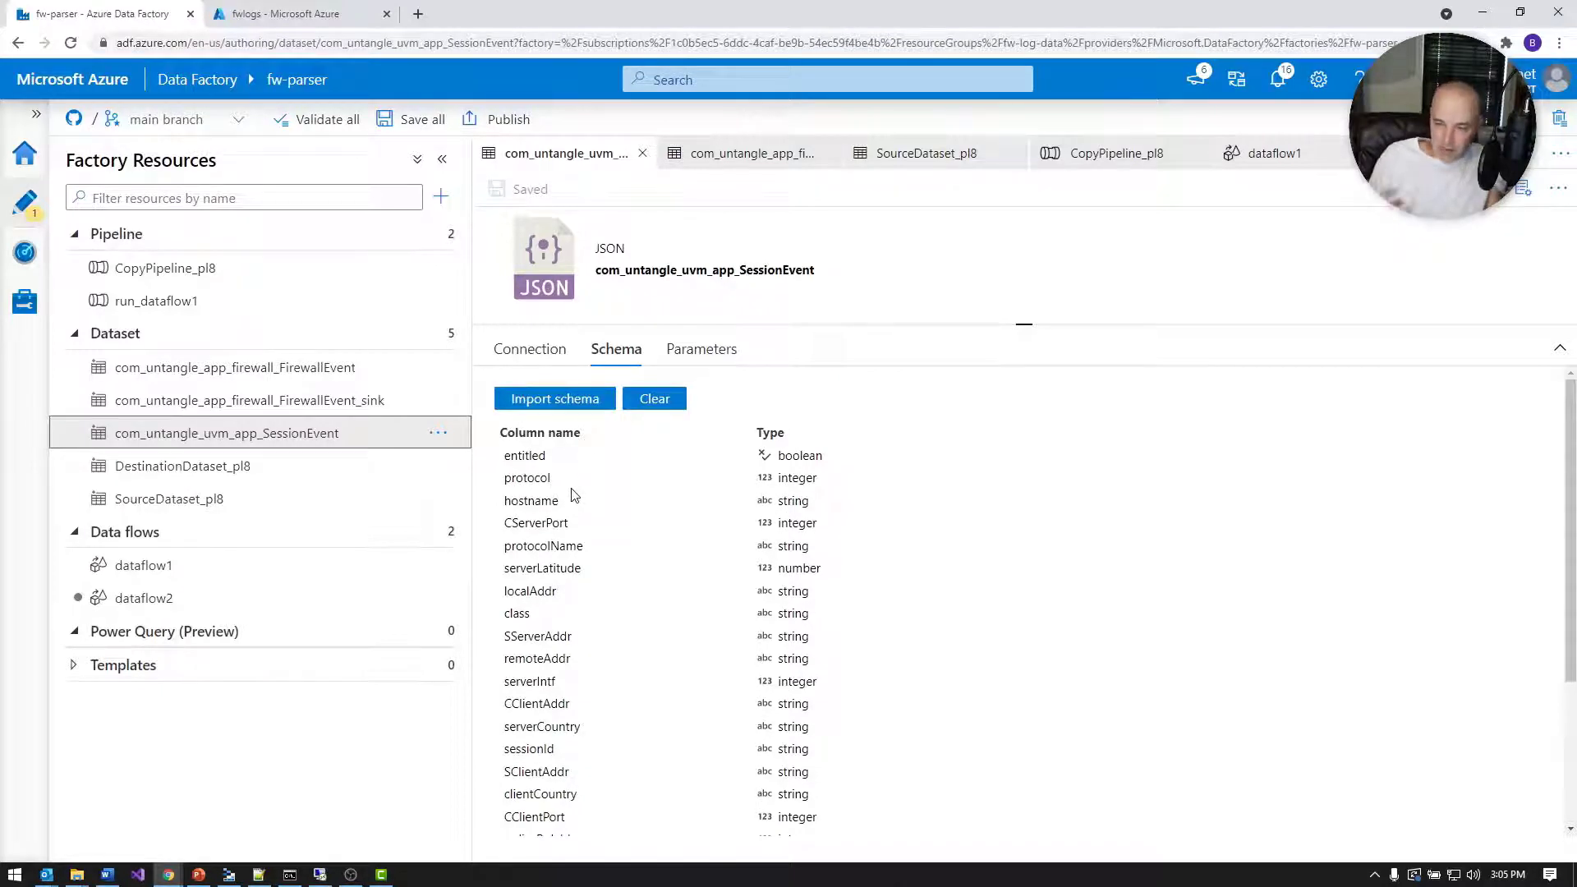
{"action": "left_click", "coordinate": [527, 478]}
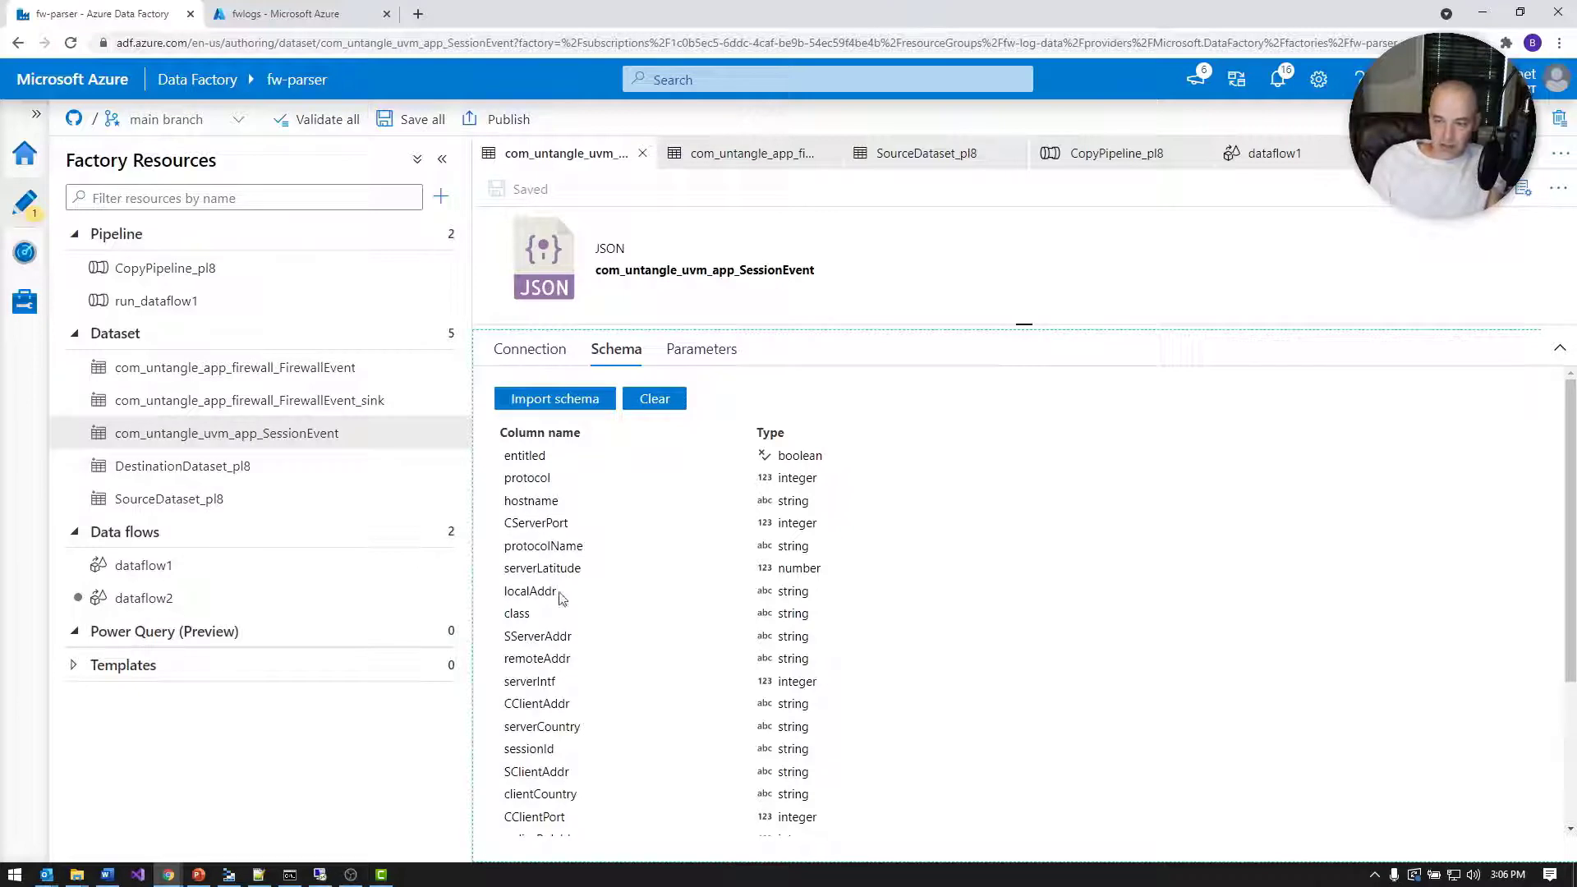
{"action": "scroll", "coordinate": [563, 594], "scroll_direction": "down", "scroll_amount": 2}
{"action": "scroll", "coordinate": [571, 600], "scroll_direction": "down", "scroll_amount": 1}
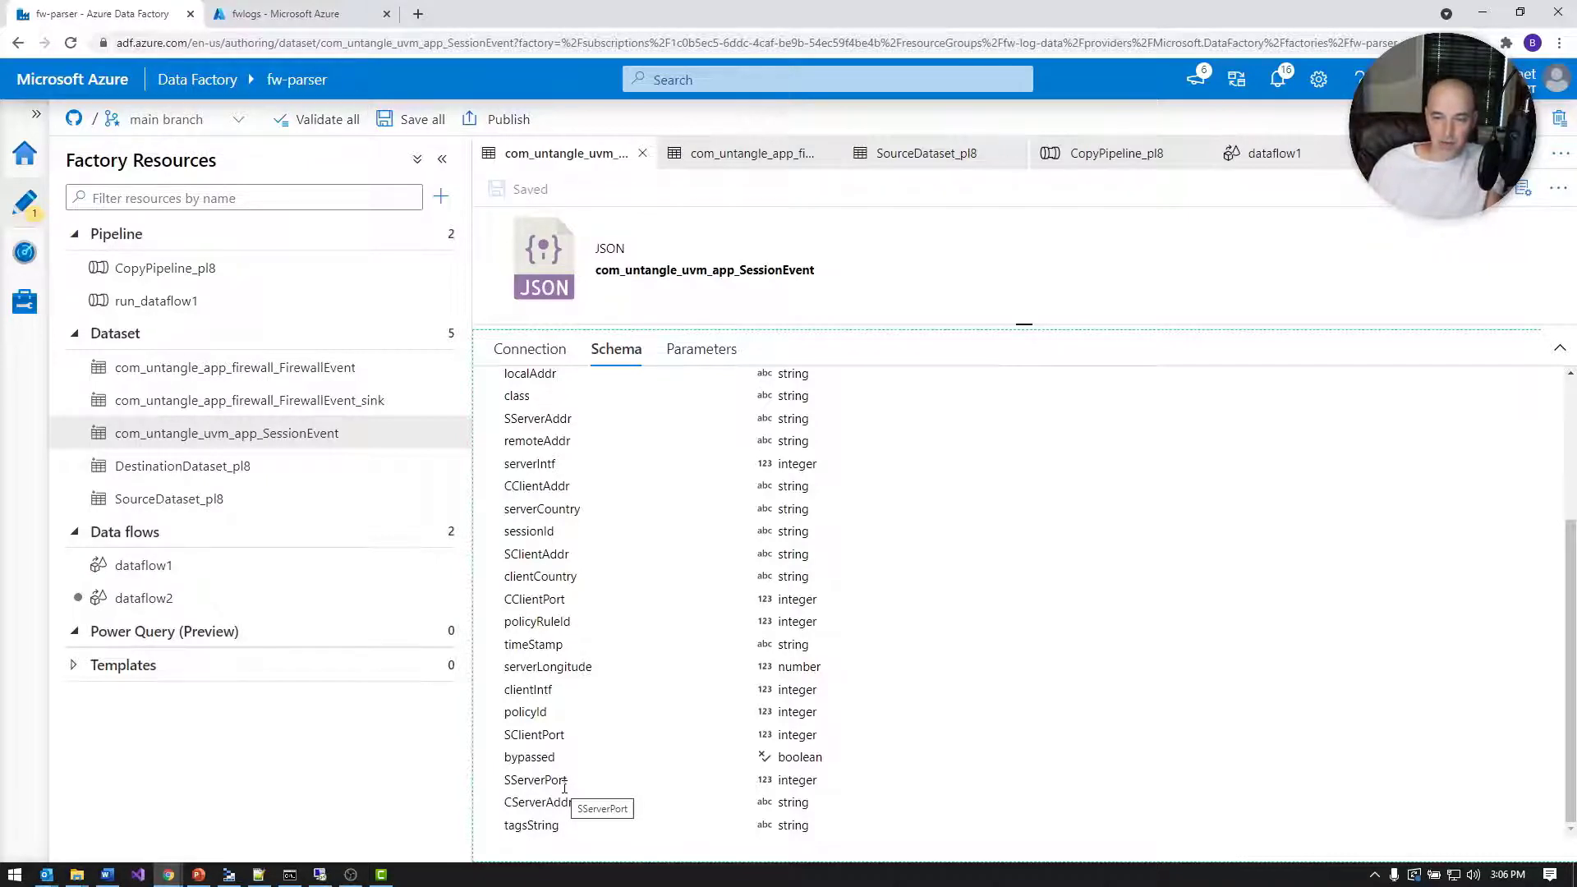
Open the dataflow1 data flow and review the streams, join type and join conditions of Join1.
{"action": "left_click", "coordinate": [338, 574]}
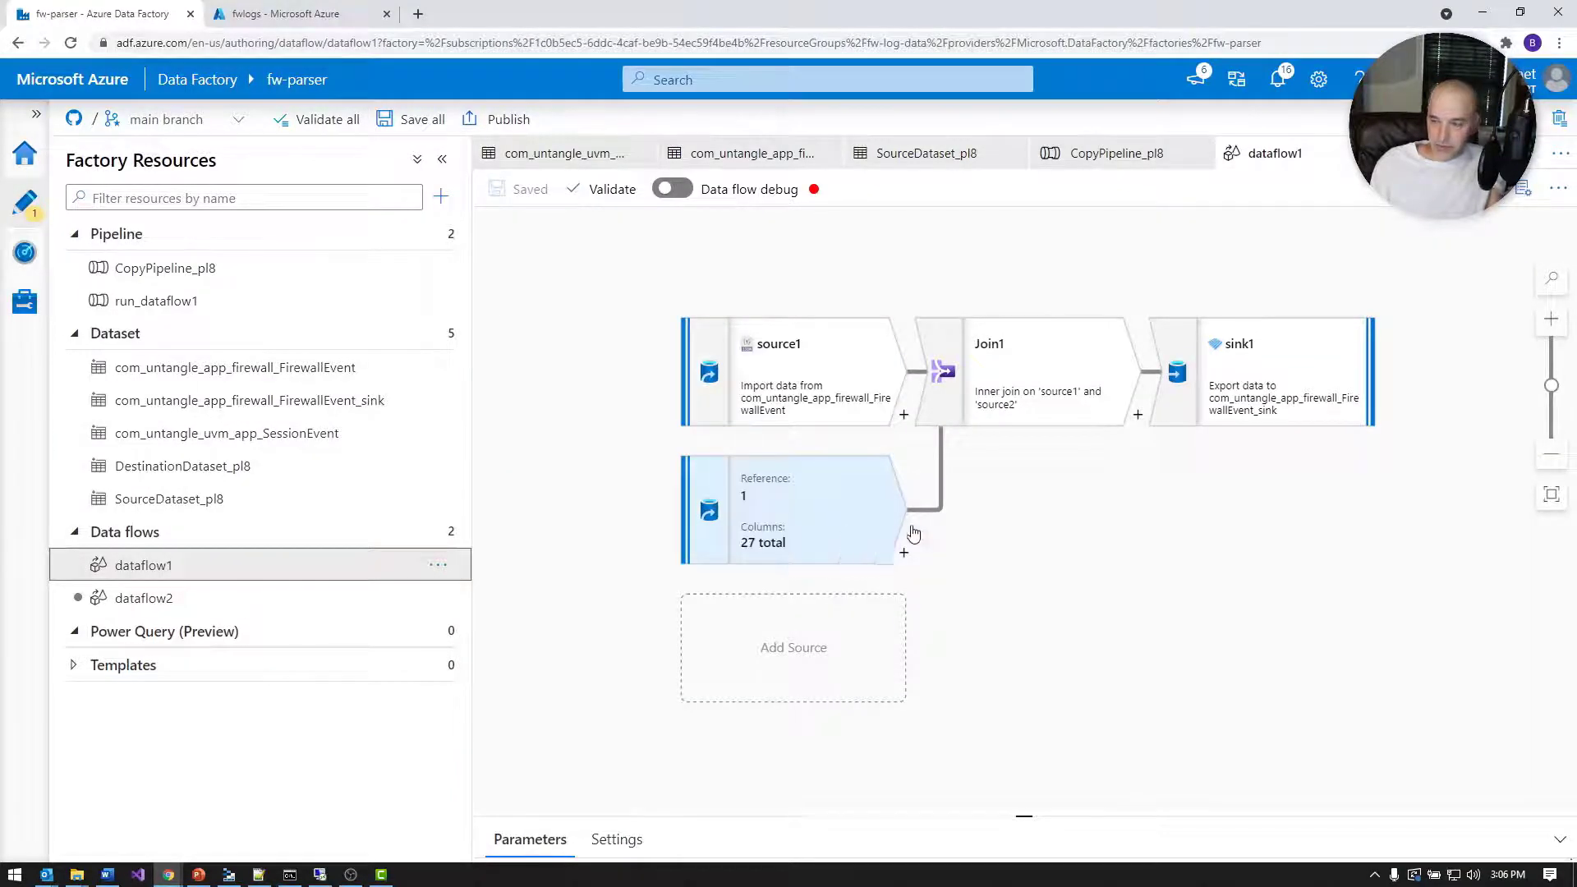
{"action": "left_click", "coordinate": [1061, 392]}
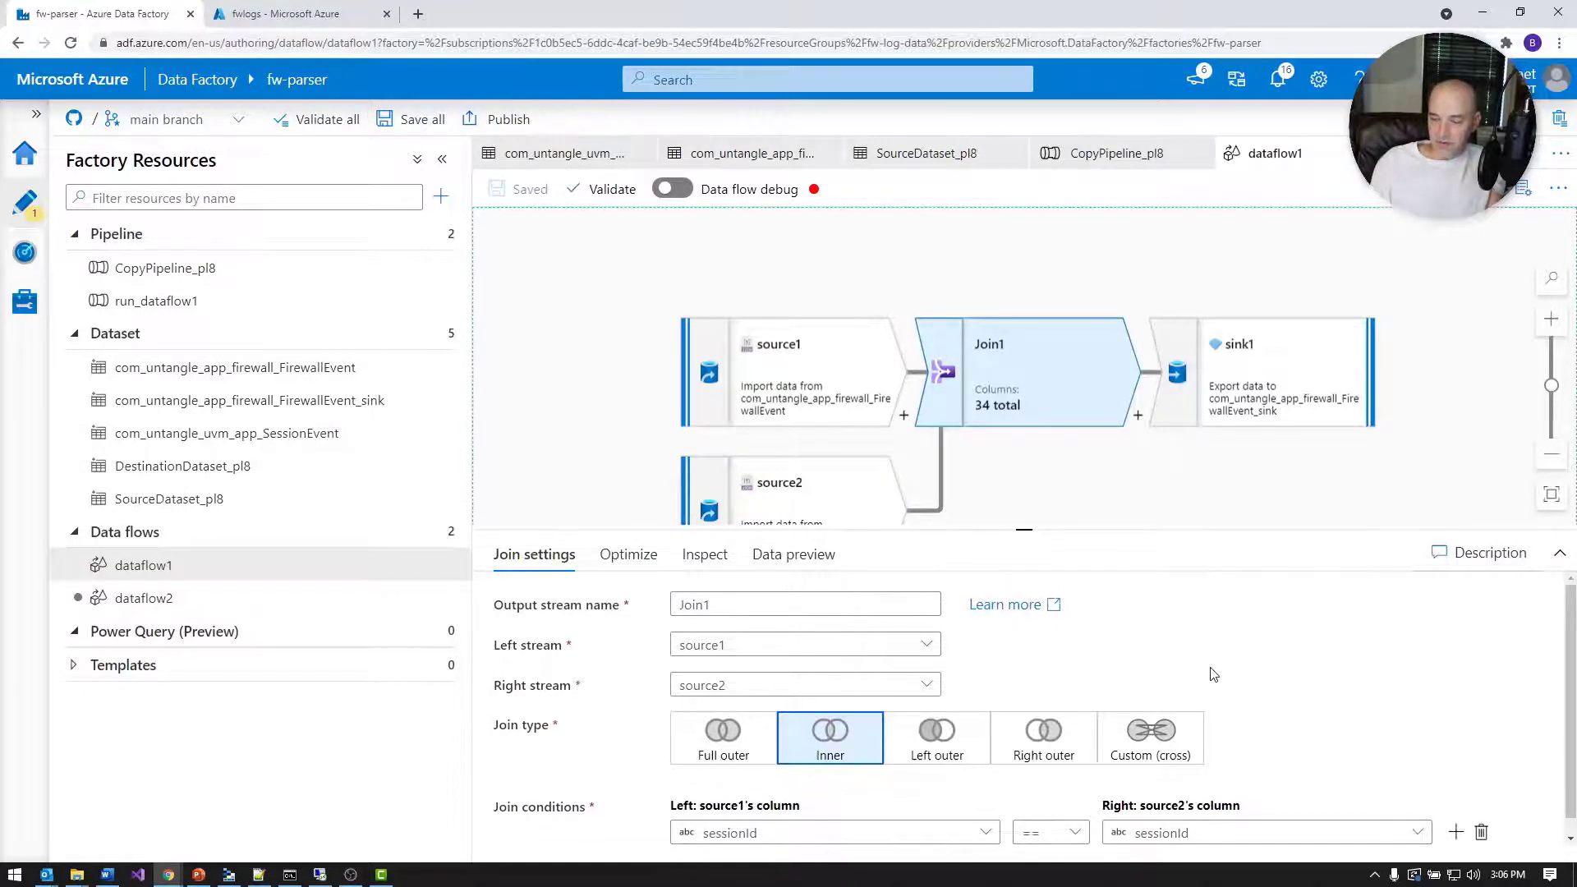
{"action": "scroll", "coordinate": [1195, 669], "scroll_direction": "down", "scroll_amount": 1}
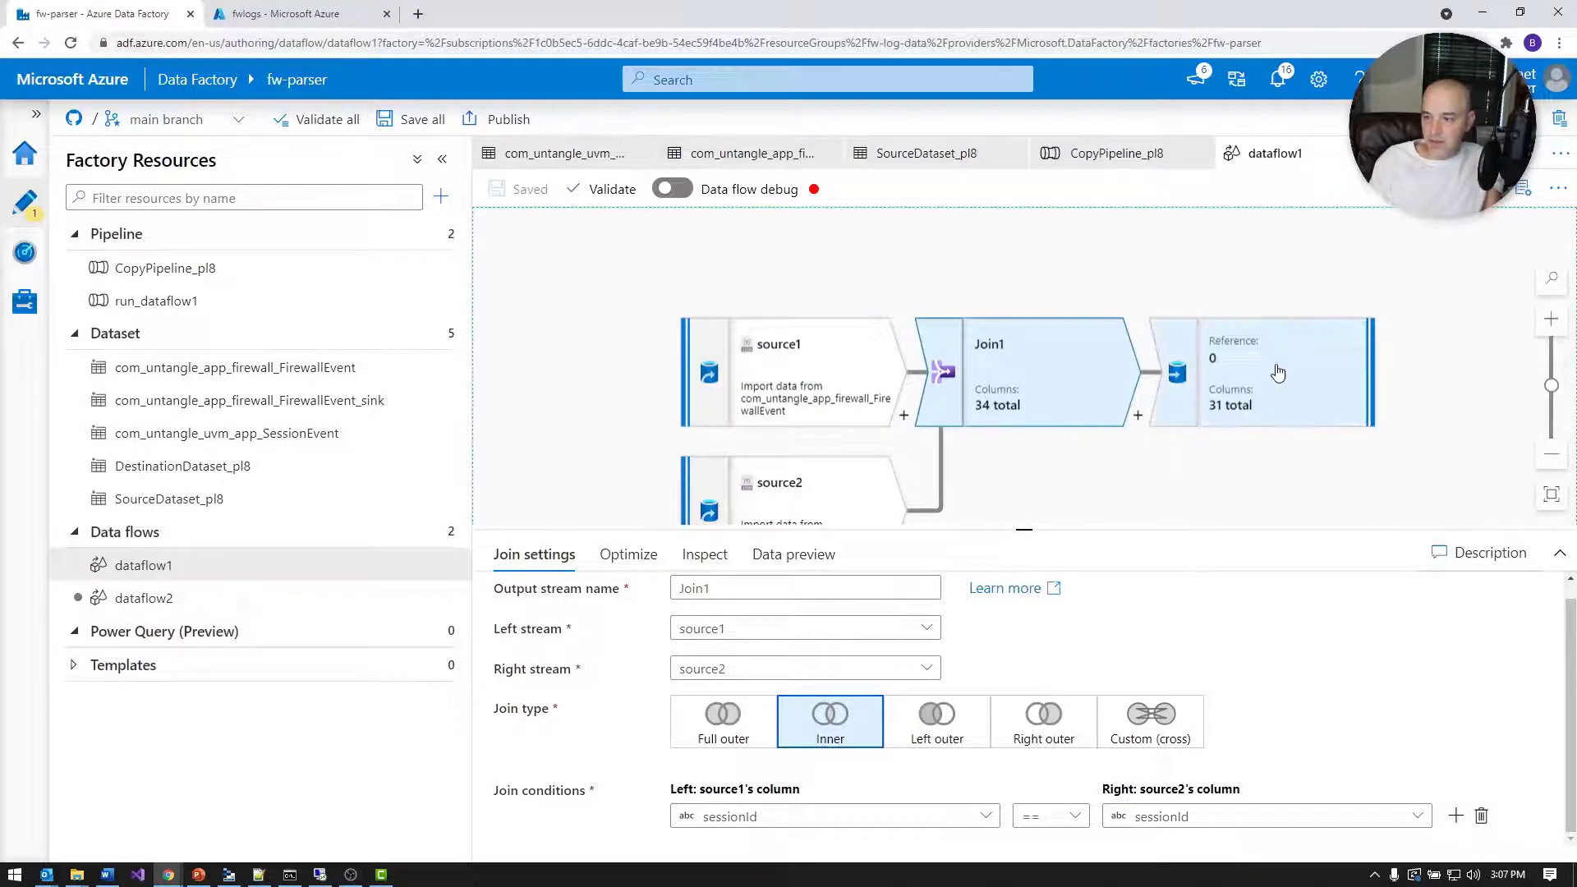
{"action": "left_click", "coordinate": [1253, 395]}
{"action": "left_click", "coordinate": [1023, 383]}
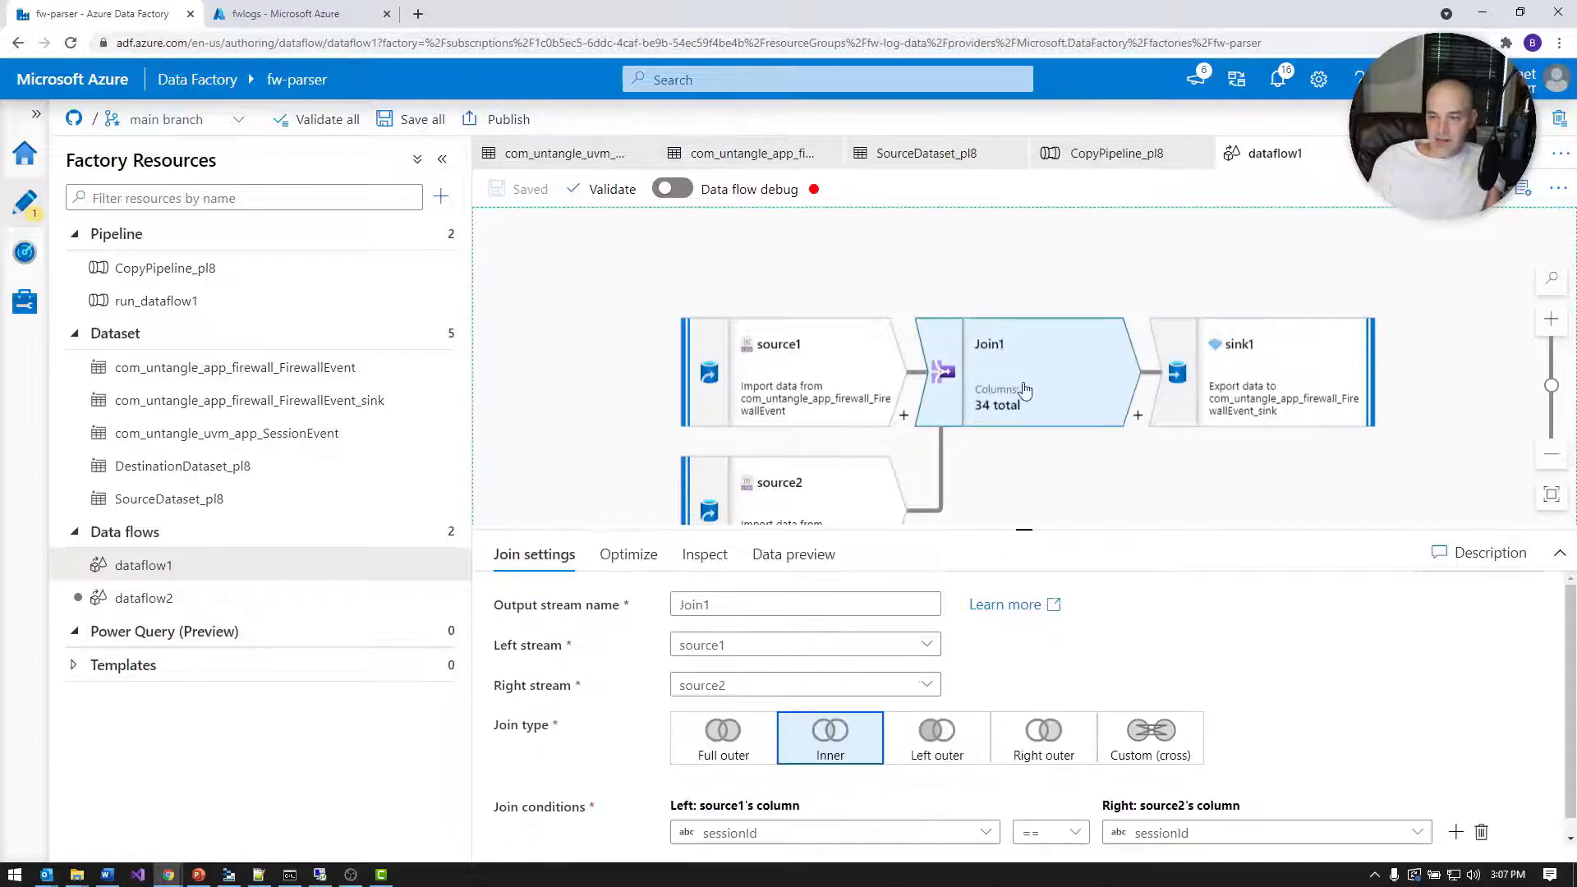
{"action": "scroll", "coordinate": [1096, 608], "scroll_direction": "down", "scroll_amount": 1}
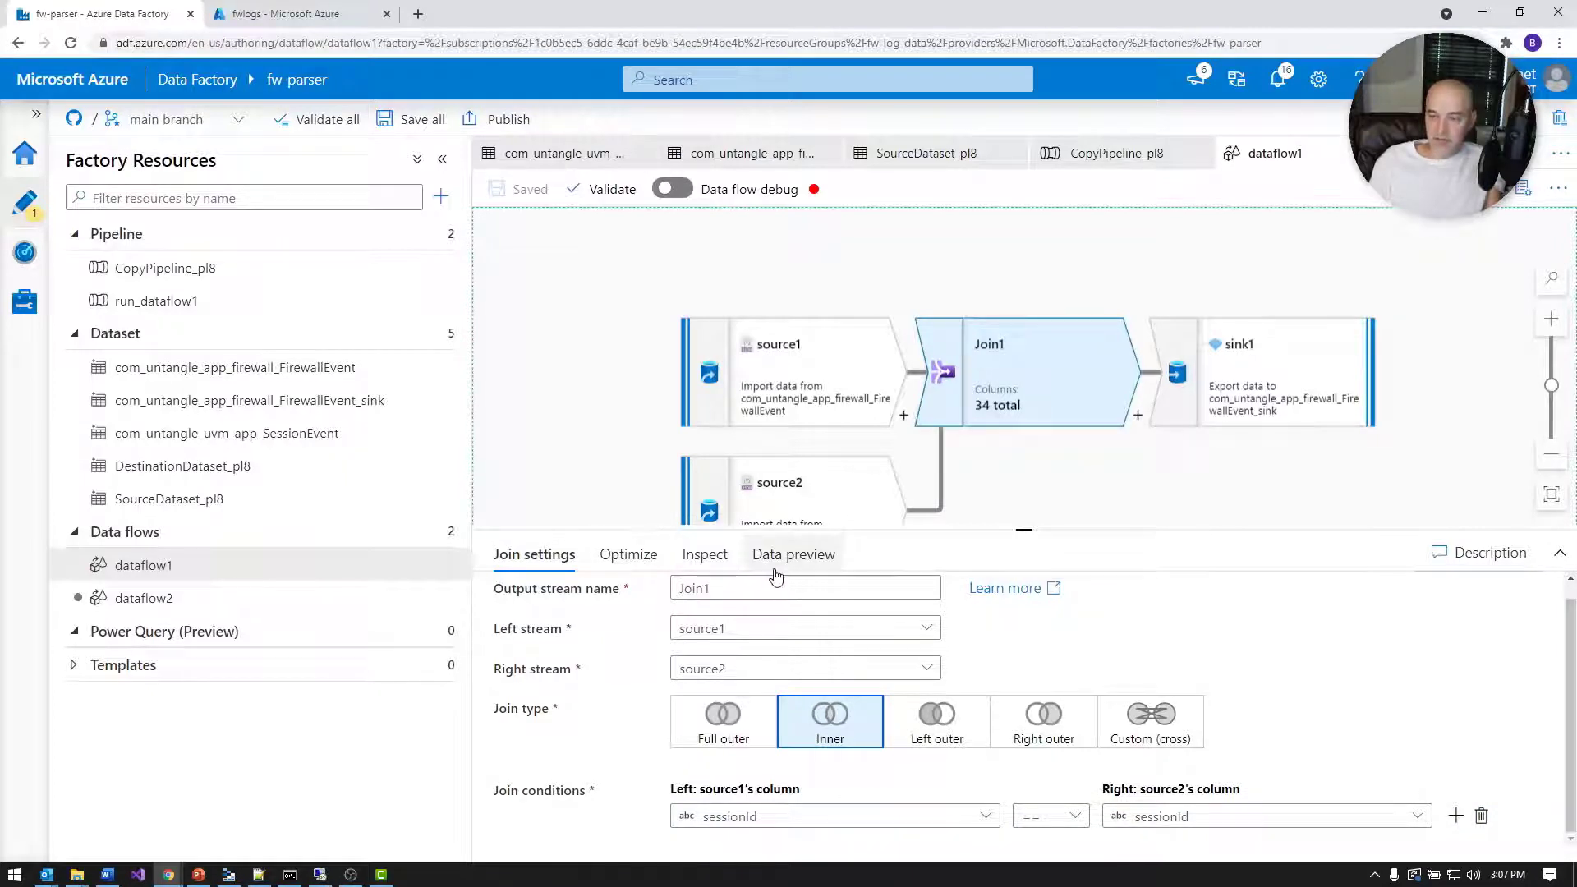
Review Join1's data preview, optimization options and complete list of inspected columns, and return to the overall data flow diagram.
{"action": "left_click", "coordinate": [797, 552]}
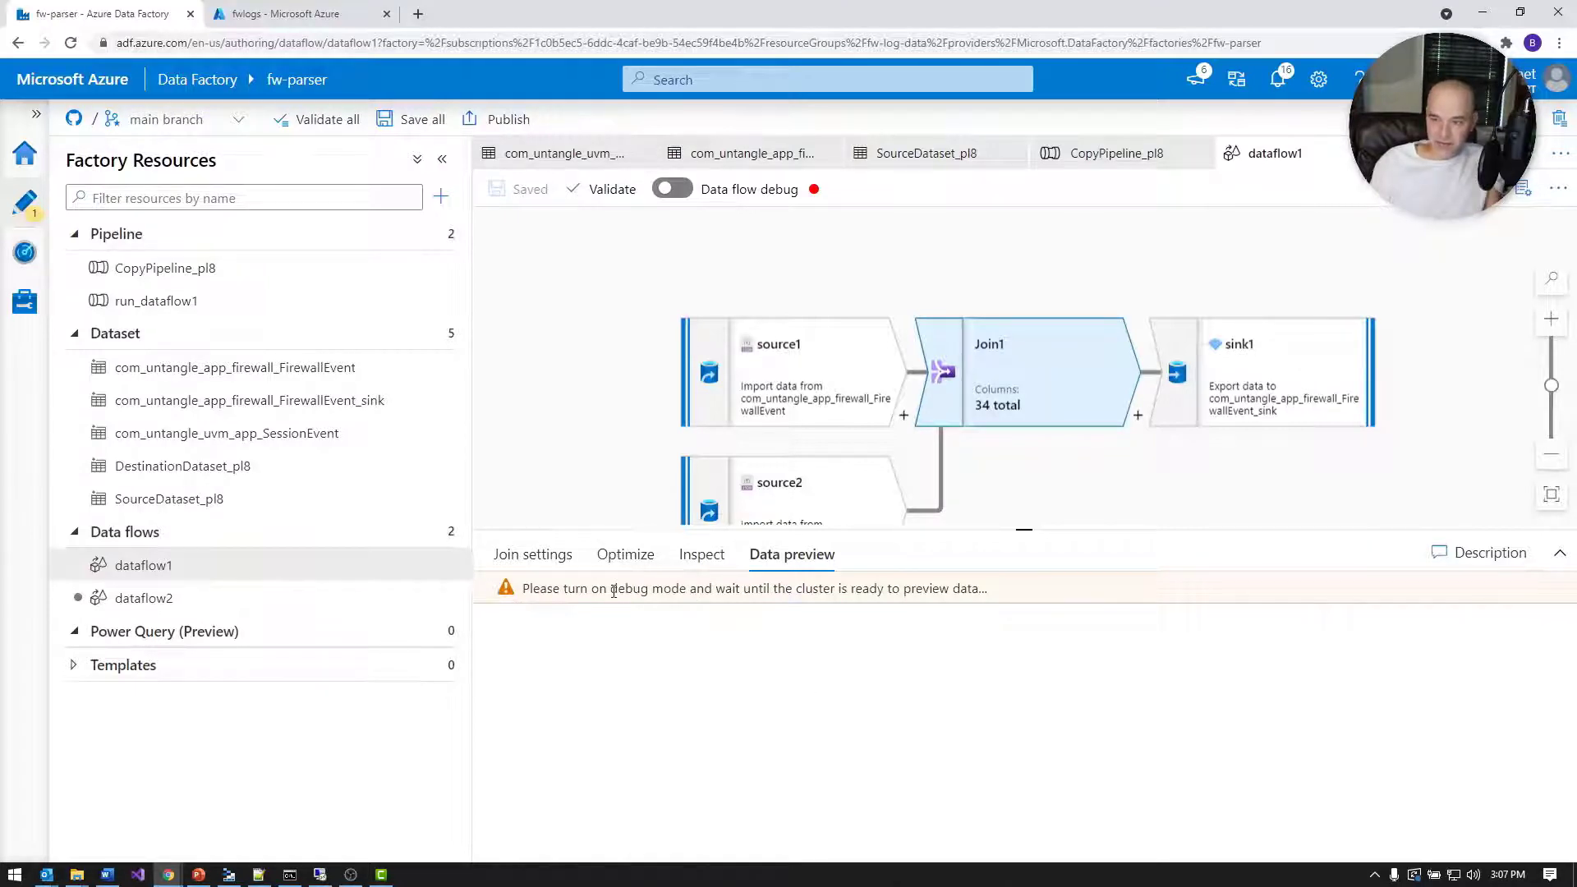
{"action": "left_click", "coordinate": [624, 554]}
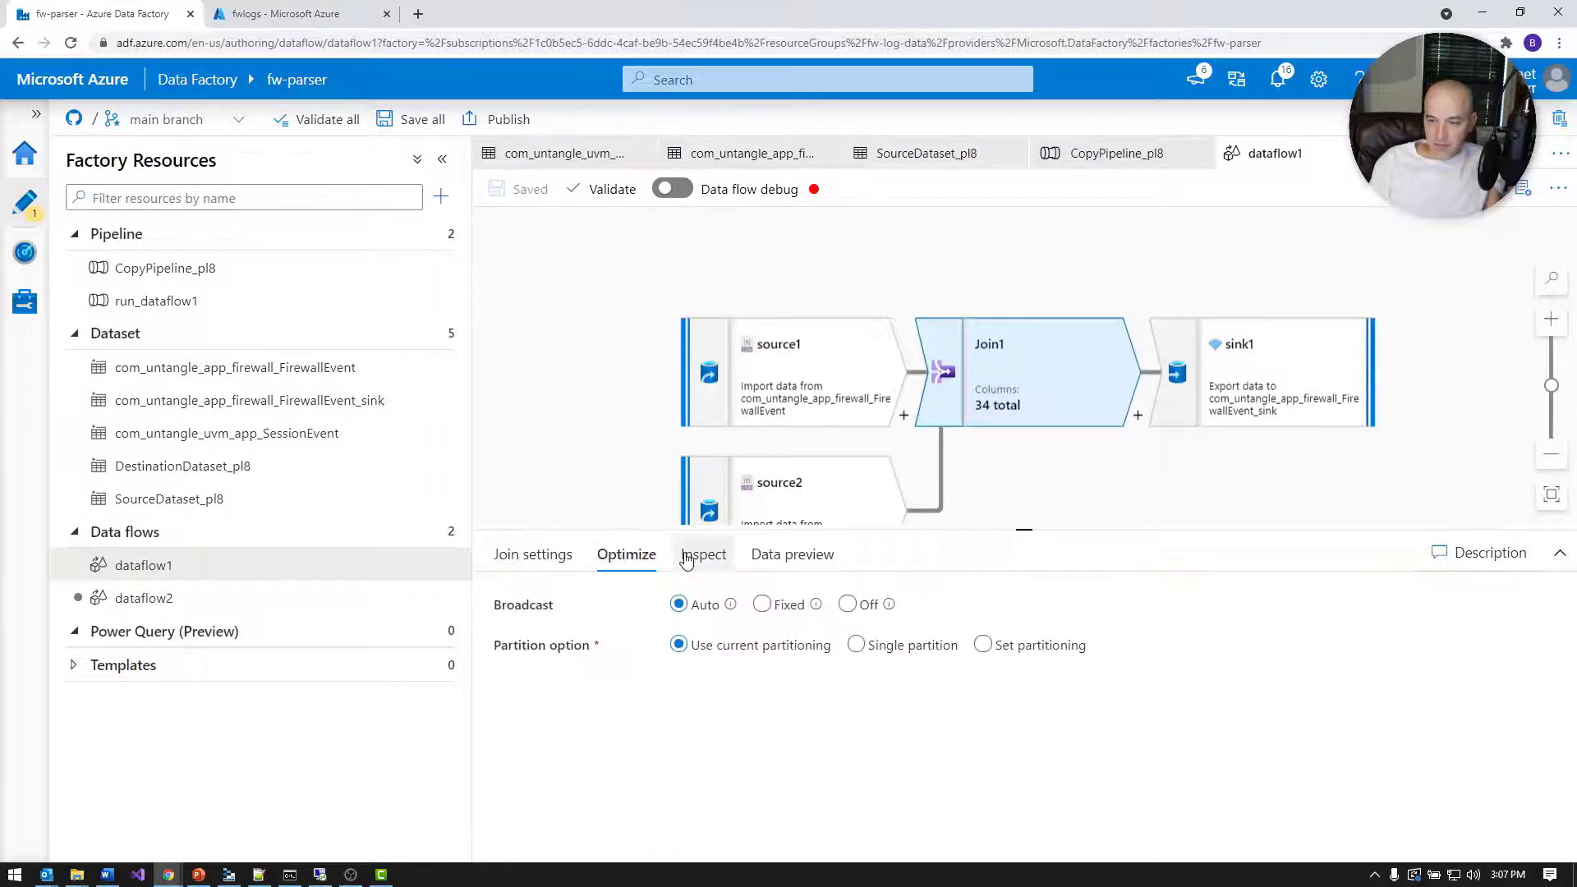
{"action": "left_click", "coordinate": [697, 555]}
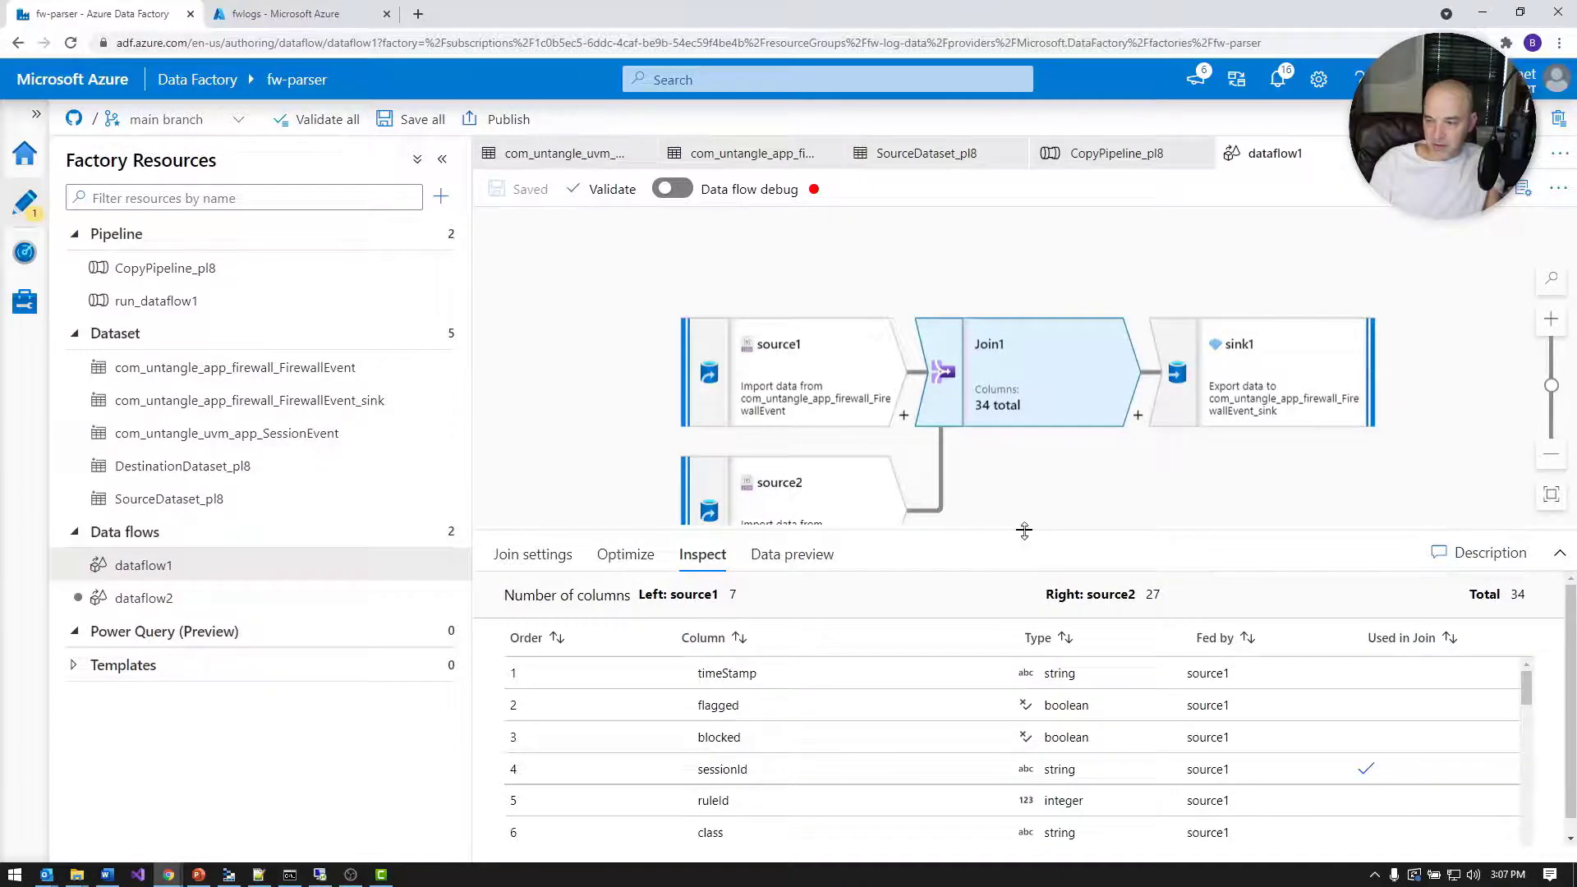
{"action": "left_click_drag", "start_coordinate": [1024, 530], "coordinate": [1024, 409]}
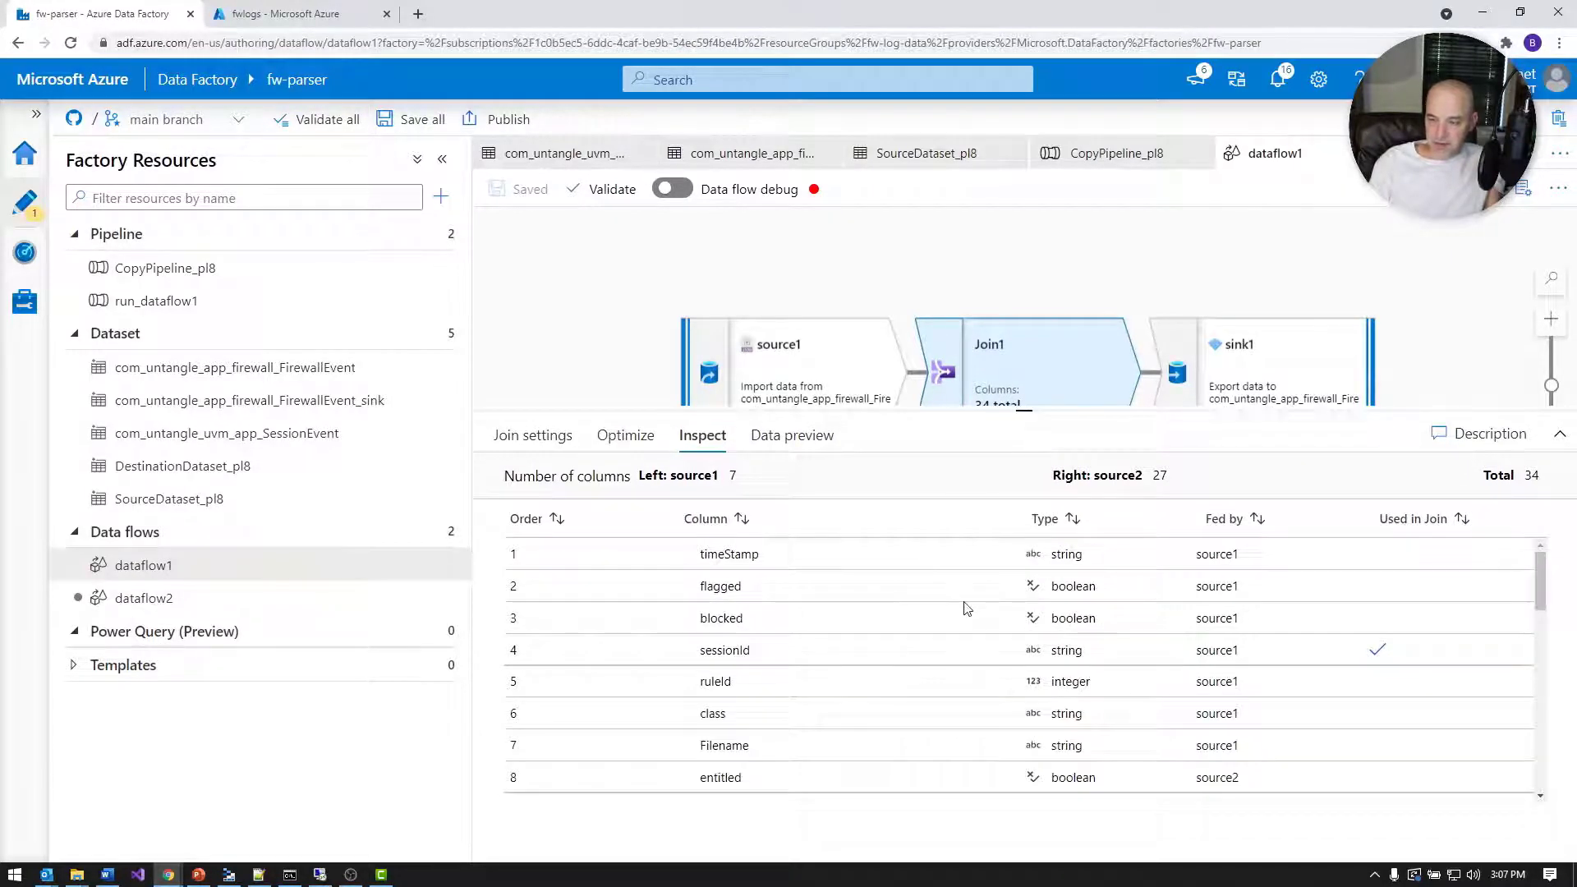
{"action": "scroll", "coordinate": [838, 654], "scroll_direction": "down", "scroll_amount": 1}
{"action": "scroll", "coordinate": [838, 653], "scroll_direction": "up", "scroll_amount": 1}
{"action": "scroll", "coordinate": [838, 653], "scroll_direction": "down", "scroll_amount": 10}
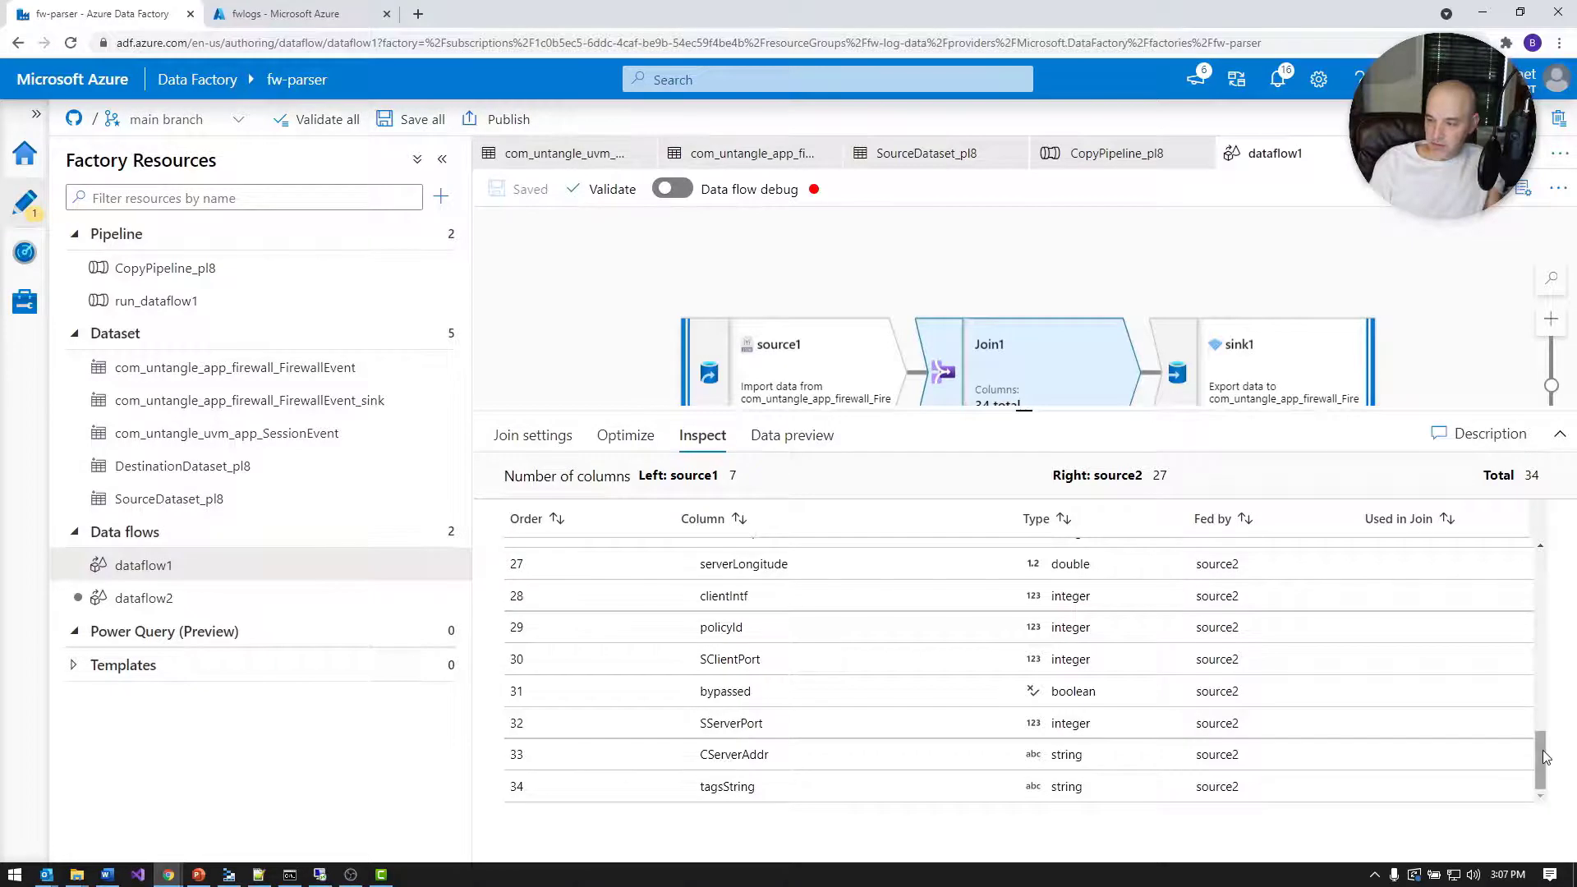
{"action": "left_click_drag", "start_coordinate": [1540, 750], "coordinate": [1530, 566]}
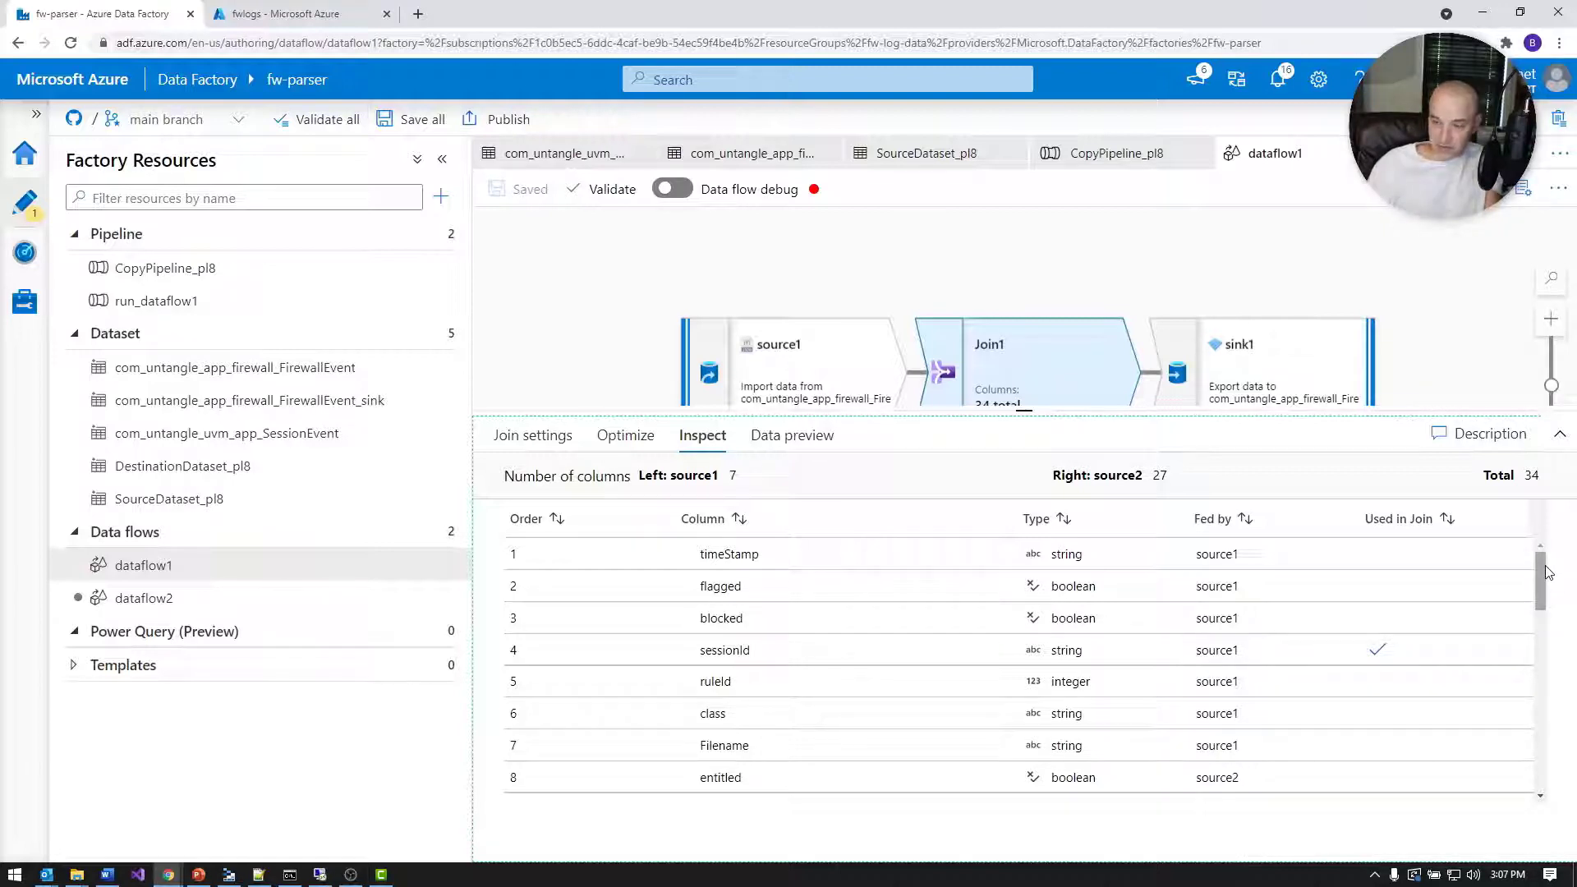
{"action": "left_click_drag", "start_coordinate": [1541, 574], "coordinate": [1522, 772]}
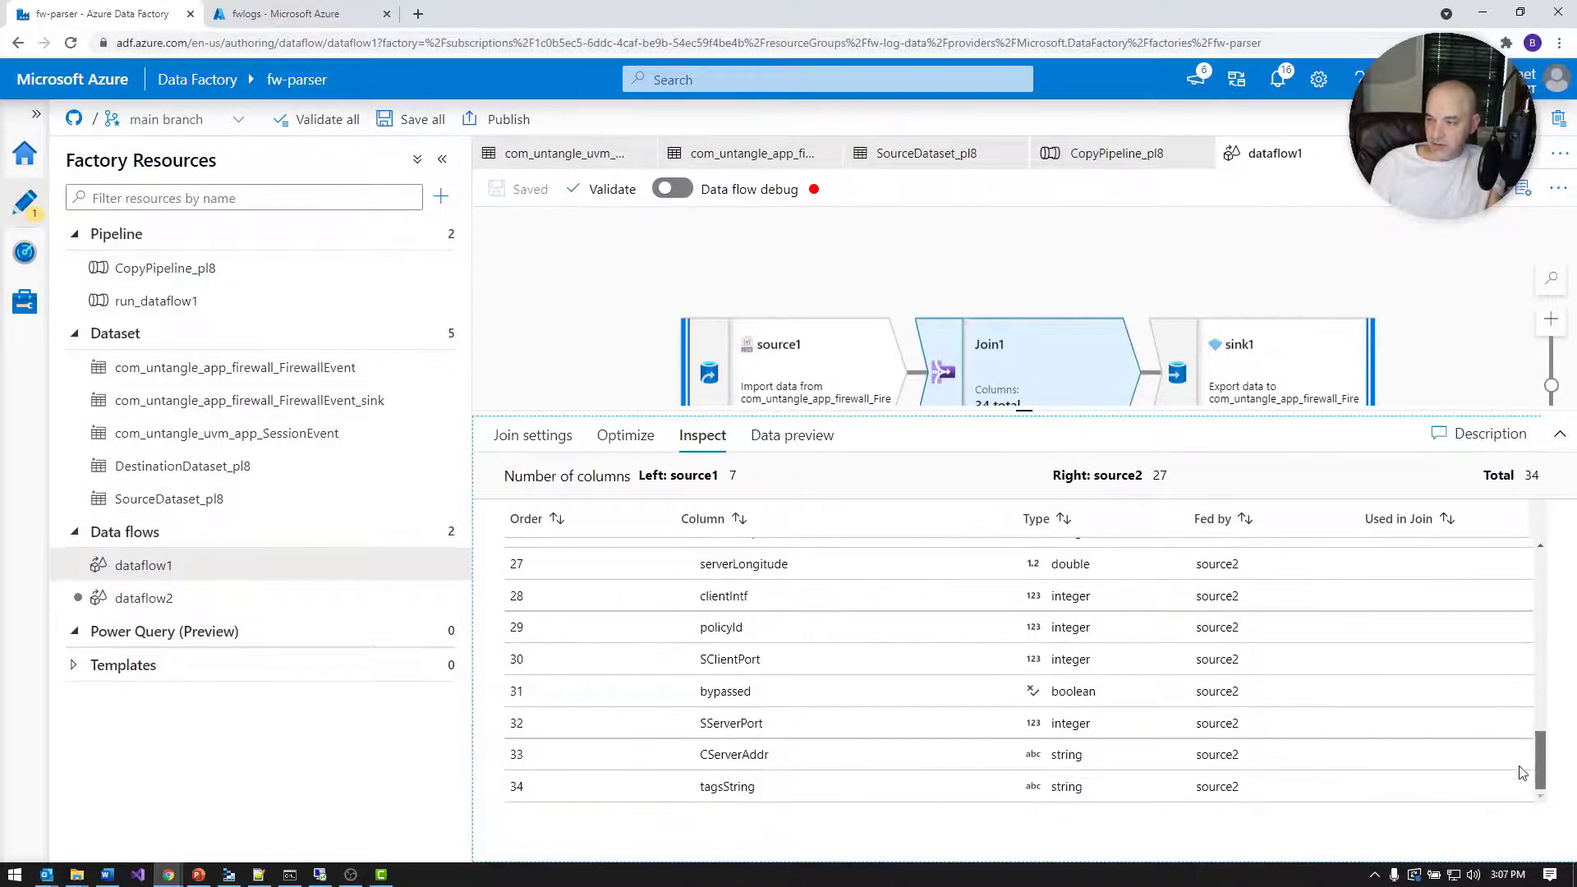
{"action": "left_click", "coordinate": [1471, 366]}
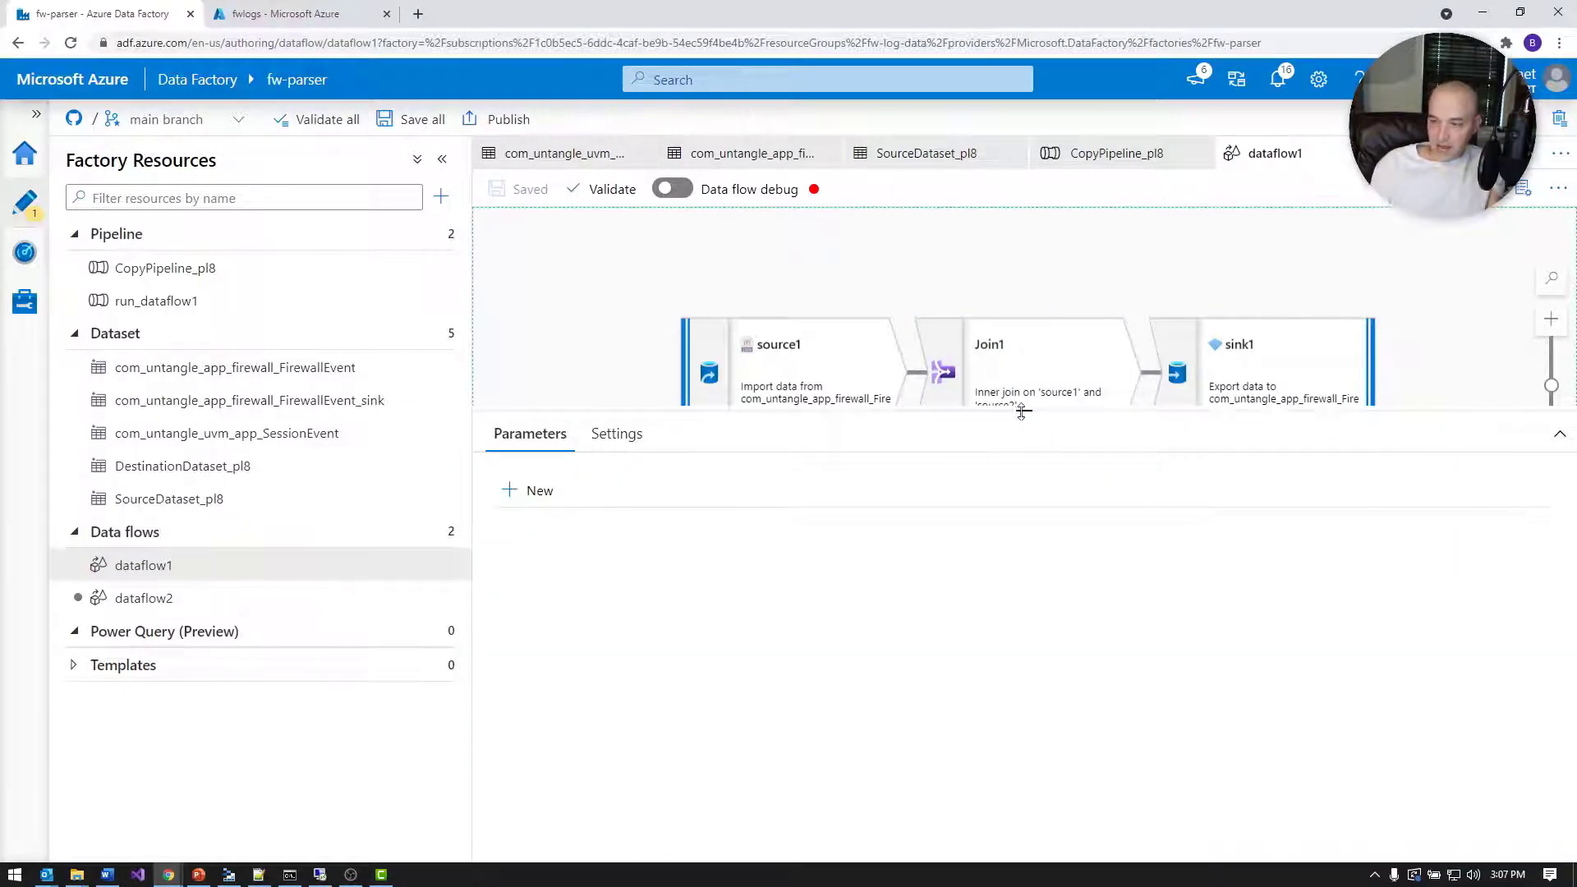
{"action": "left_click_drag", "start_coordinate": [1024, 411], "coordinate": [1023, 612]}
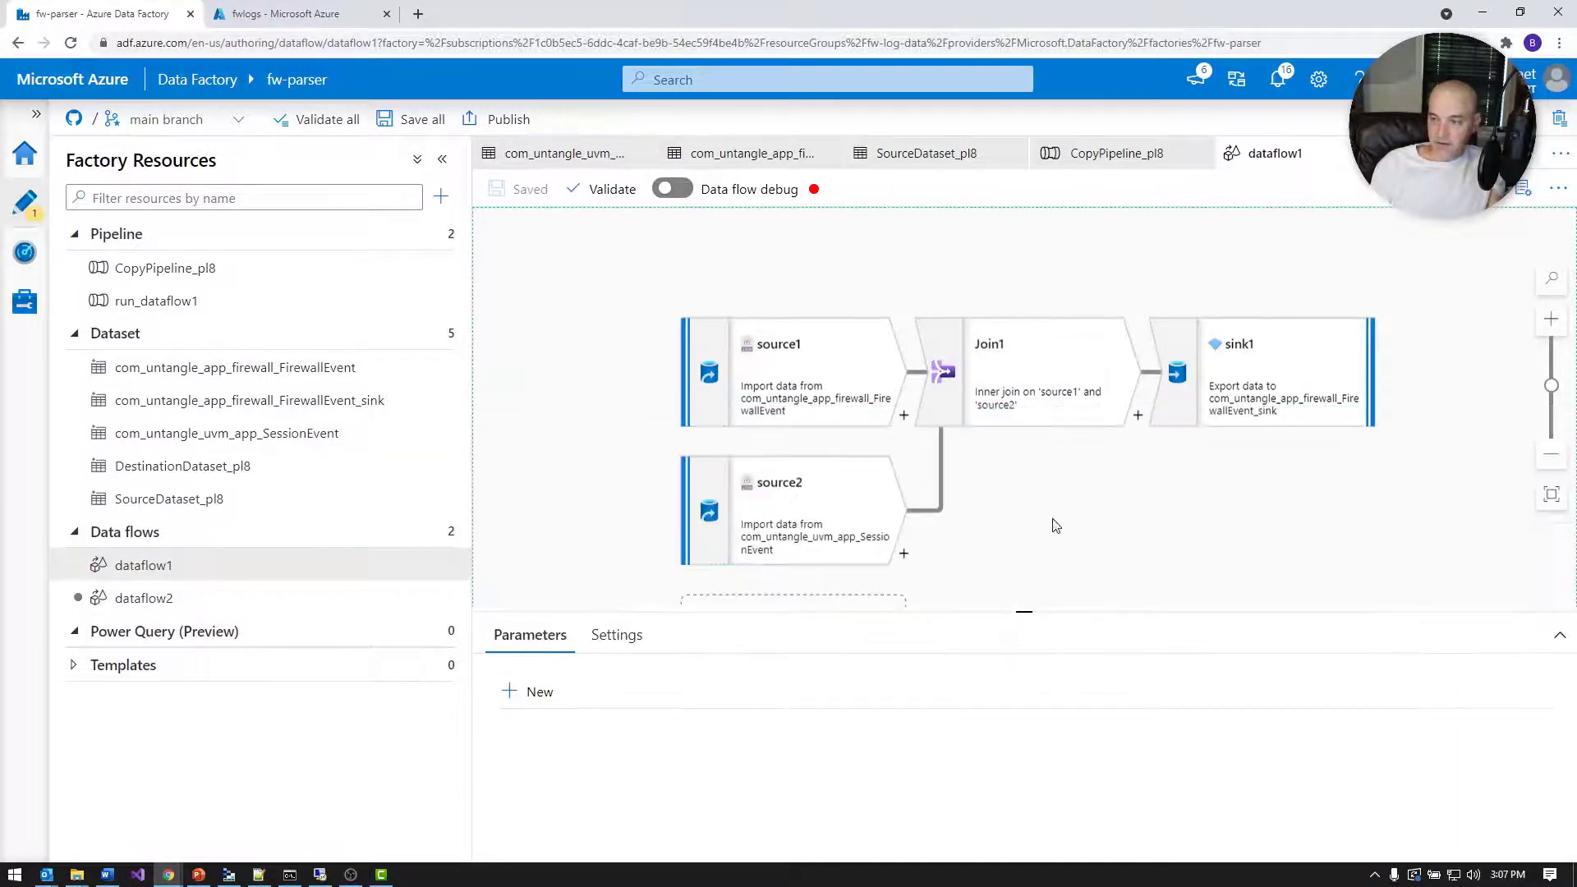
Examine the transformations that can follow Join1, from multiple inputs/outputs and schema modifiers through formatters, row modifiers and destination.
{"action": "left_click", "coordinate": [1138, 415]}
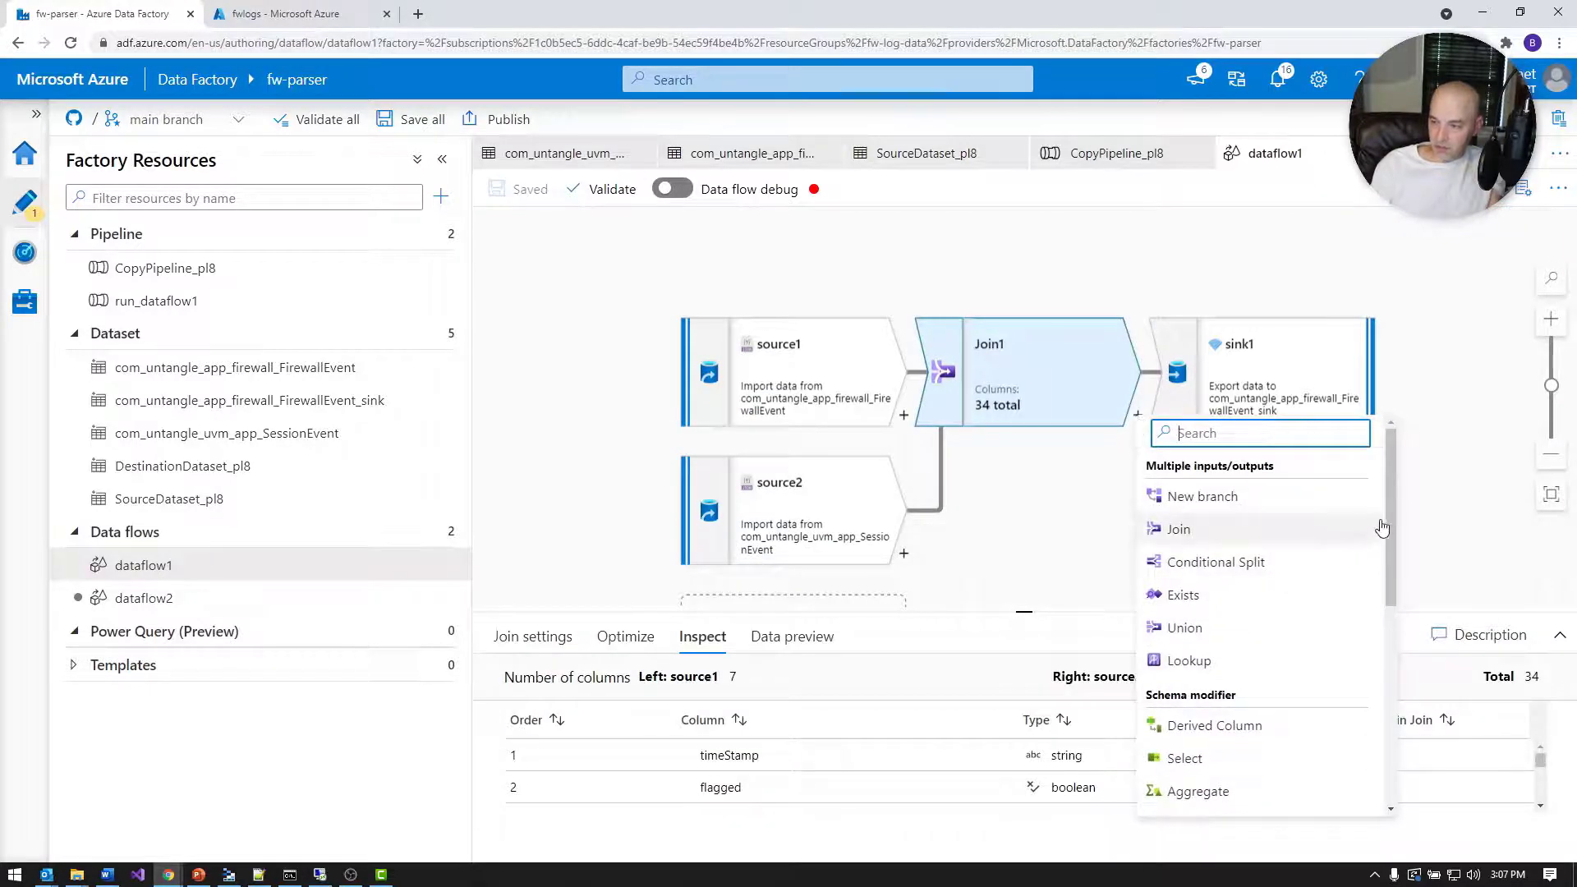
{"action": "left_click_drag", "start_coordinate": [1388, 521], "coordinate": [1387, 535]}
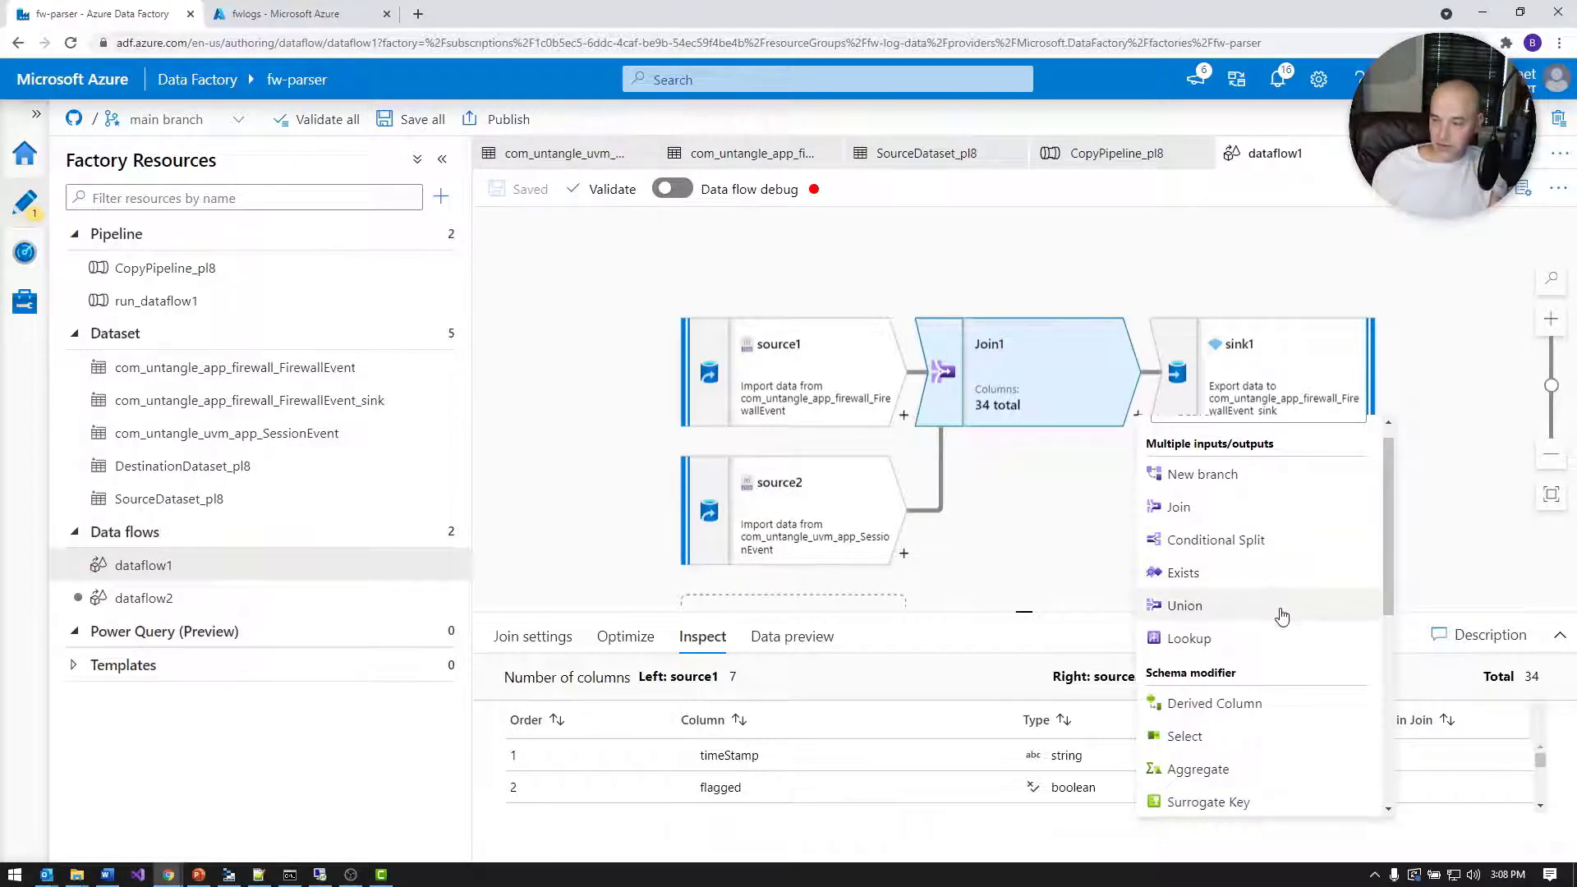
{"action": "left_click_drag", "start_coordinate": [1387, 580], "coordinate": [1383, 640]}
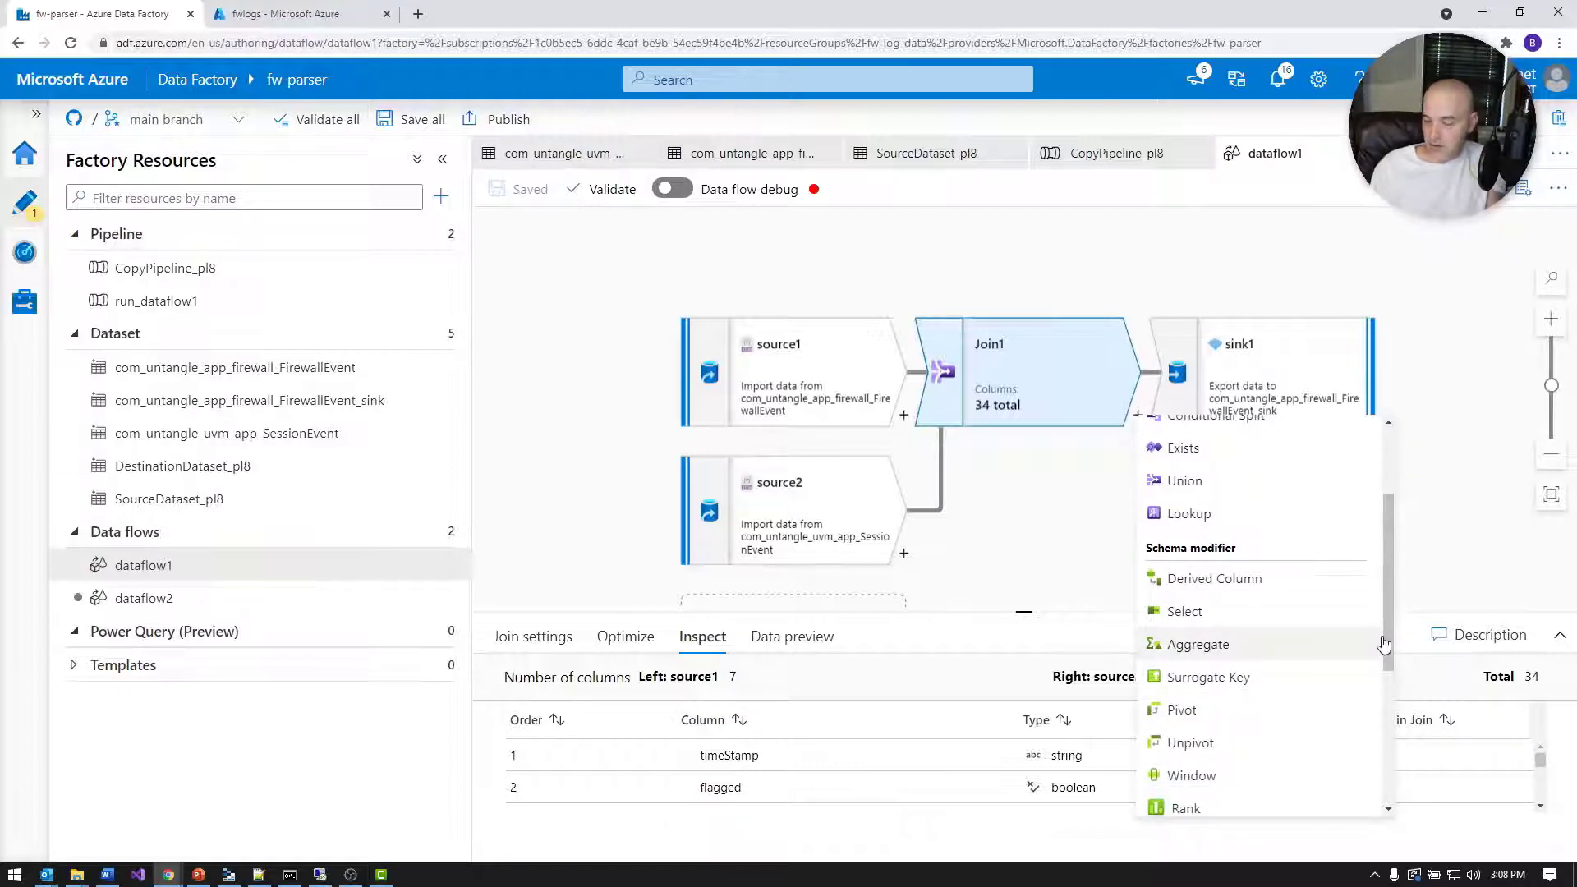
{"action": "scroll", "coordinate": [1371, 630], "scroll_direction": "down", "scroll_amount": 1}
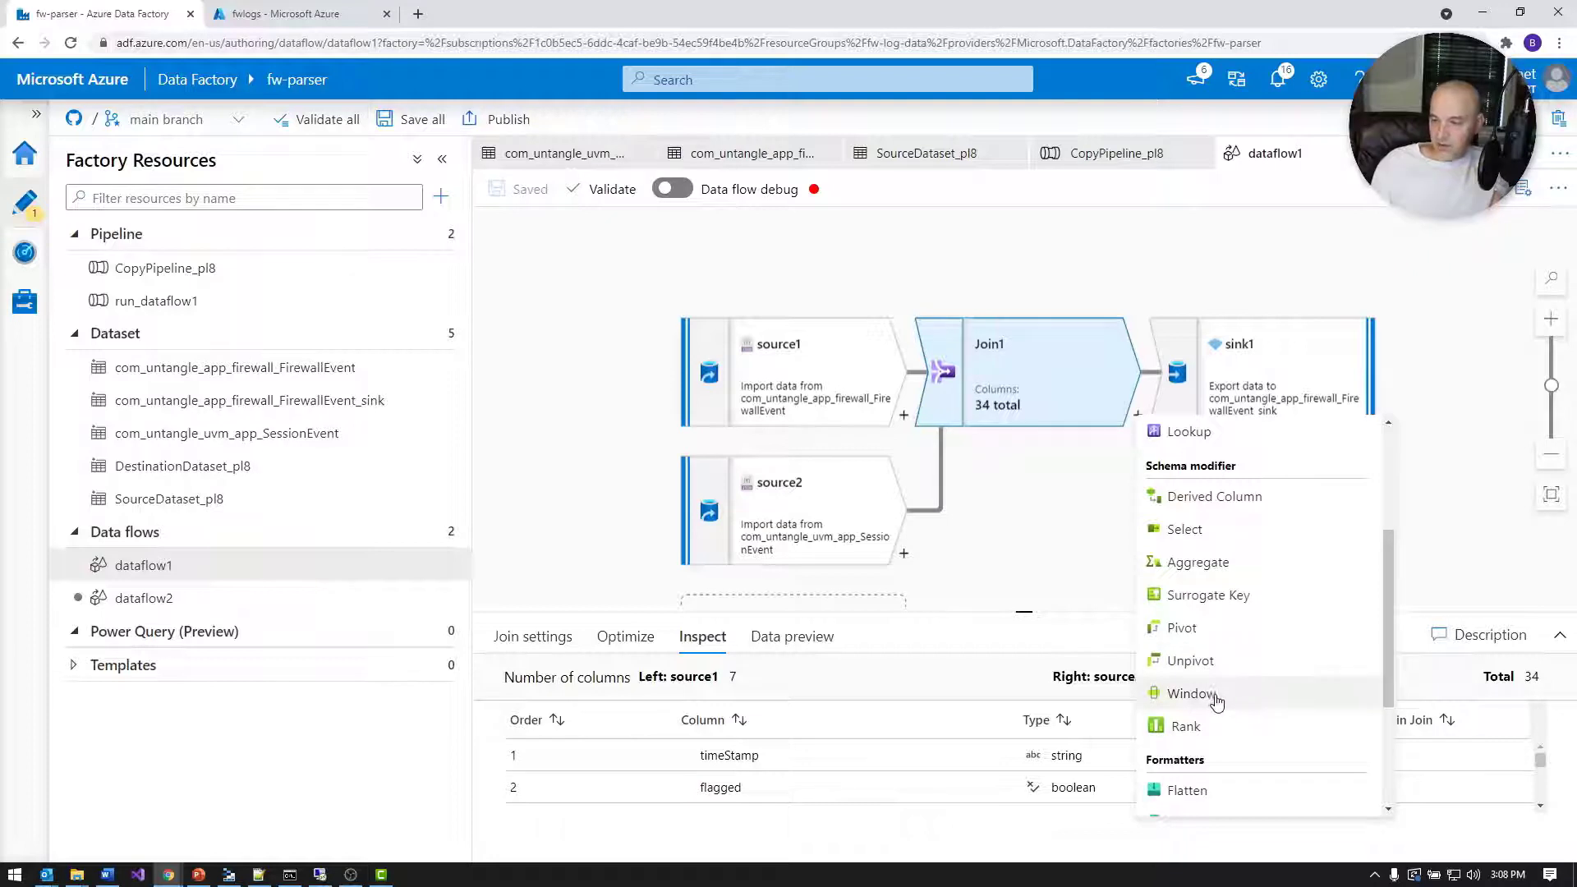
{"action": "scroll", "coordinate": [1216, 657], "scroll_direction": "down", "scroll_amount": 4}
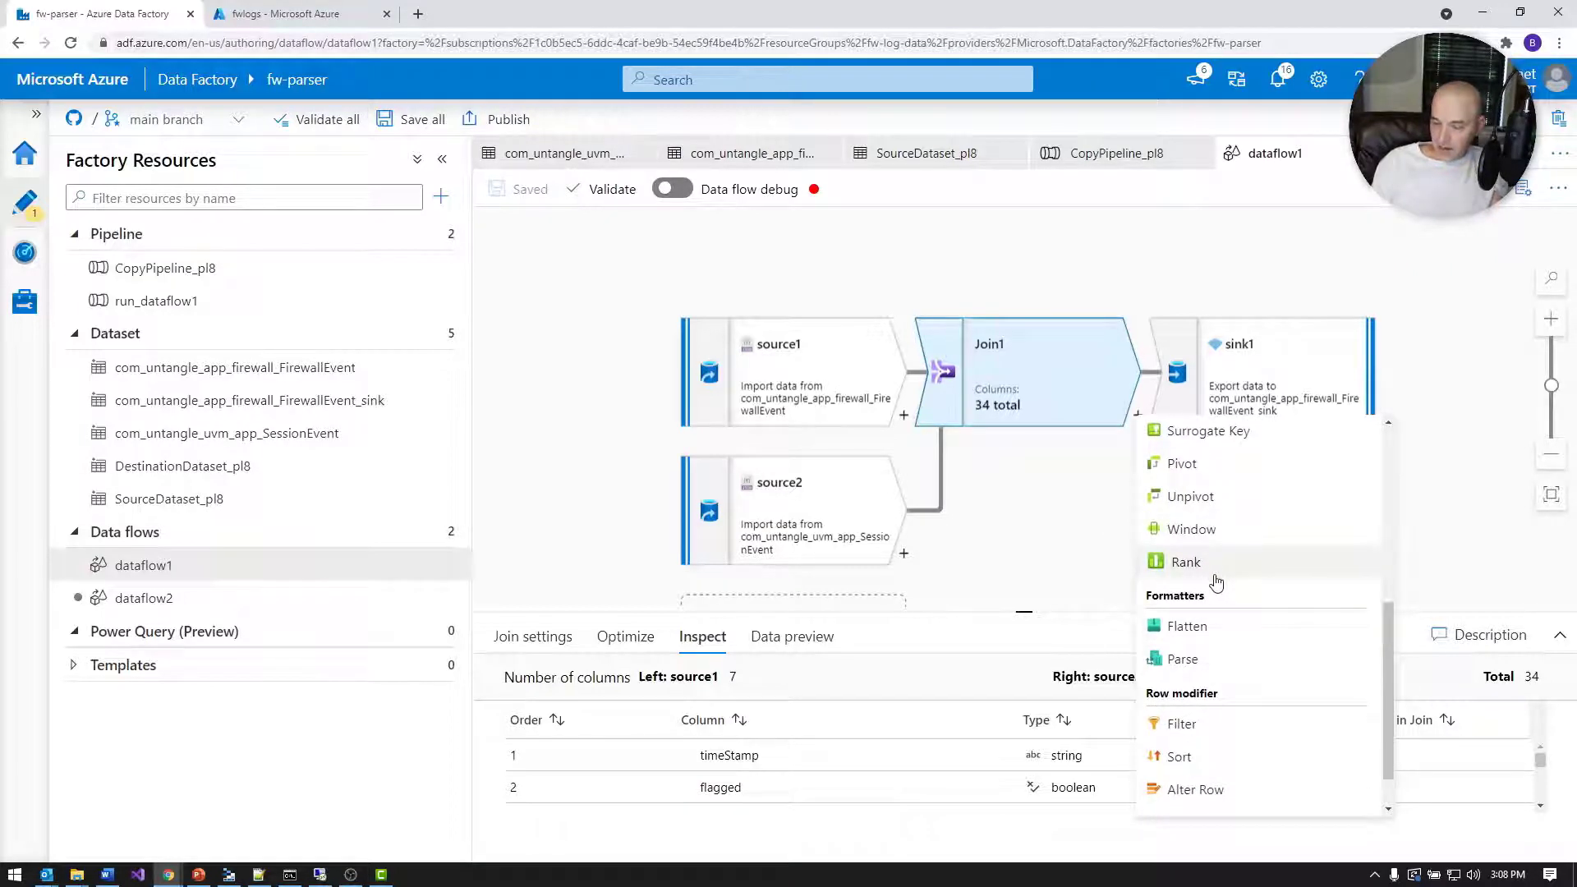
{"action": "scroll", "coordinate": [1236, 645], "scroll_direction": "down", "scroll_amount": 1}
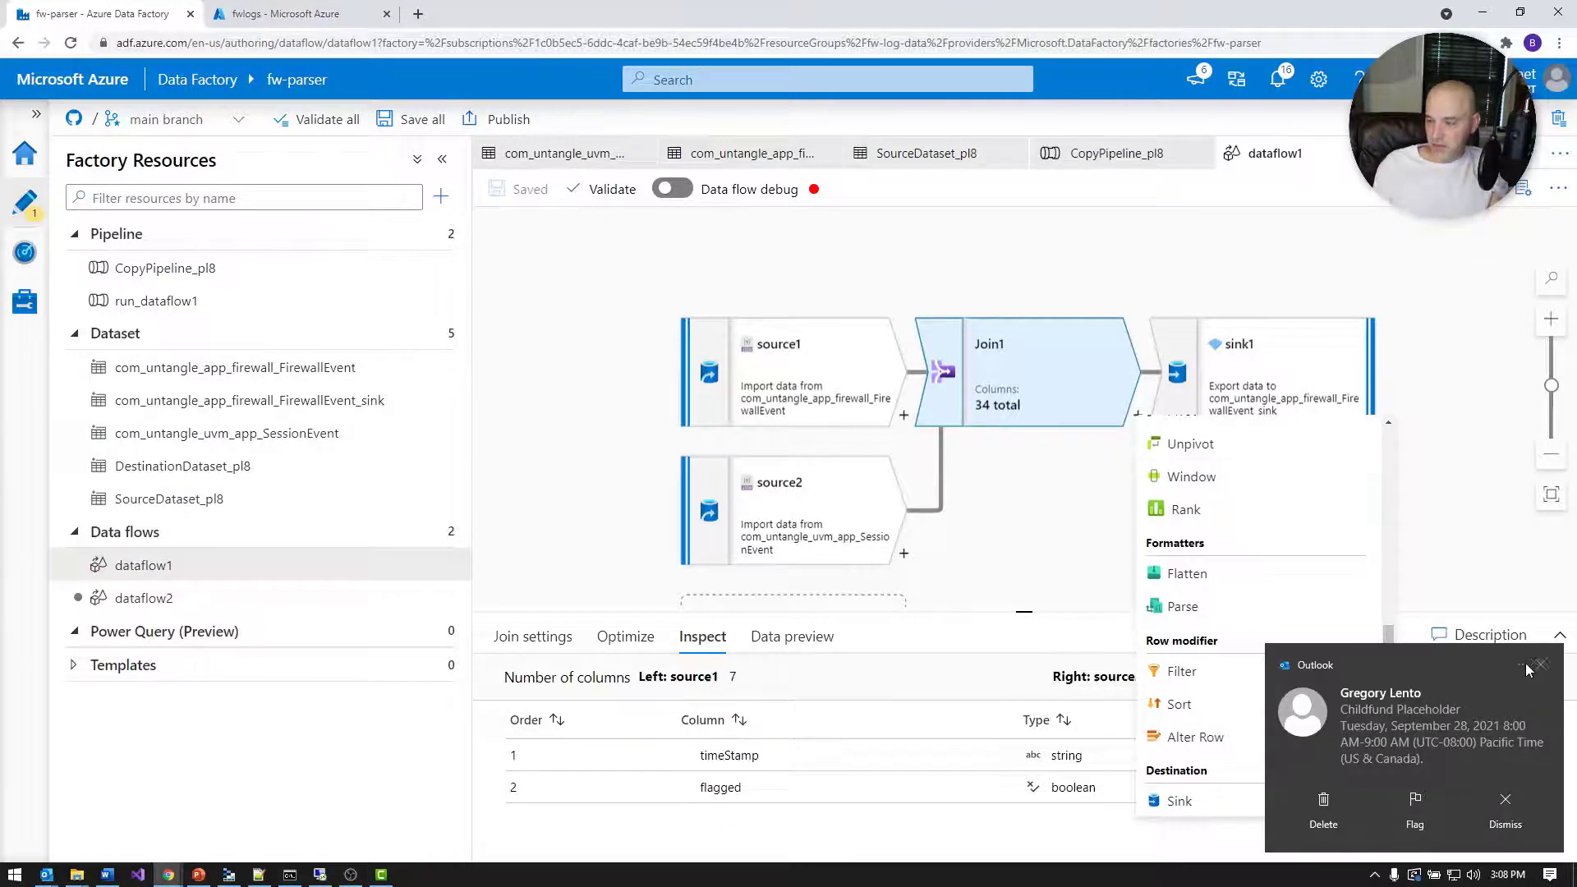
{"action": "left_click", "coordinate": [1536, 673]}
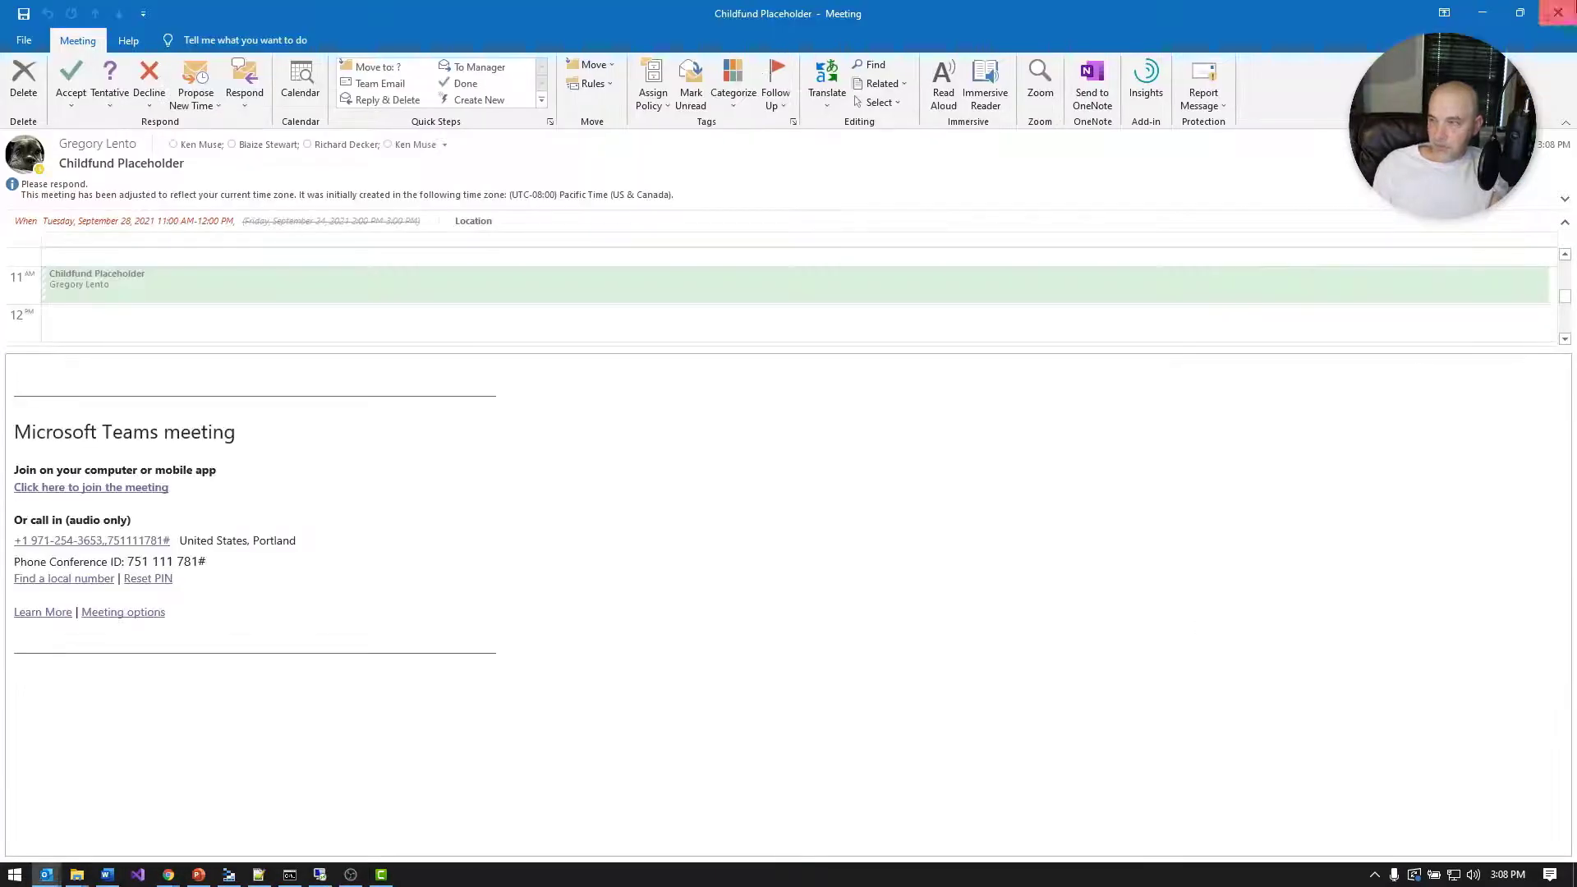
{"action": "left_click", "coordinate": [1563, 10]}
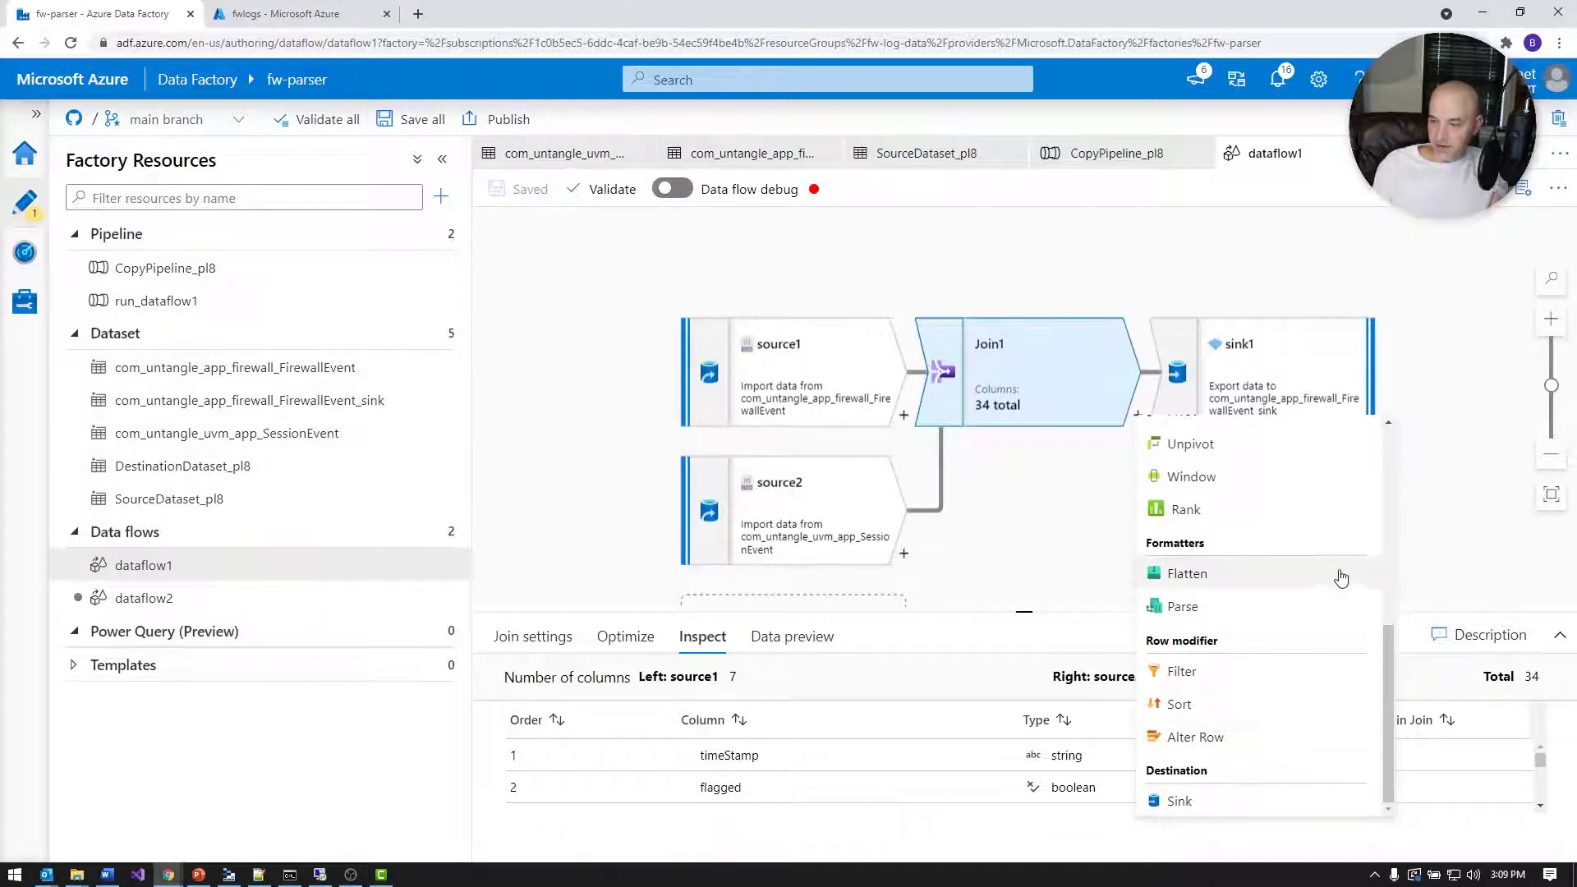
Review sink1's sink settings and open the com_untangle_app_firewall_FirewallEvent_sink dataset it writes to.
{"action": "left_click", "coordinate": [1296, 407]}
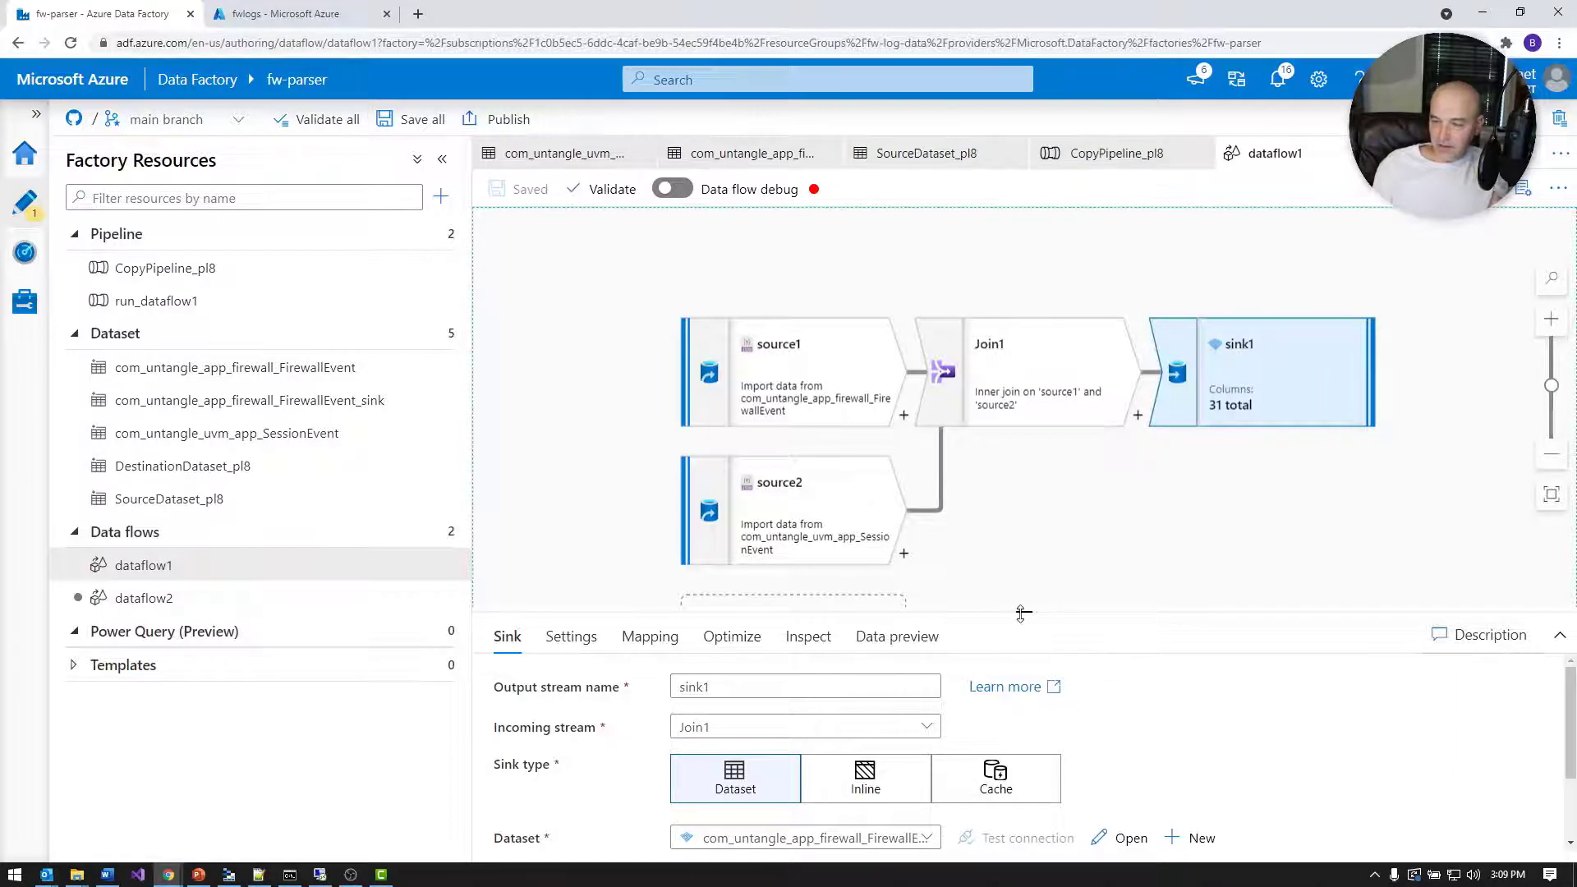
{"action": "left_click_drag", "start_coordinate": [1025, 613], "coordinate": [1023, 402]}
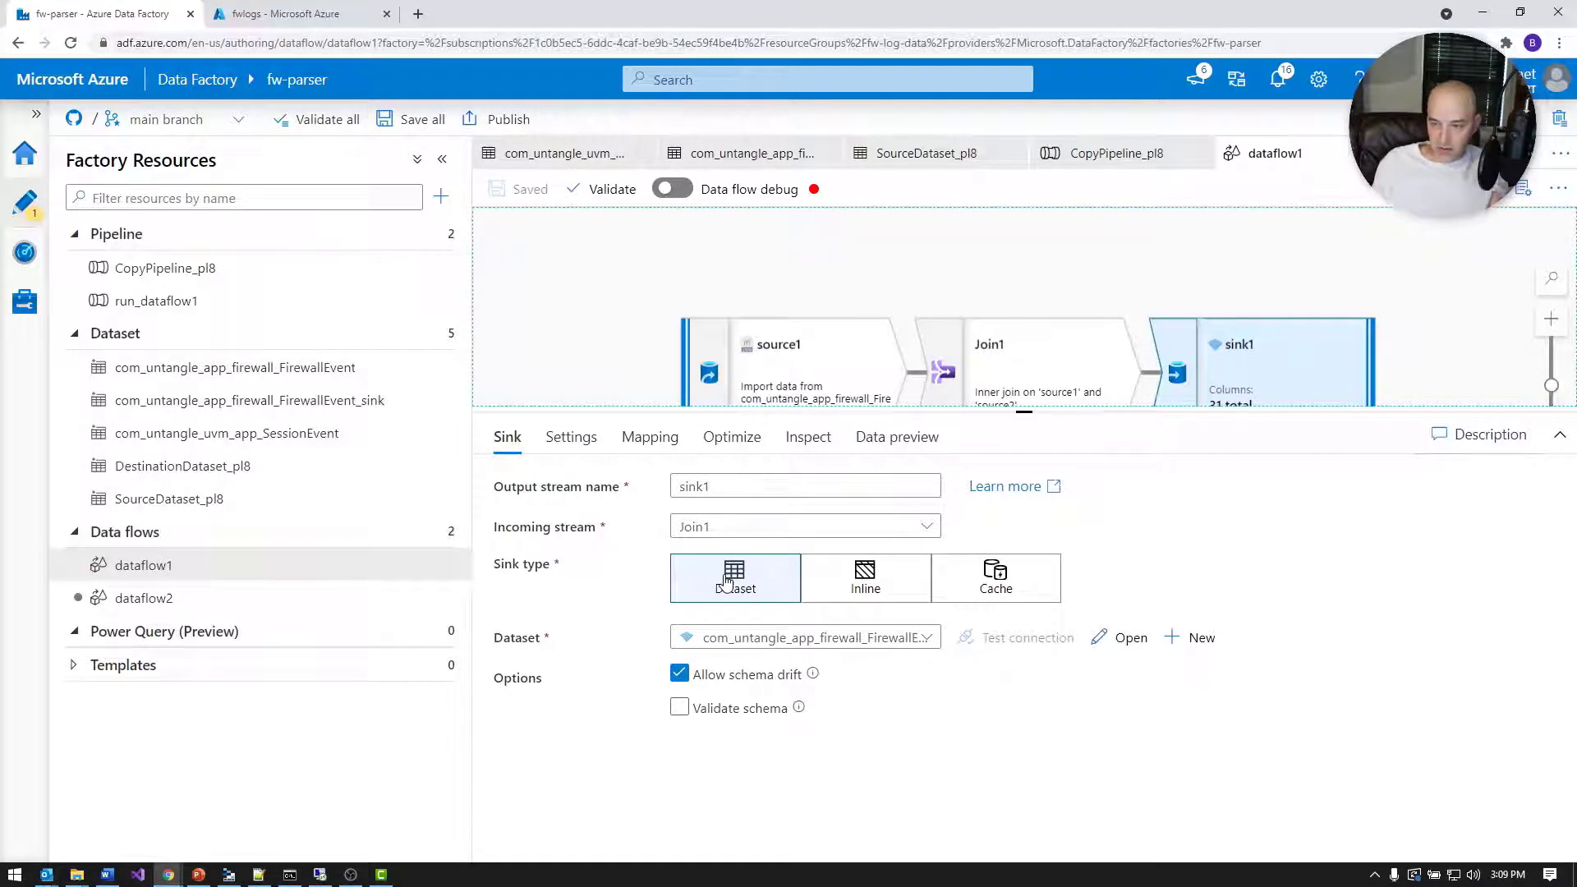
{"action": "left_click", "coordinate": [1122, 638]}
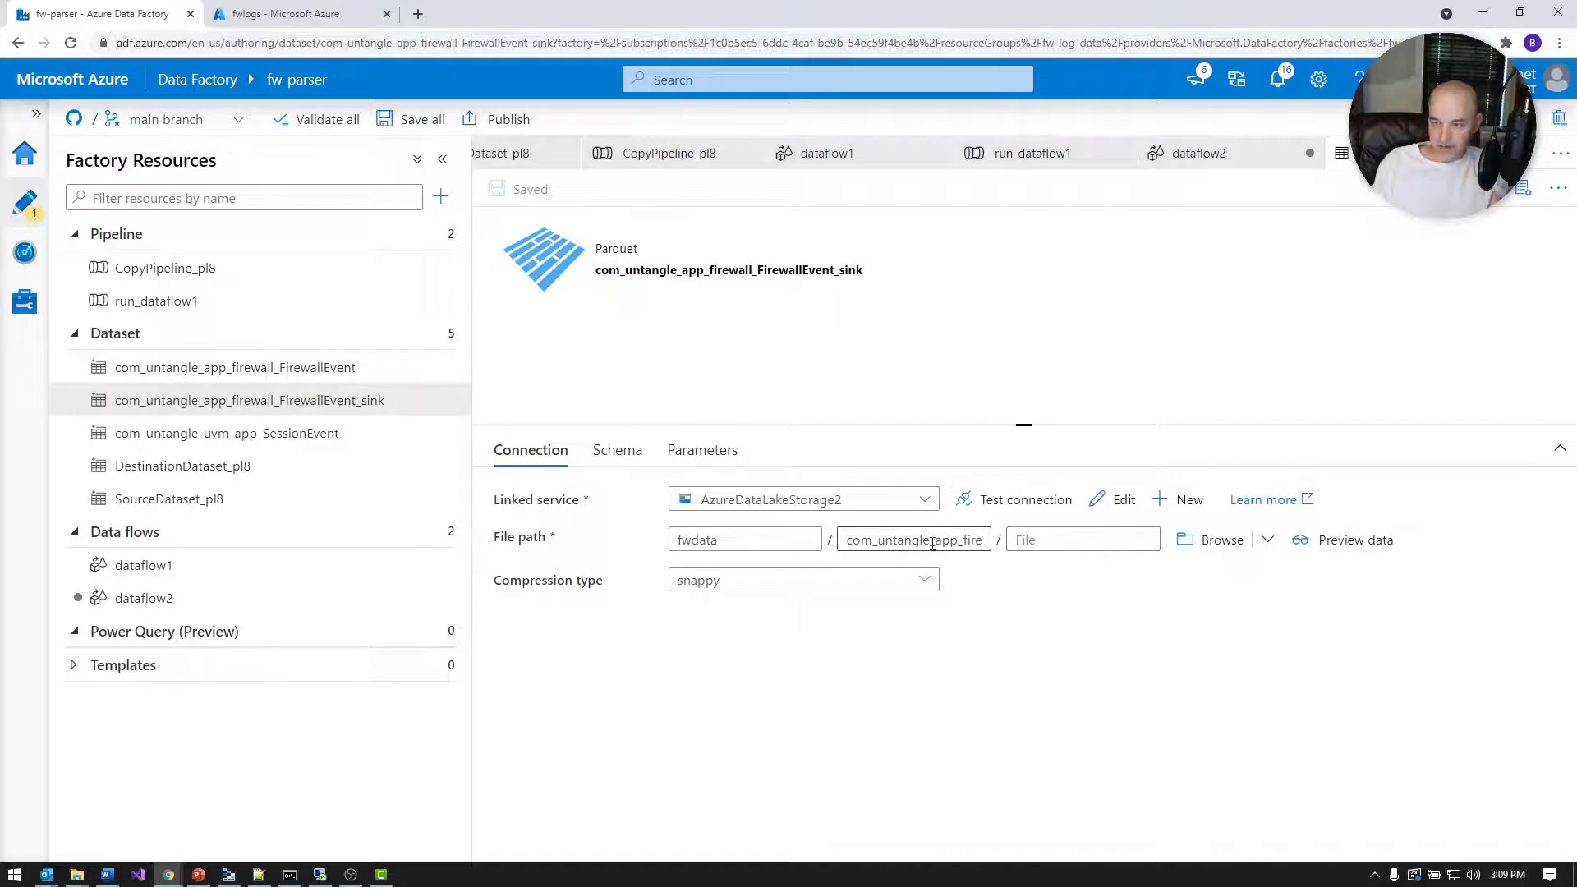
Inspect the sink dataset's folder path under fwdata and its Parquet file format.
{"action": "left_click", "coordinate": [895, 542]}
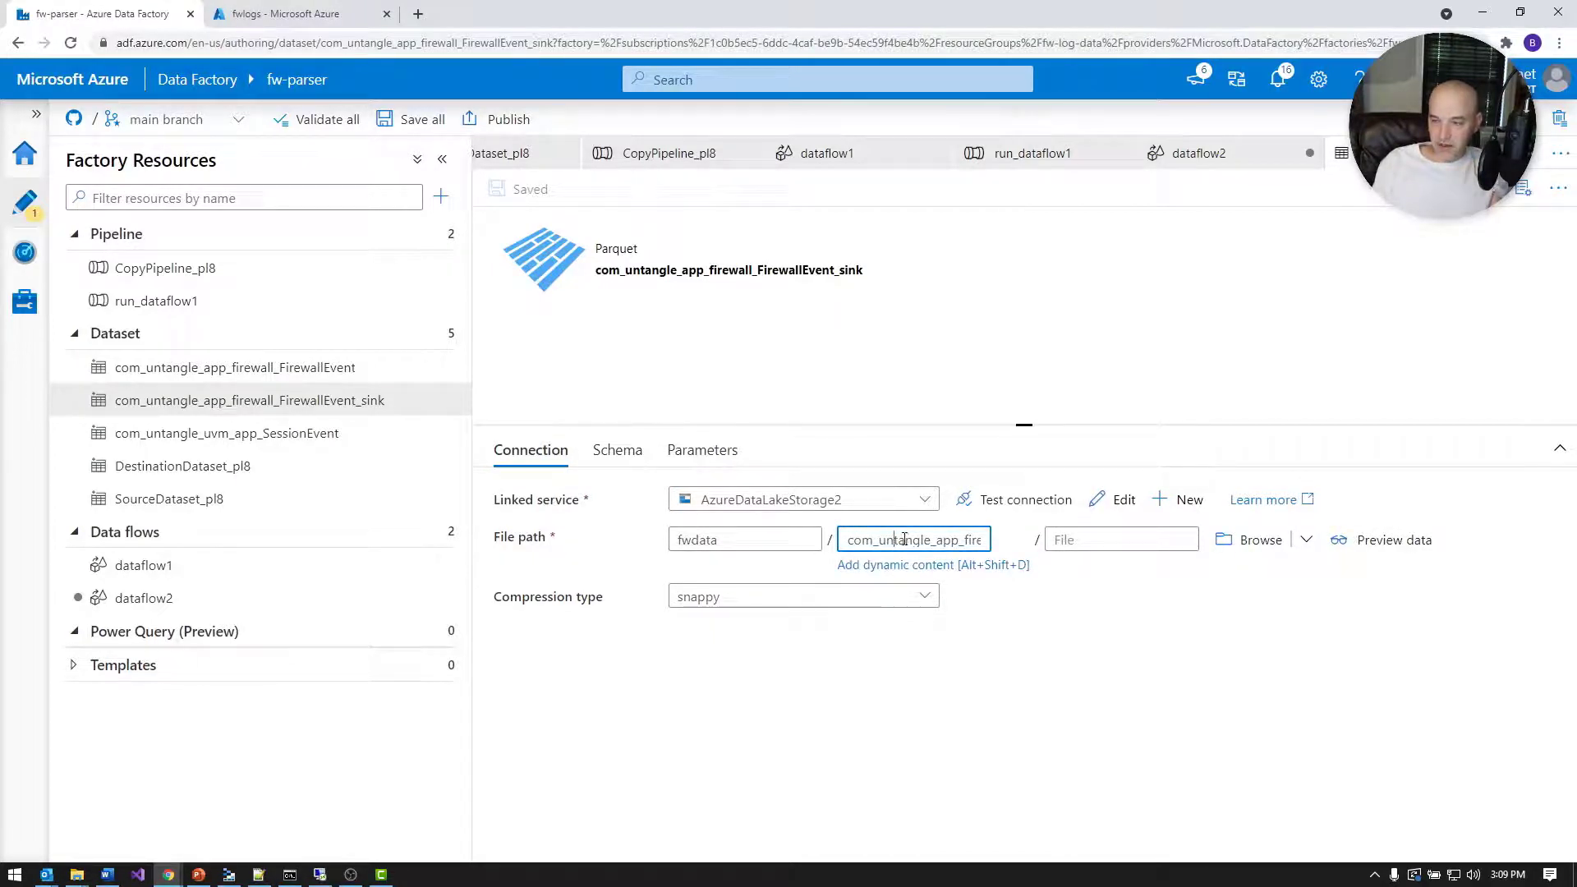
{"action": "key", "text": "End"}
{"action": "key", "text": "Home"}
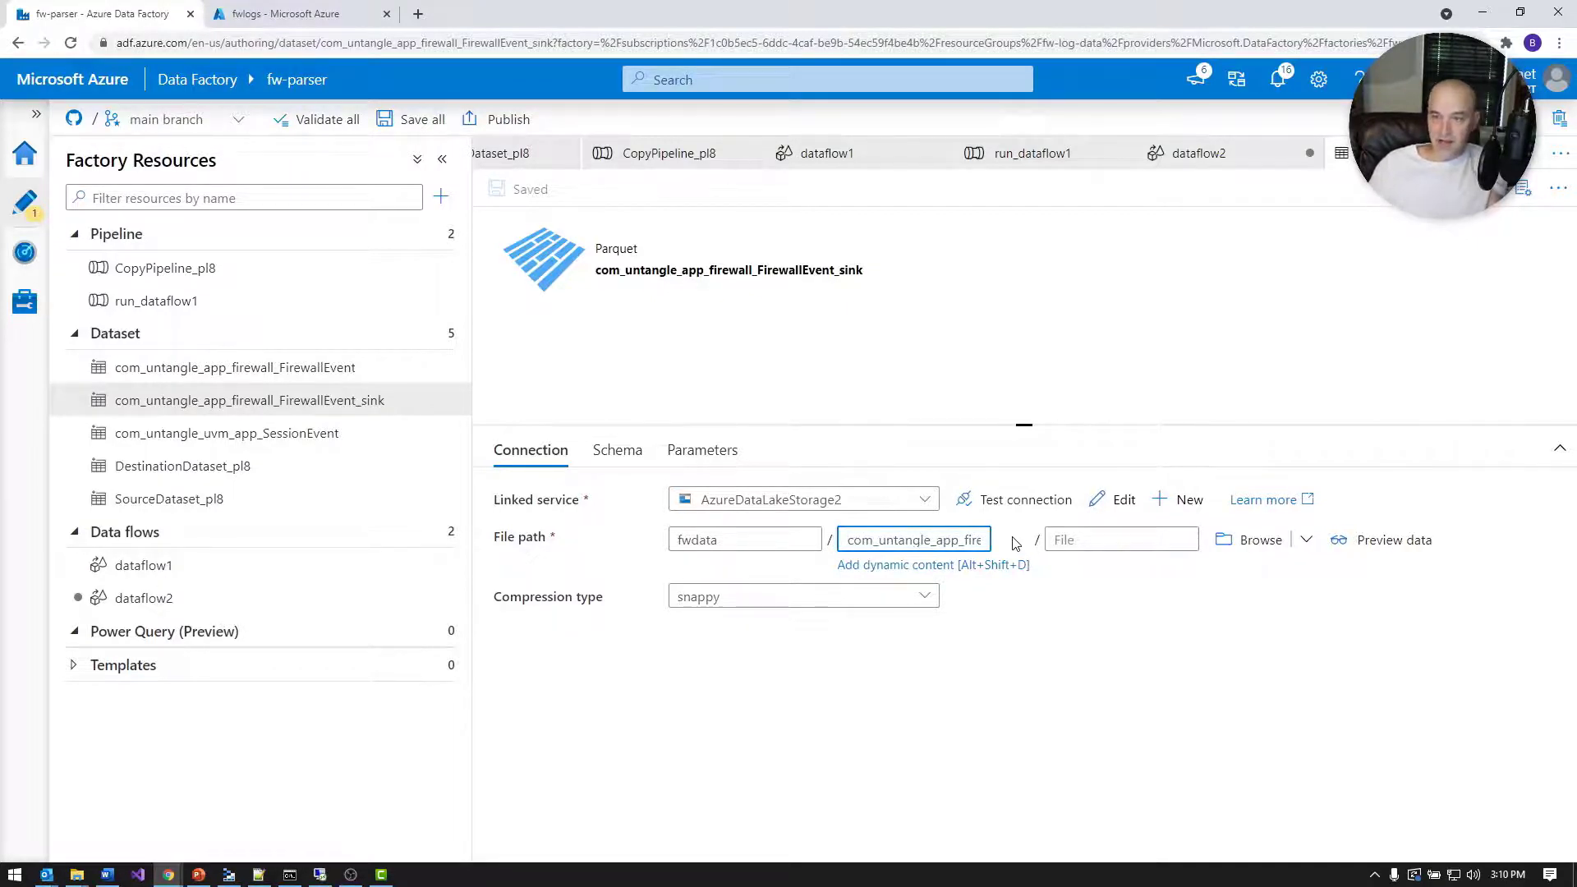
{"action": "double_click", "coordinate": [635, 247]}
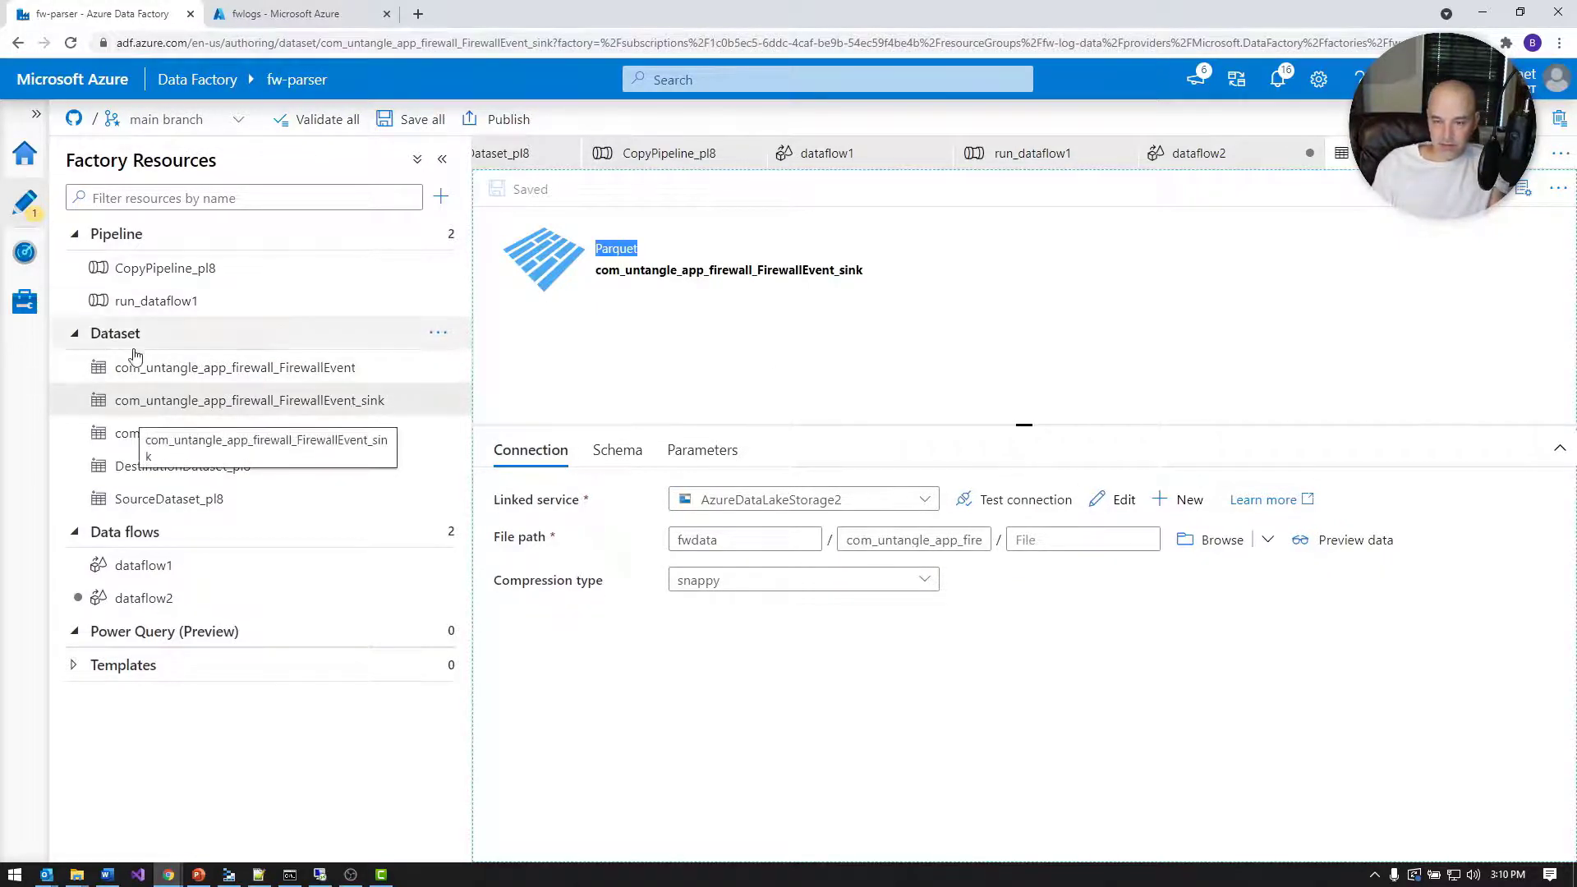
{"action": "left_click", "coordinate": [612, 248]}
{"action": "double_click", "coordinate": [613, 248]}
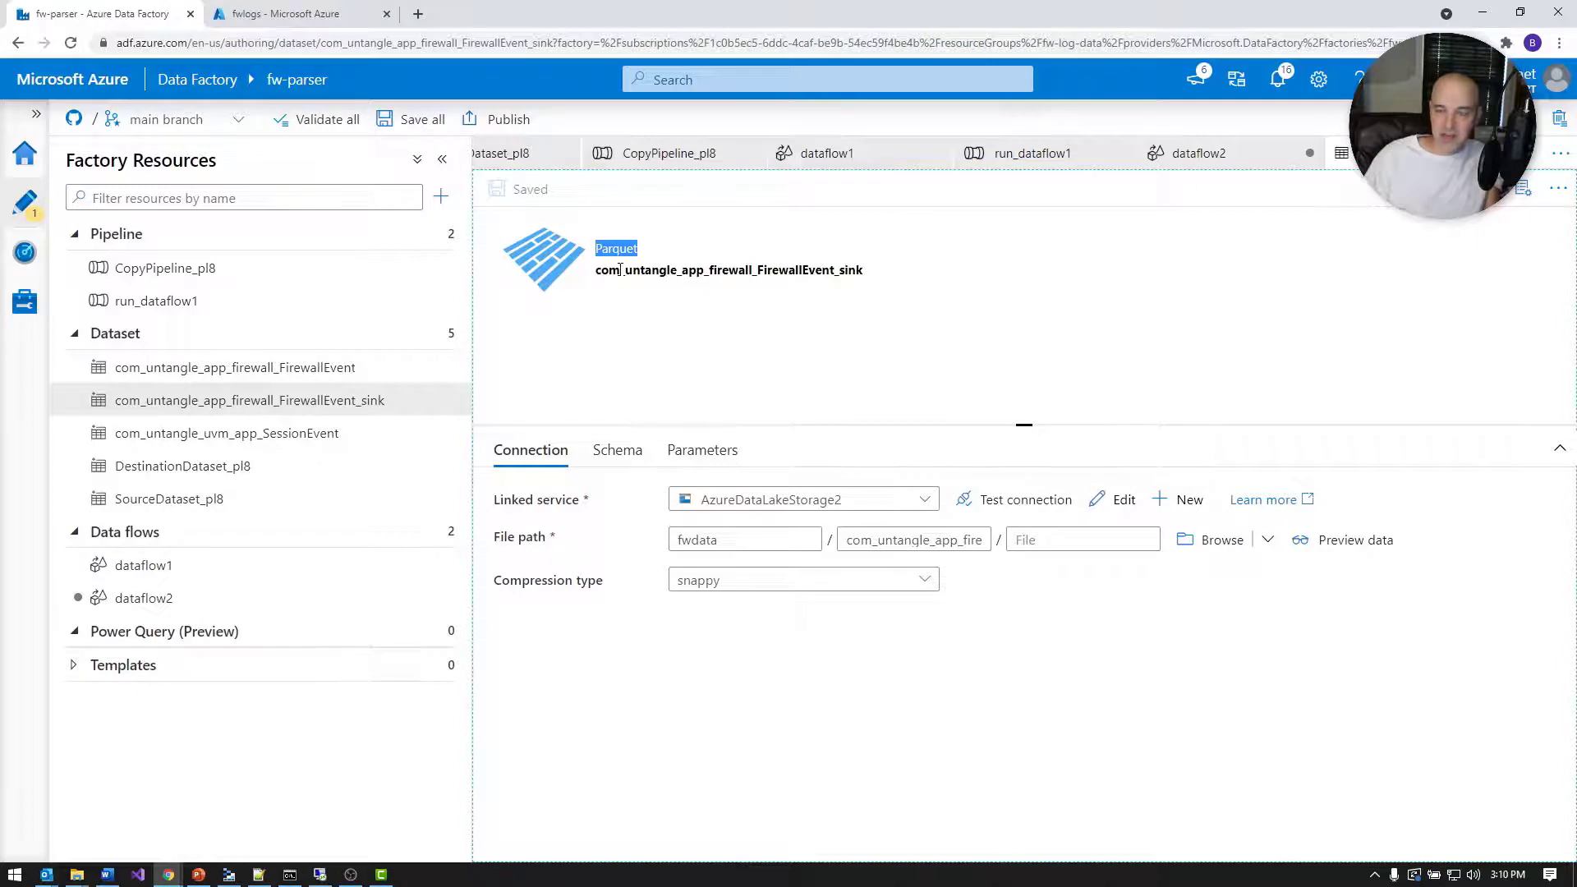
{"action": "left_click", "coordinate": [650, 331]}
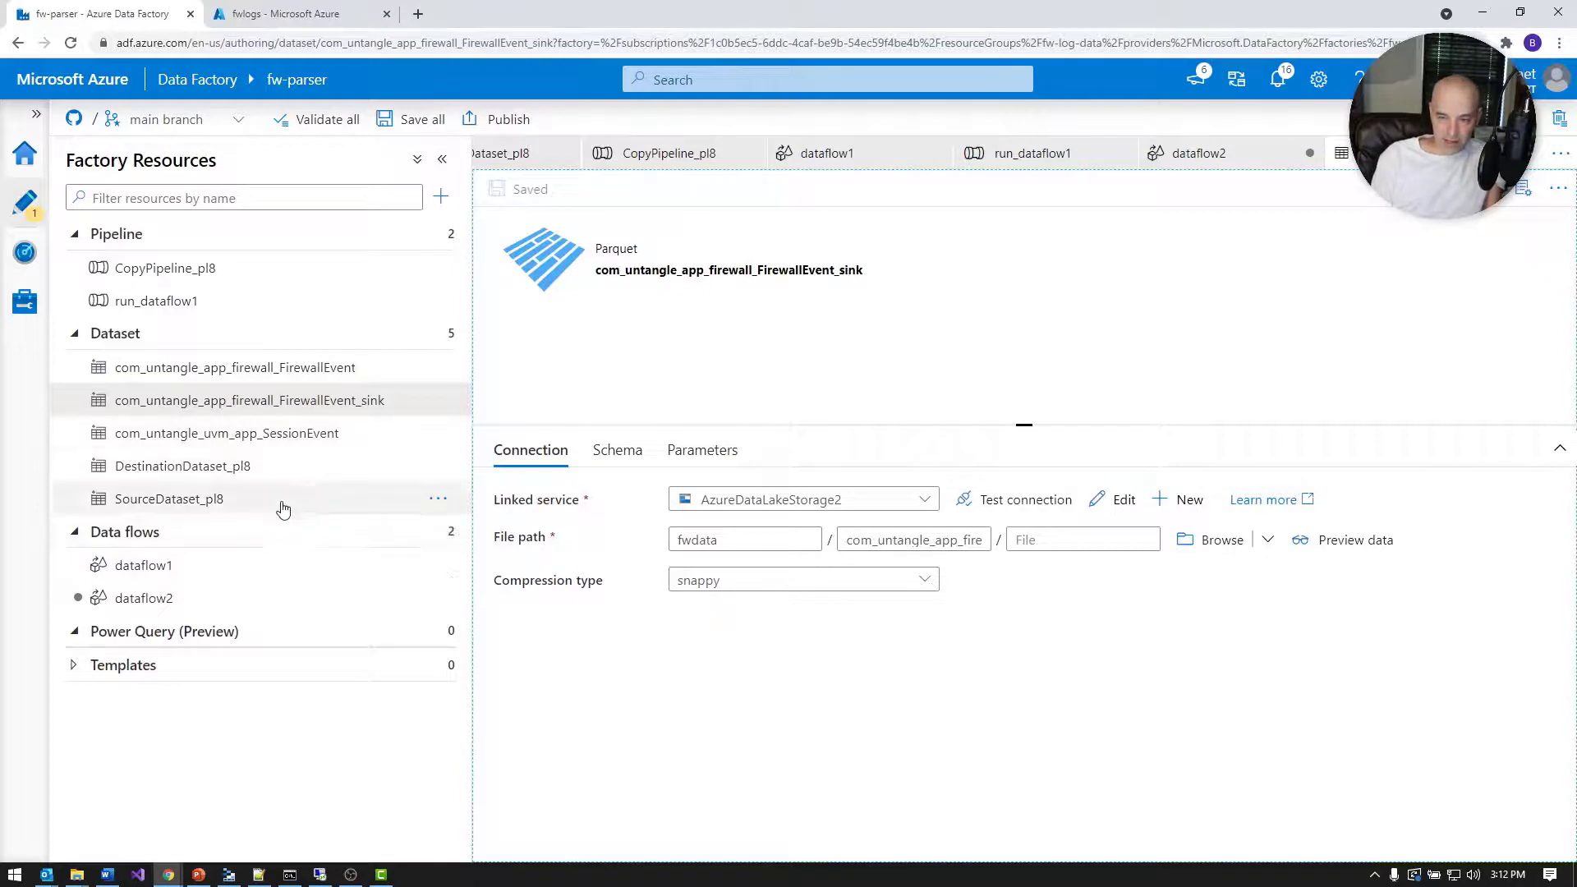
In dataflow1, set the after-completion action of source1's files to Move.
{"action": "left_click", "coordinate": [220, 570]}
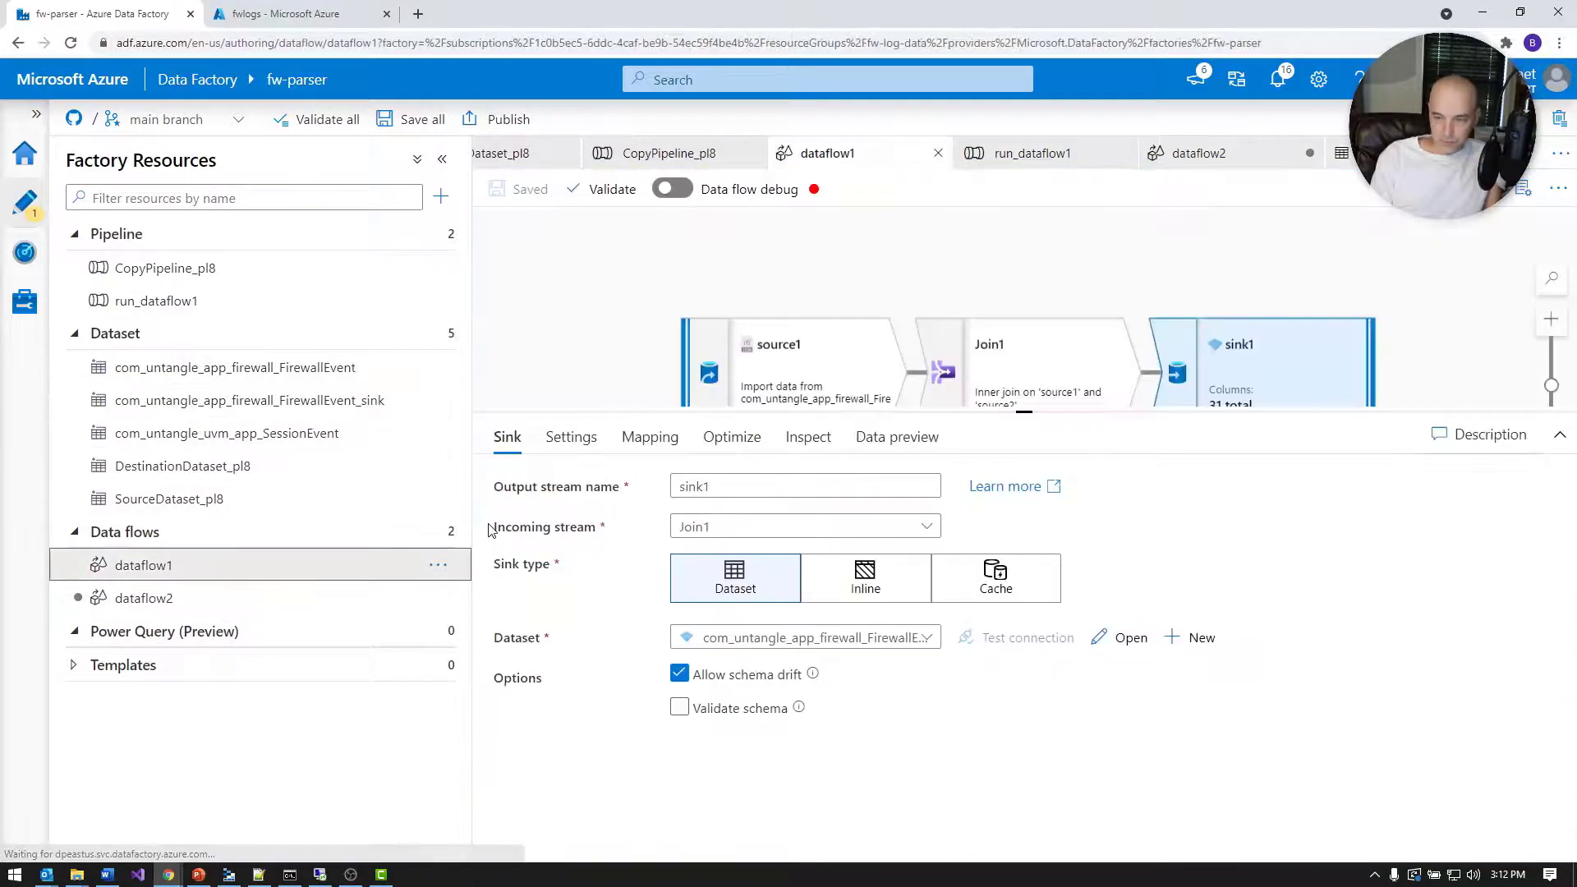
{"action": "left_click", "coordinate": [777, 362]}
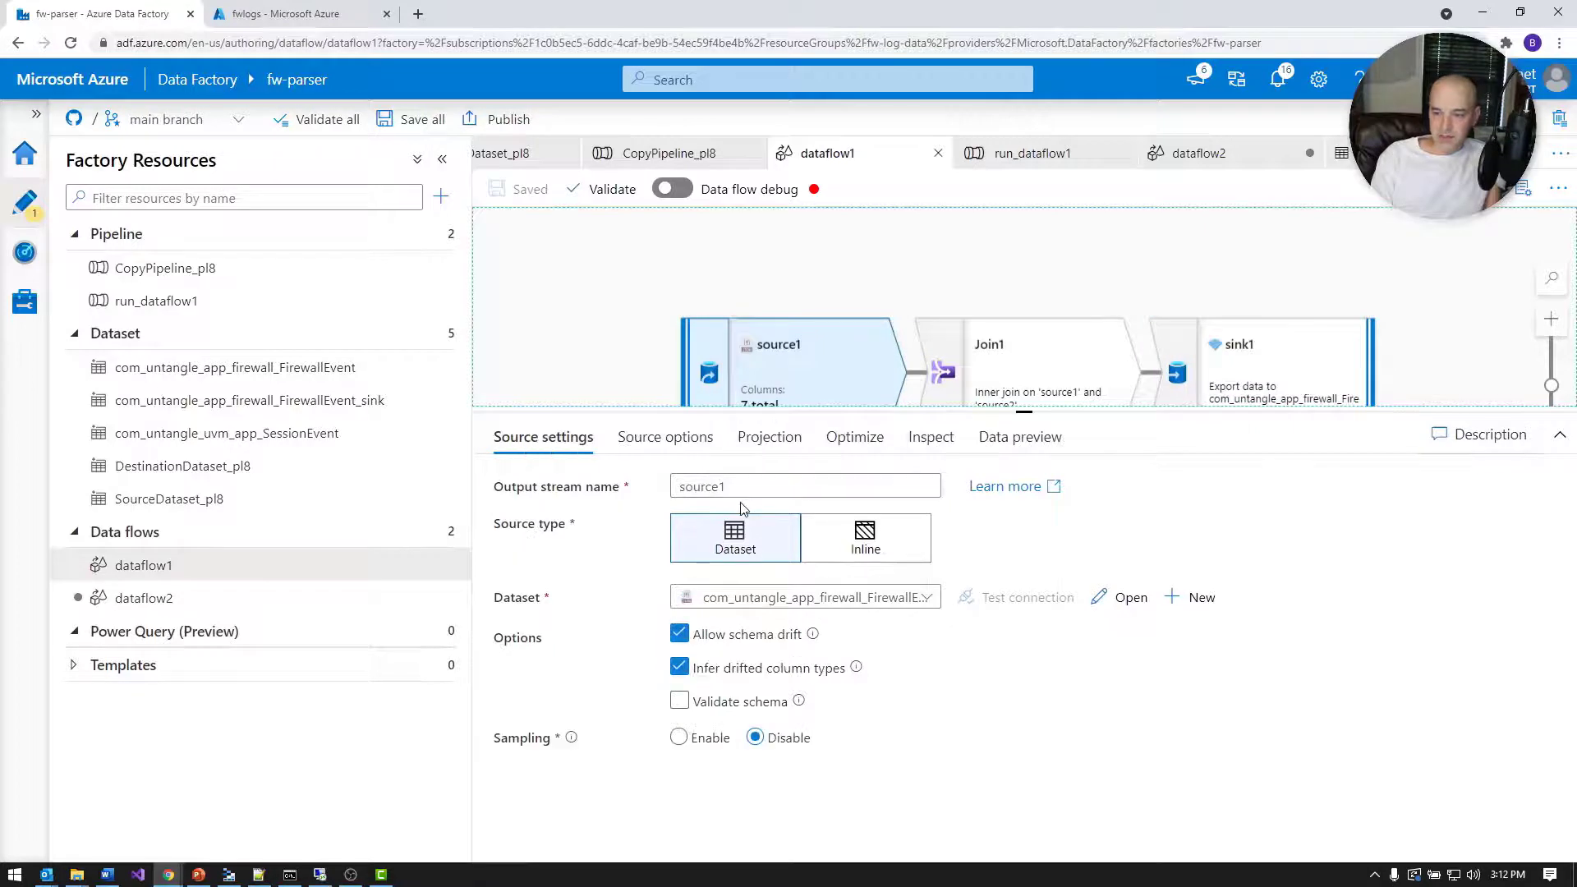
{"action": "left_click", "coordinate": [657, 444]}
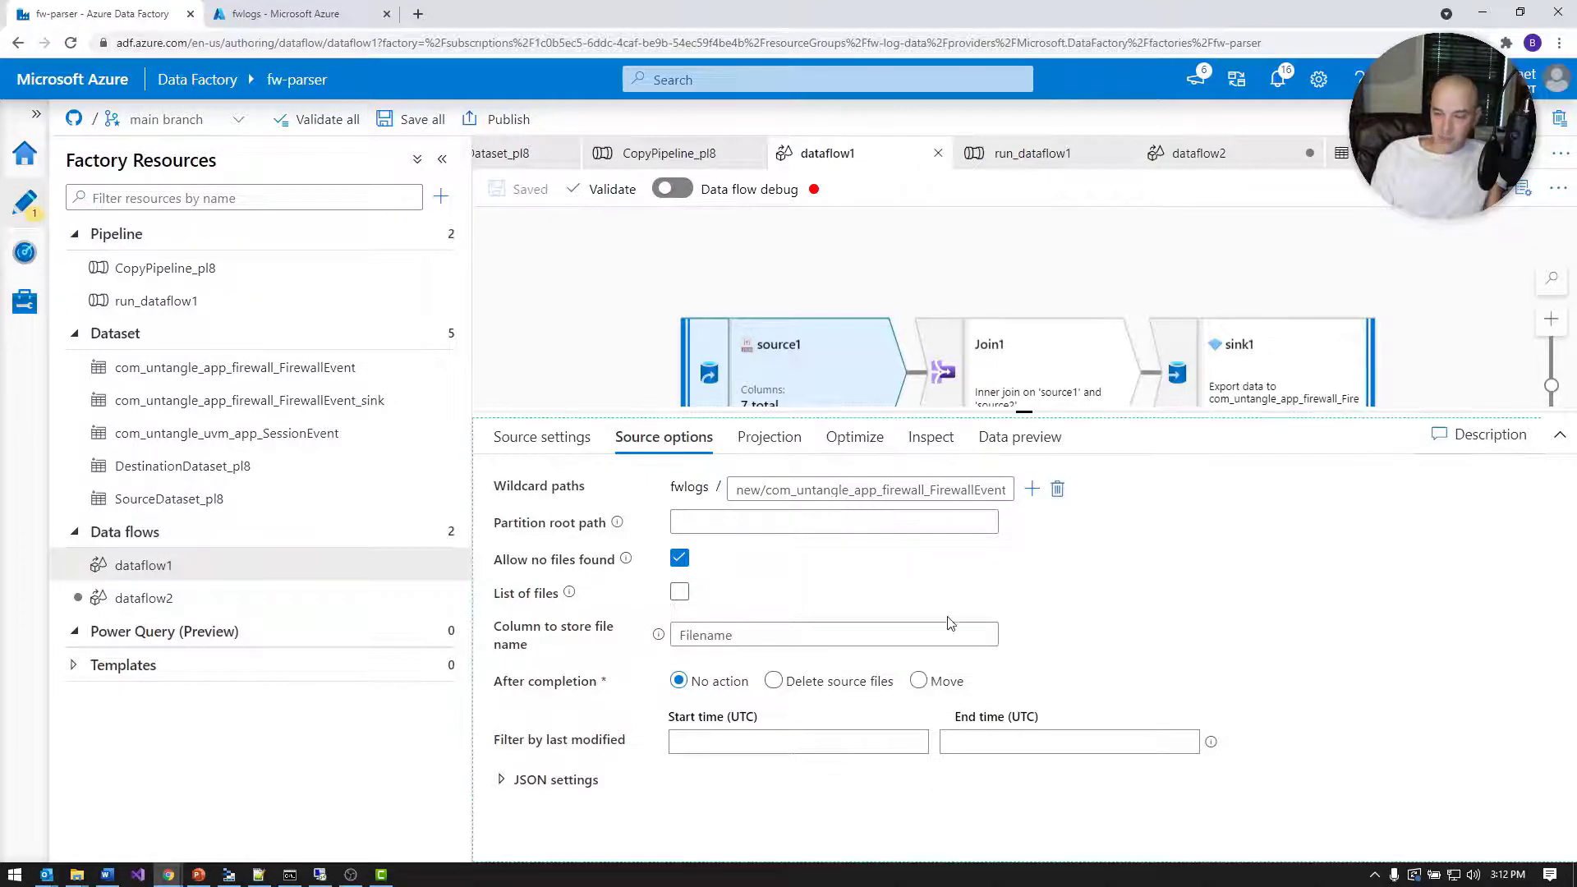
{"action": "left_click", "coordinate": [941, 679]}
{"action": "scroll", "coordinate": [1000, 631], "scroll_direction": "down", "scroll_amount": 1}
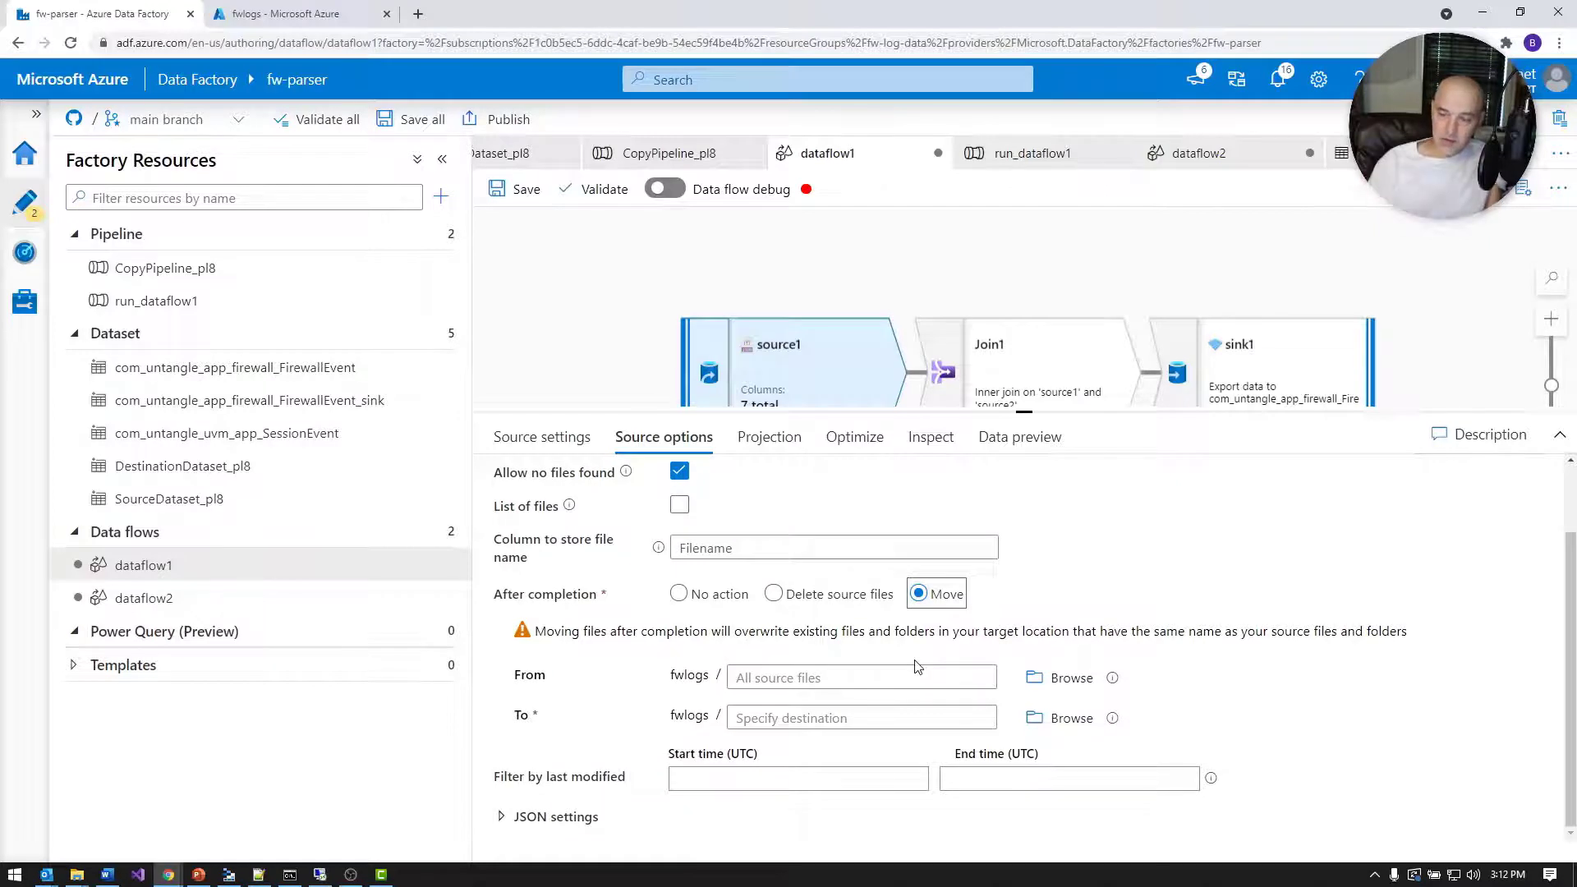
Copy source1's wildcard path new/com_untangle_app_firewall_FirewallEvent/**/log.json into the From path of the move action.
{"action": "scroll", "coordinate": [916, 666], "scroll_direction": "up", "scroll_amount": 1}
{"action": "left_click", "coordinate": [918, 490]}
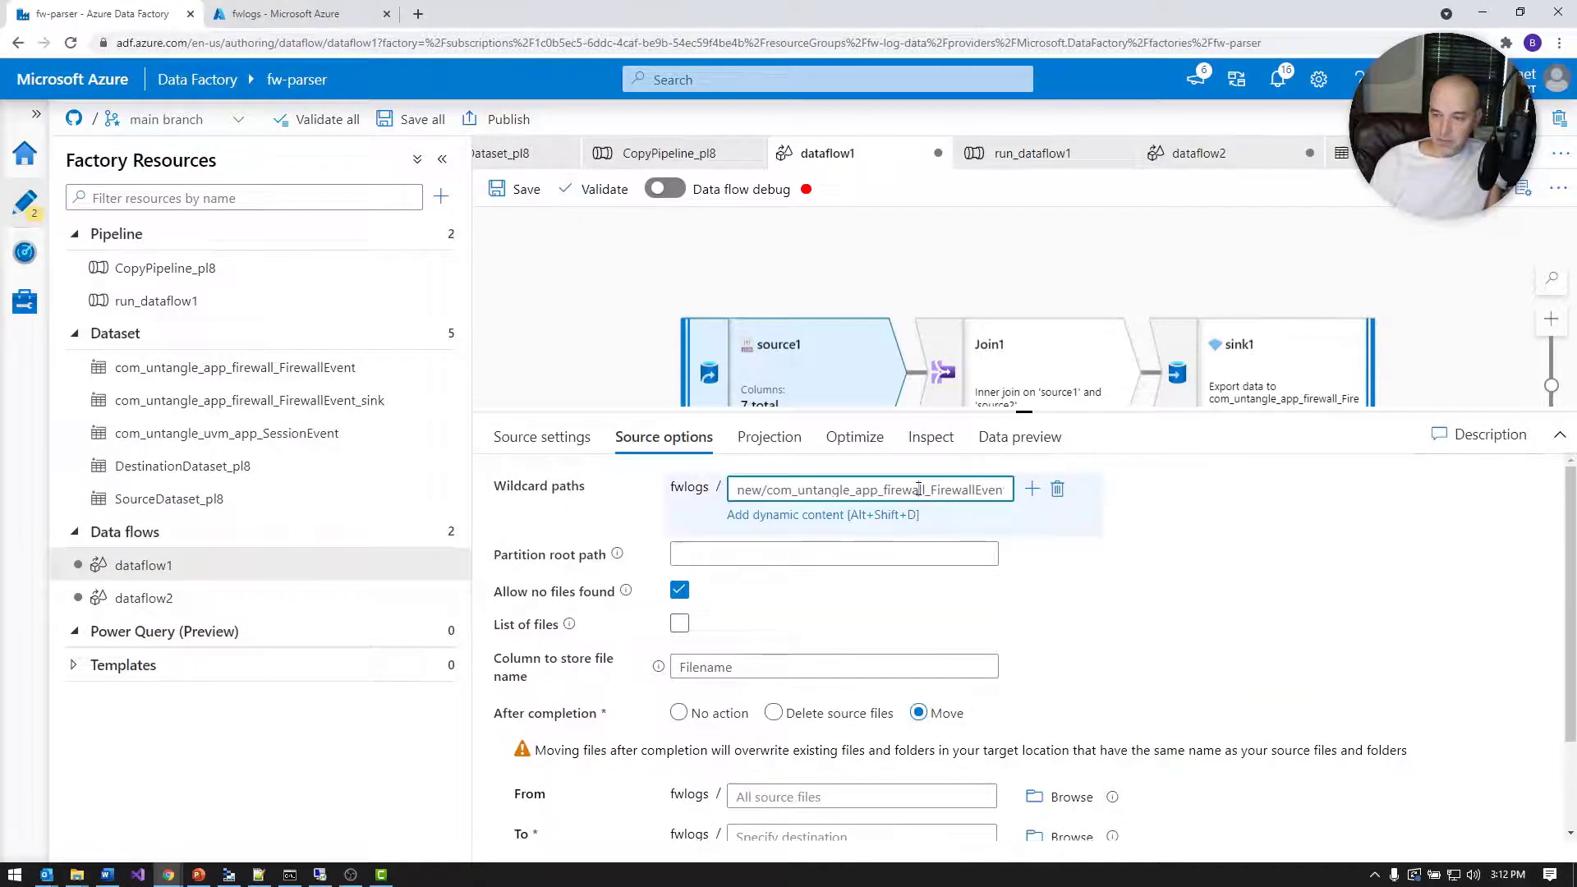
{"action": "key", "text": "ctrl+a"}
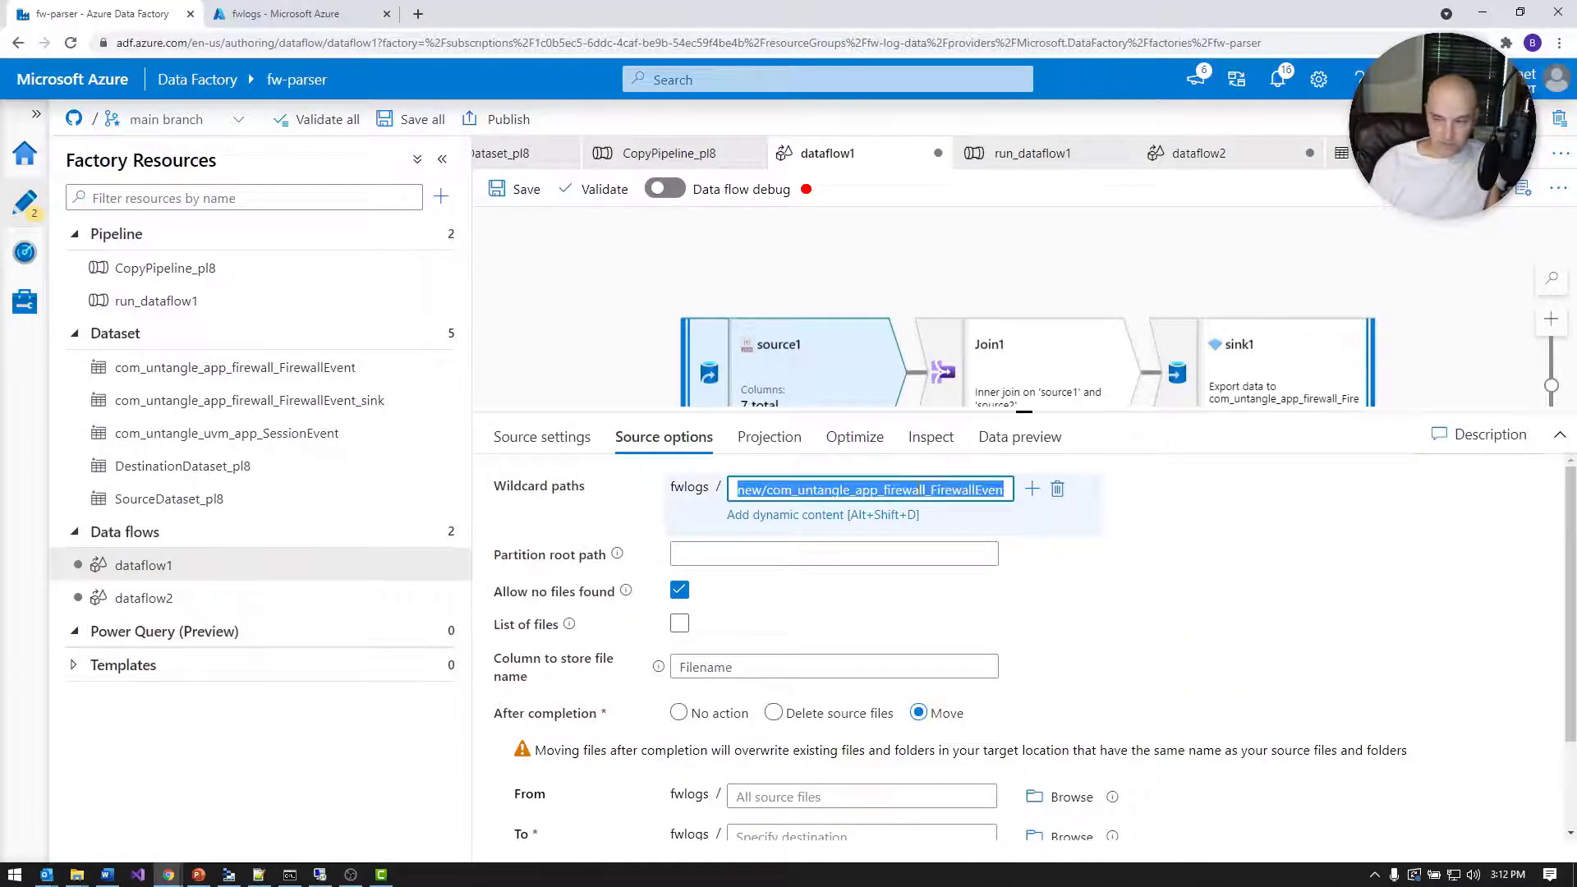
{"action": "left_click", "coordinate": [935, 797]}
{"action": "type", "text": "new/com_untangle_app_firewall_FirewallEvent/**/log.json"}
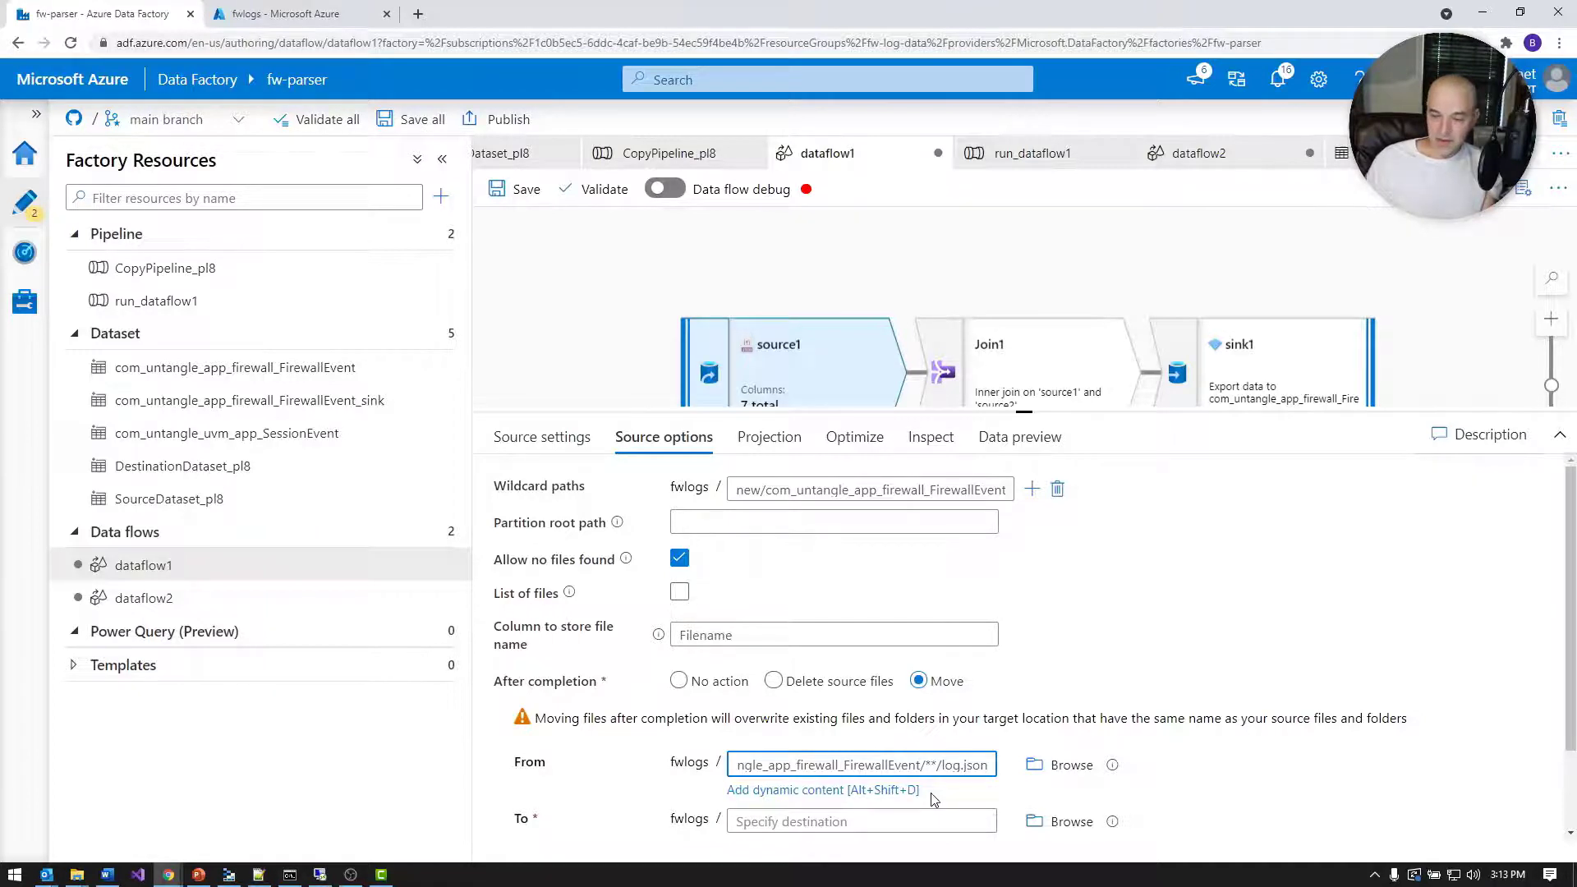
Duplicate the From path into the To destination of source1's move action.
{"action": "scroll", "coordinate": [934, 799], "scroll_direction": "down", "scroll_amount": 1}
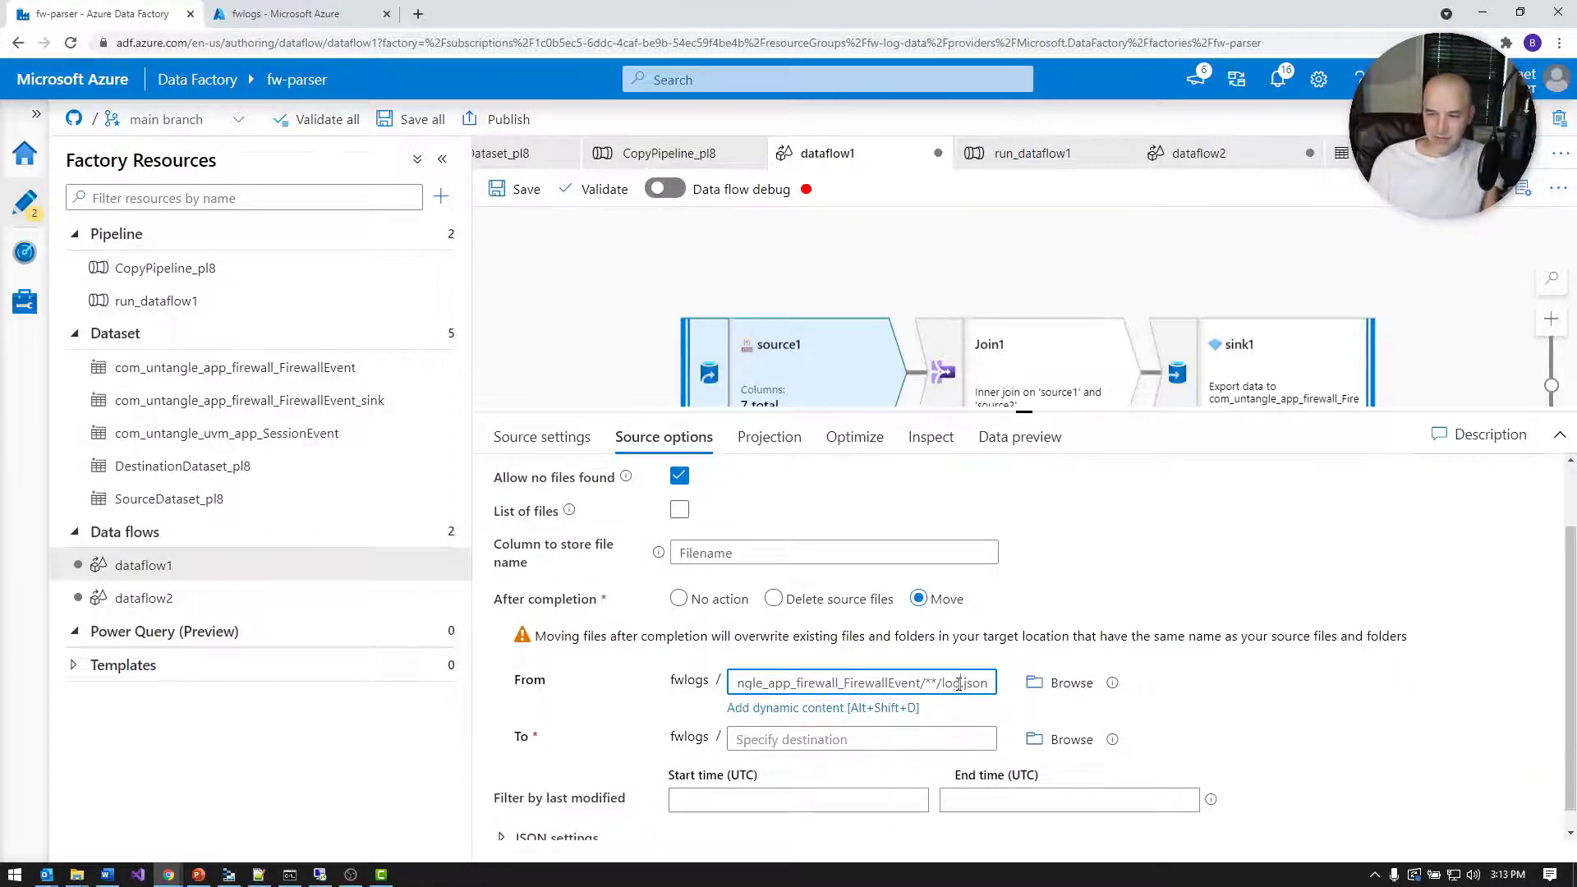
{"action": "key", "text": "ctrl+a"}
{"action": "key", "text": "ctrl+c"}
{"action": "left_click", "coordinate": [946, 741]}
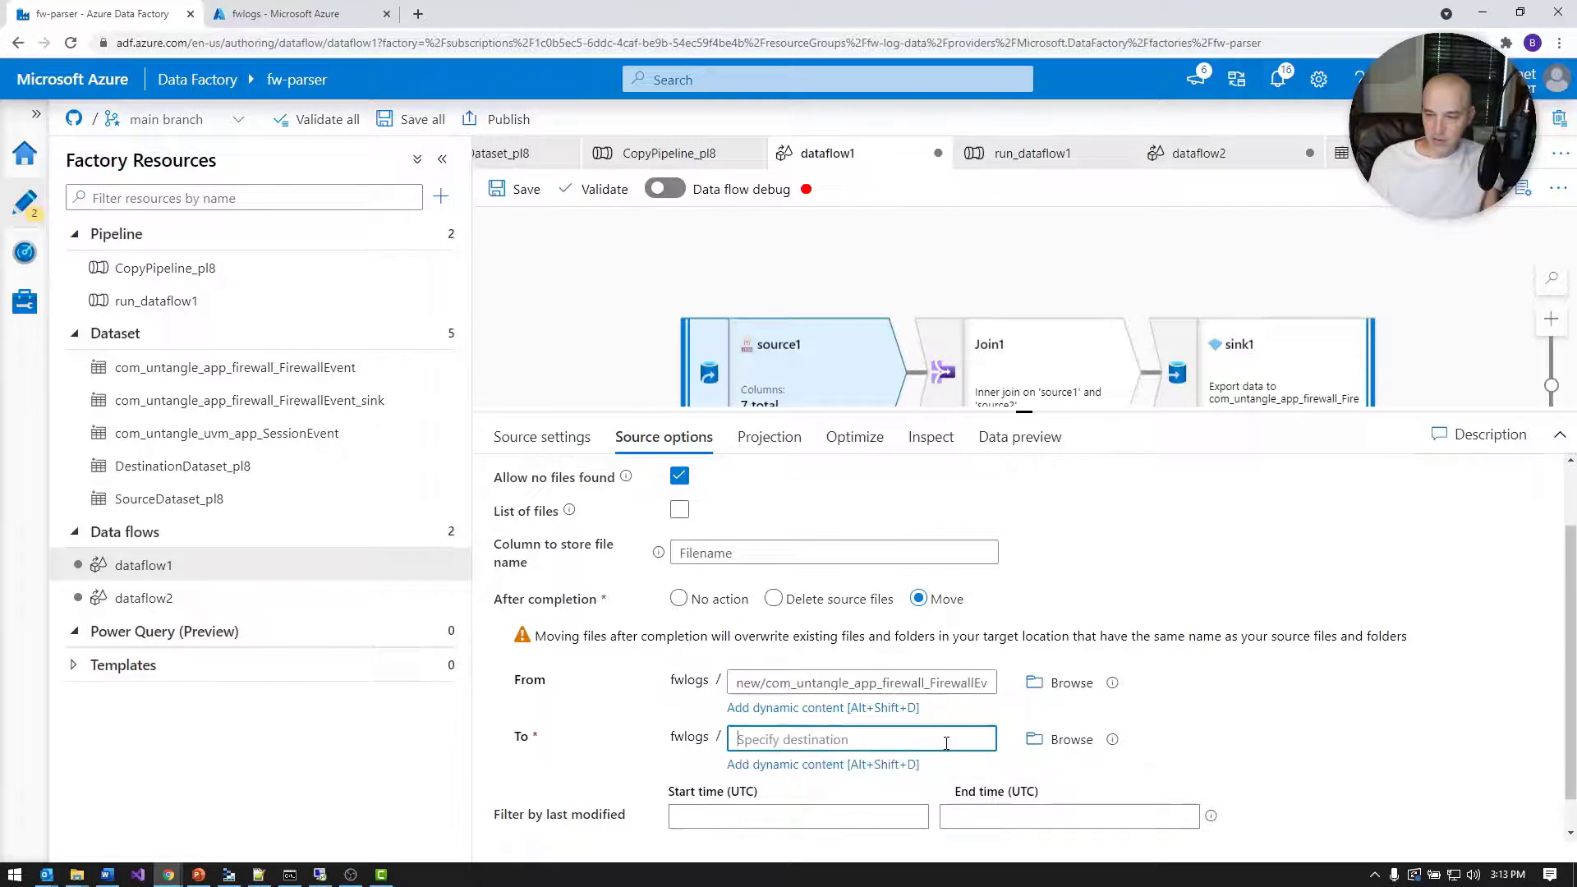
{"action": "key", "text": "ctrl+v"}
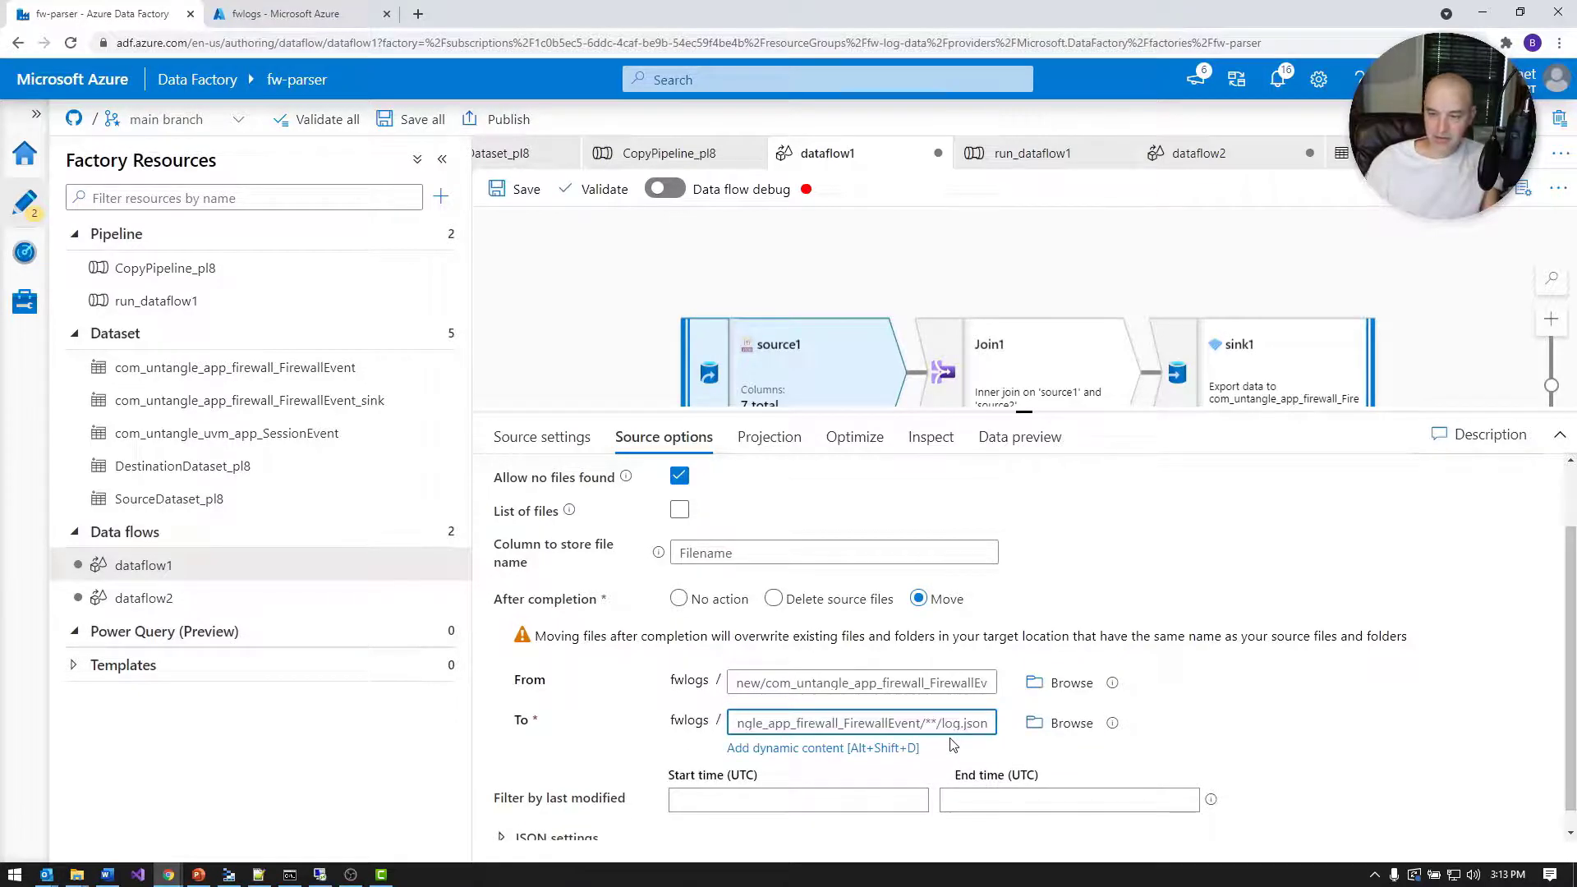
Remove the log.json file name from the end of source1's From path.
{"action": "left_click", "coordinate": [953, 685]}
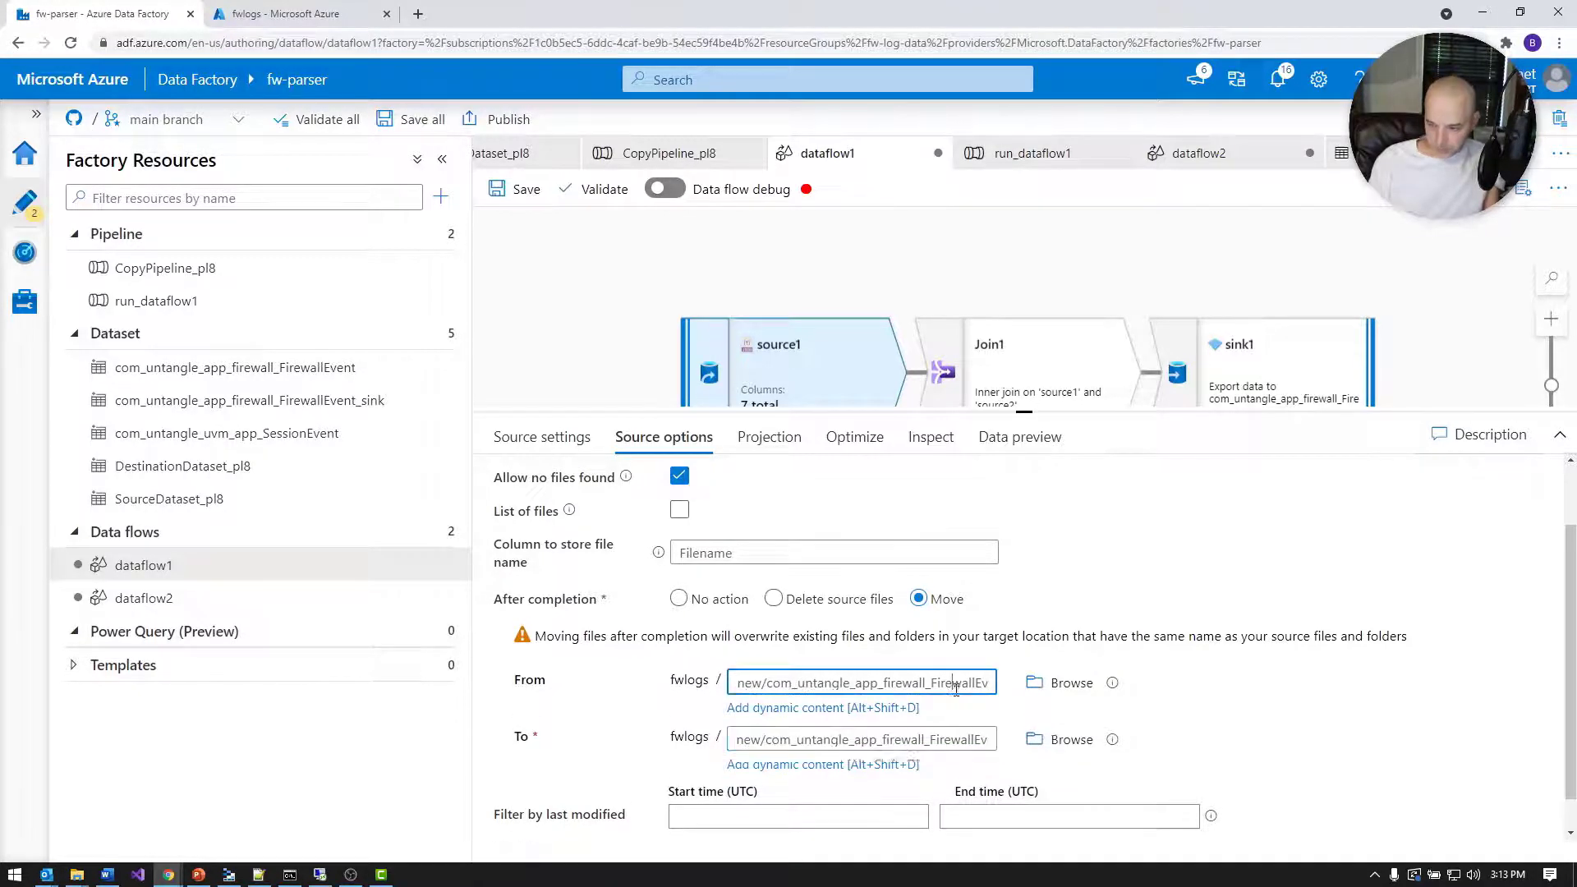
{"action": "key", "text": "End"}
{"action": "key", "text": "shift+Left"}
{"action": "key", "text": "shift+Left"}
{"action": "key", "text": "shift+Left"}
{"action": "key", "text": "shift+Left"}
{"action": "key", "text": "shift+Left"}
{"action": "key", "text": "shift+Left"}
{"action": "key", "text": "shift+Left"}
{"action": "key", "text": "shift+Left"}
{"action": "key", "text": "shift+Left"}
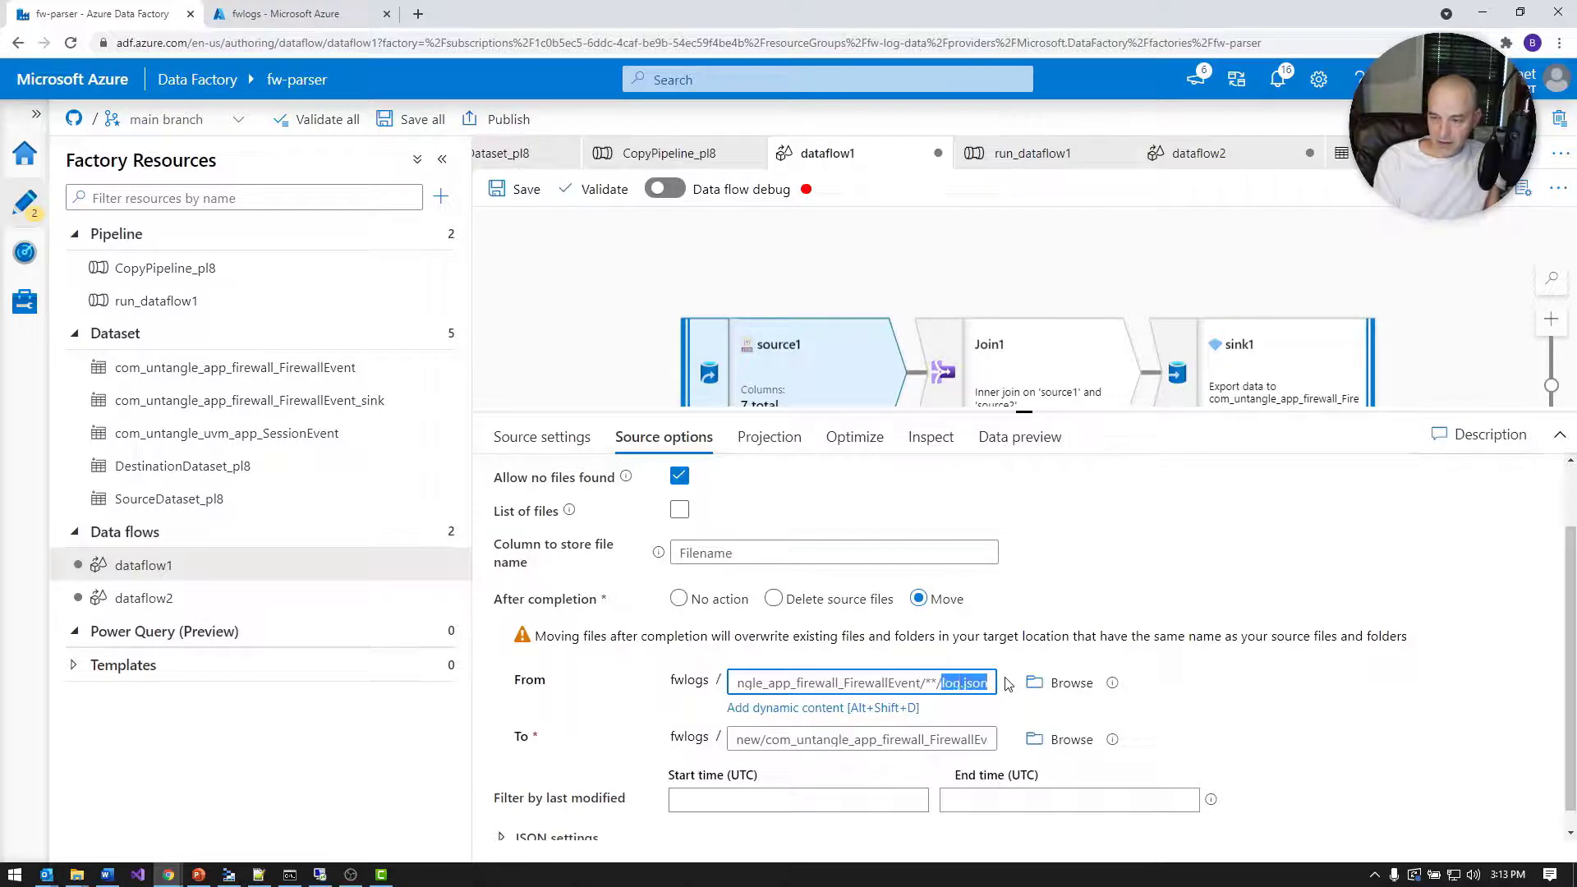
{"action": "key", "text": "BackSpace"}
{"action": "key", "text": "BackSpace"}
{"action": "key", "text": "BackSpace"}
{"action": "left_click", "coordinate": [1009, 685]}
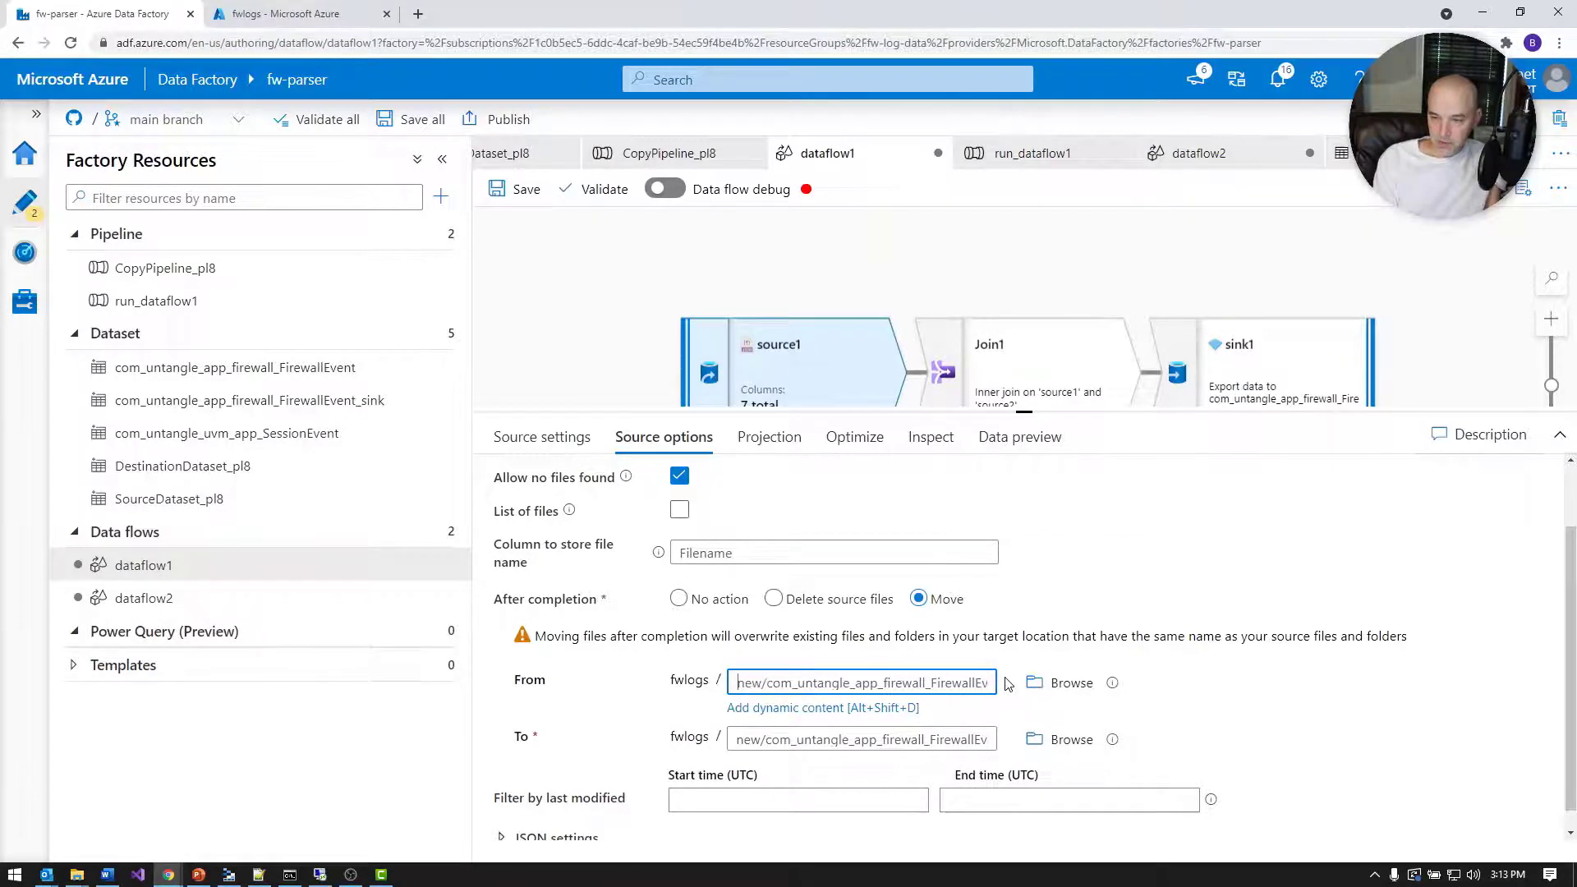
Replace the new folder with archive at the start of the To path and compare it with the From path.
{"action": "left_click", "coordinate": [760, 738]}
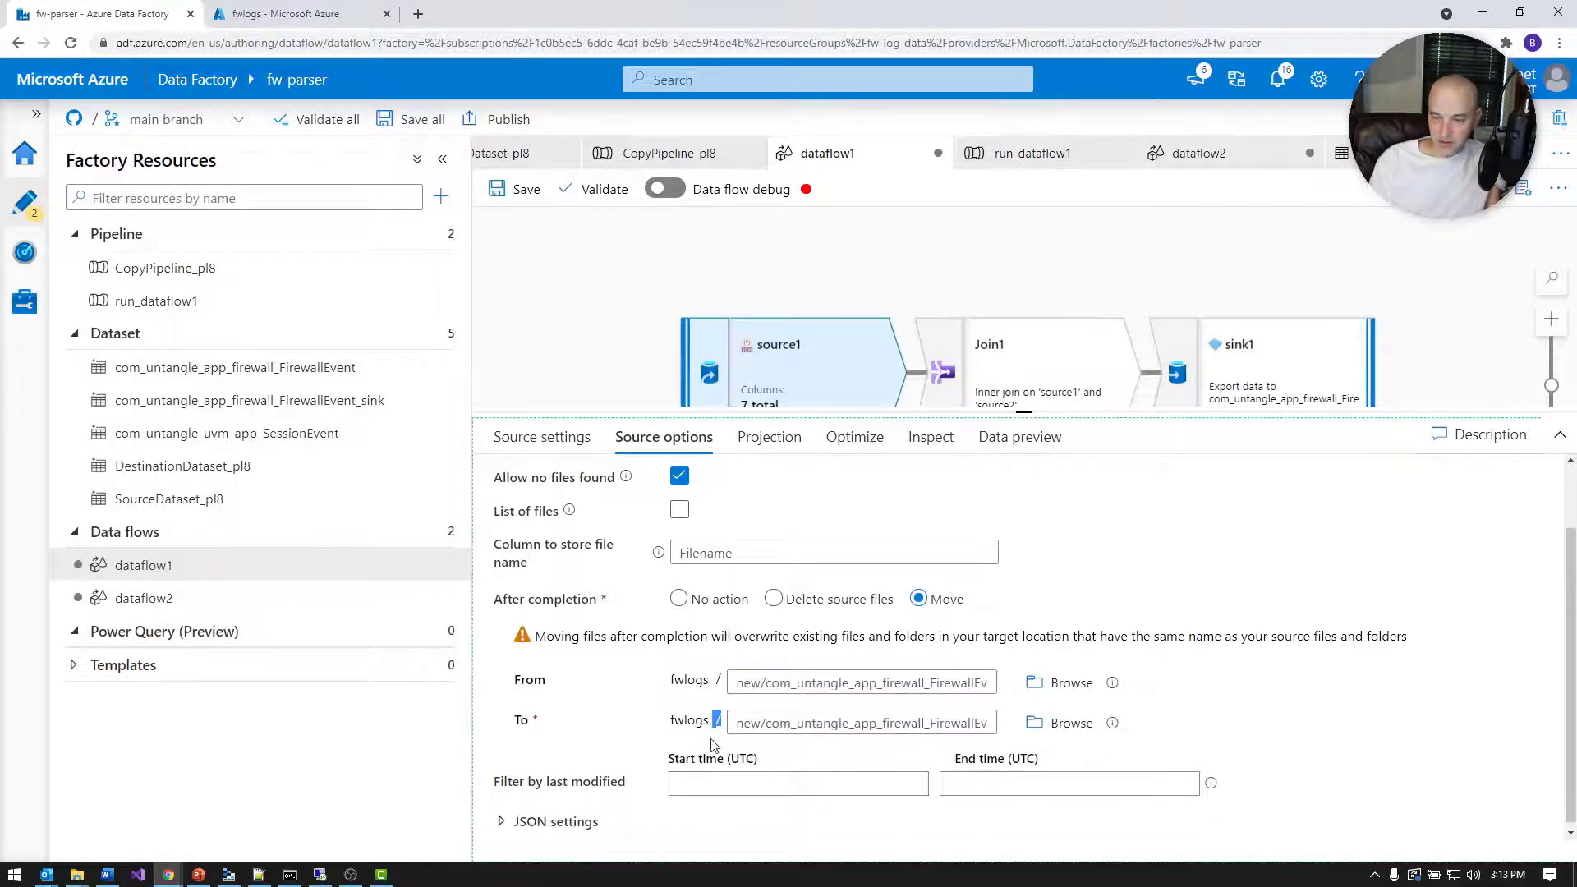
{"action": "double_click", "coordinate": [750, 723]}
{"action": "type", "text": "archi"}
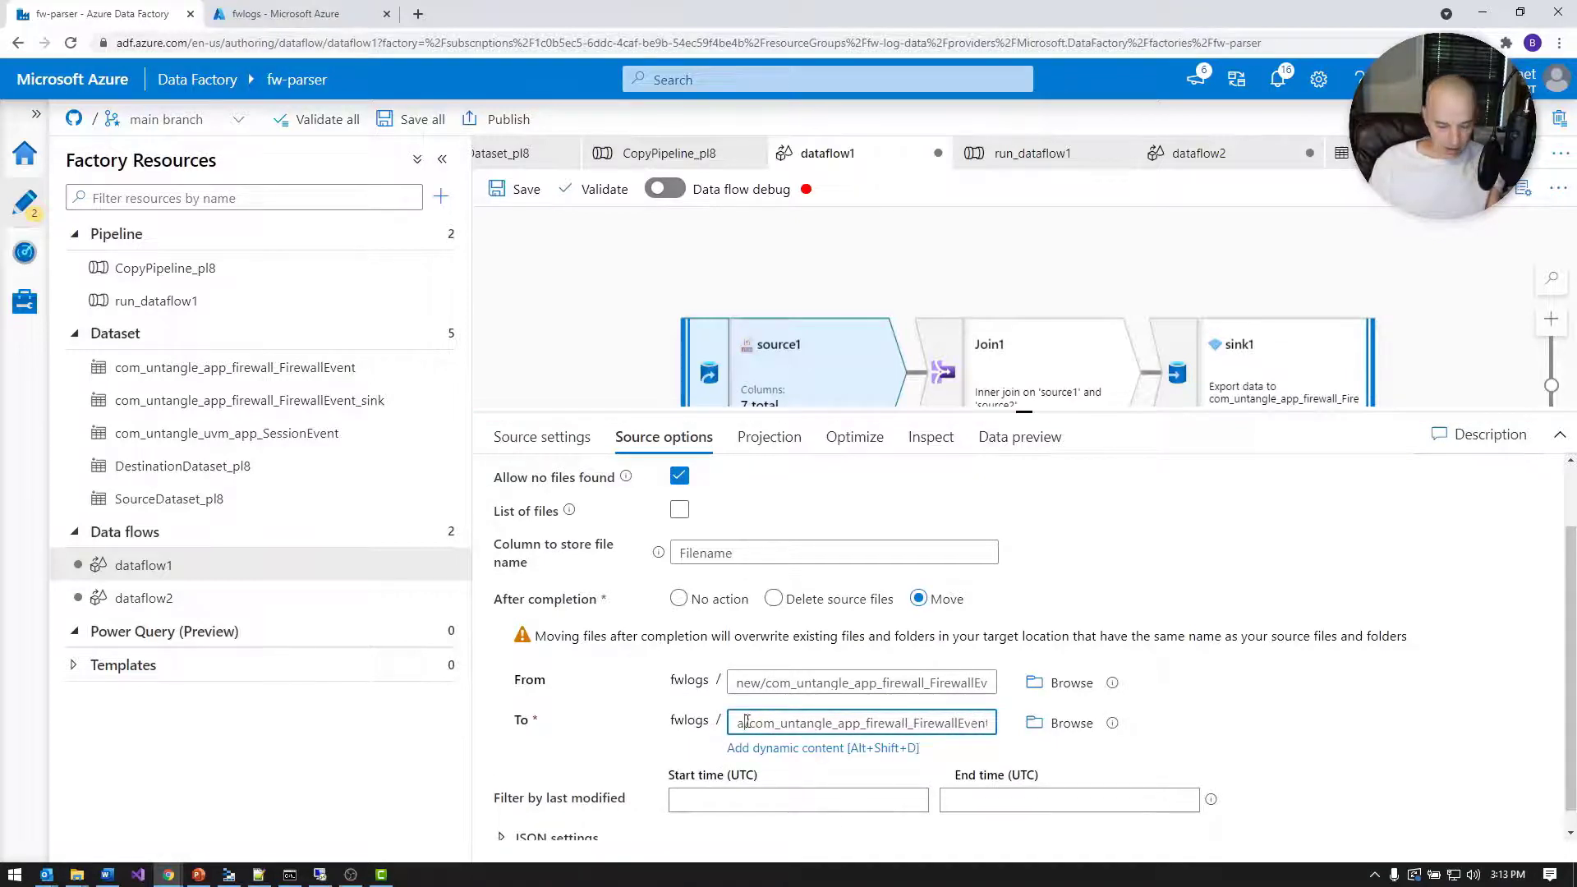
{"action": "type", "text": "ve/"}
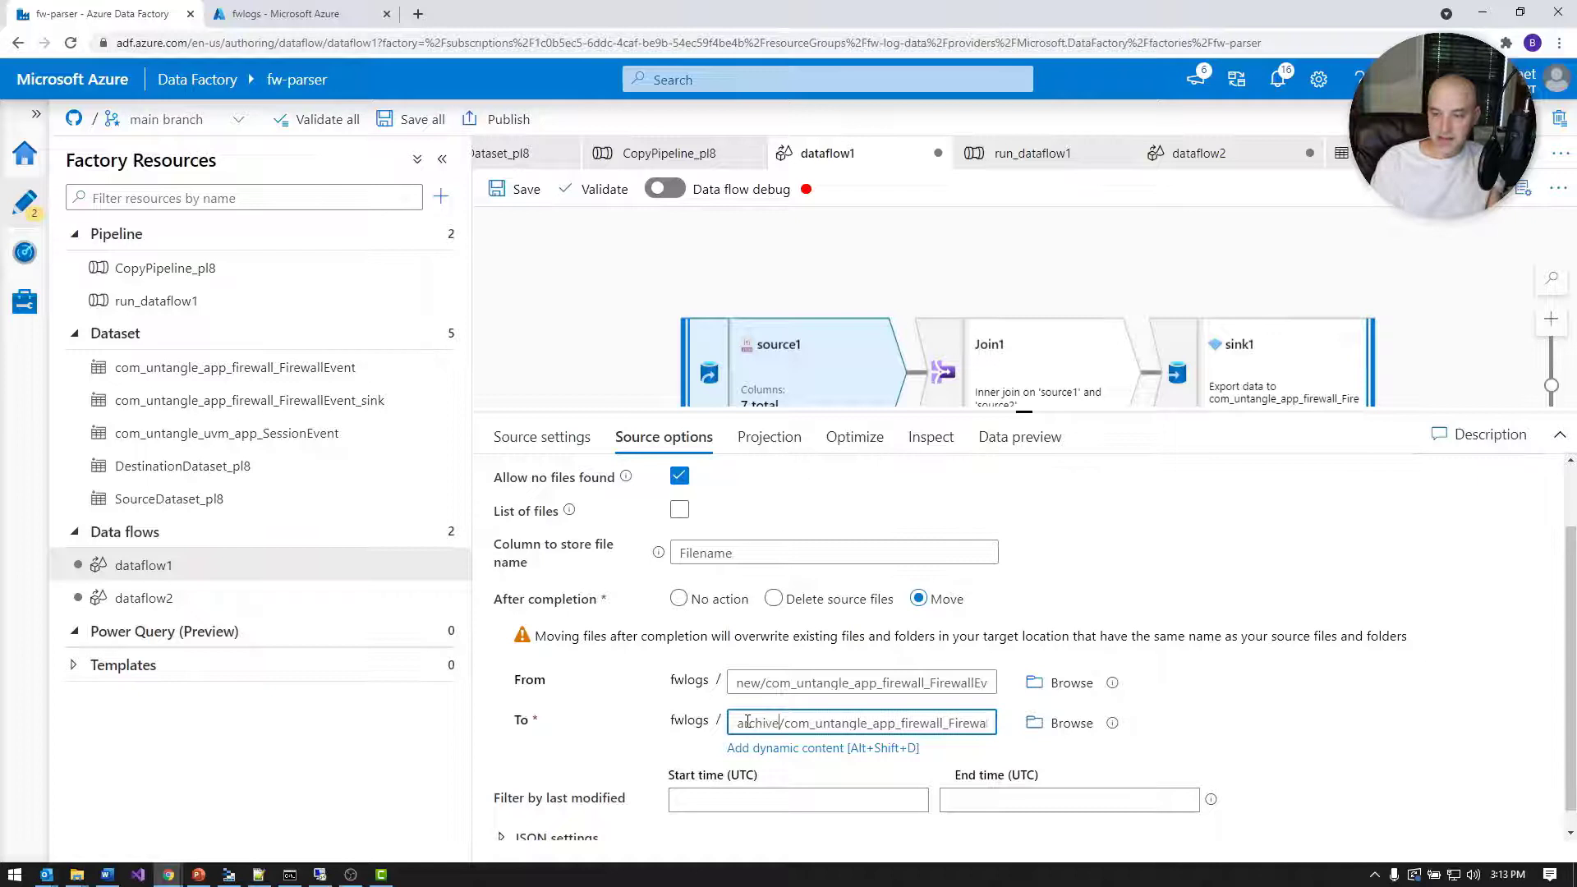
{"action": "left_click", "coordinate": [864, 708]}
{"action": "left_click", "coordinate": [743, 683]}
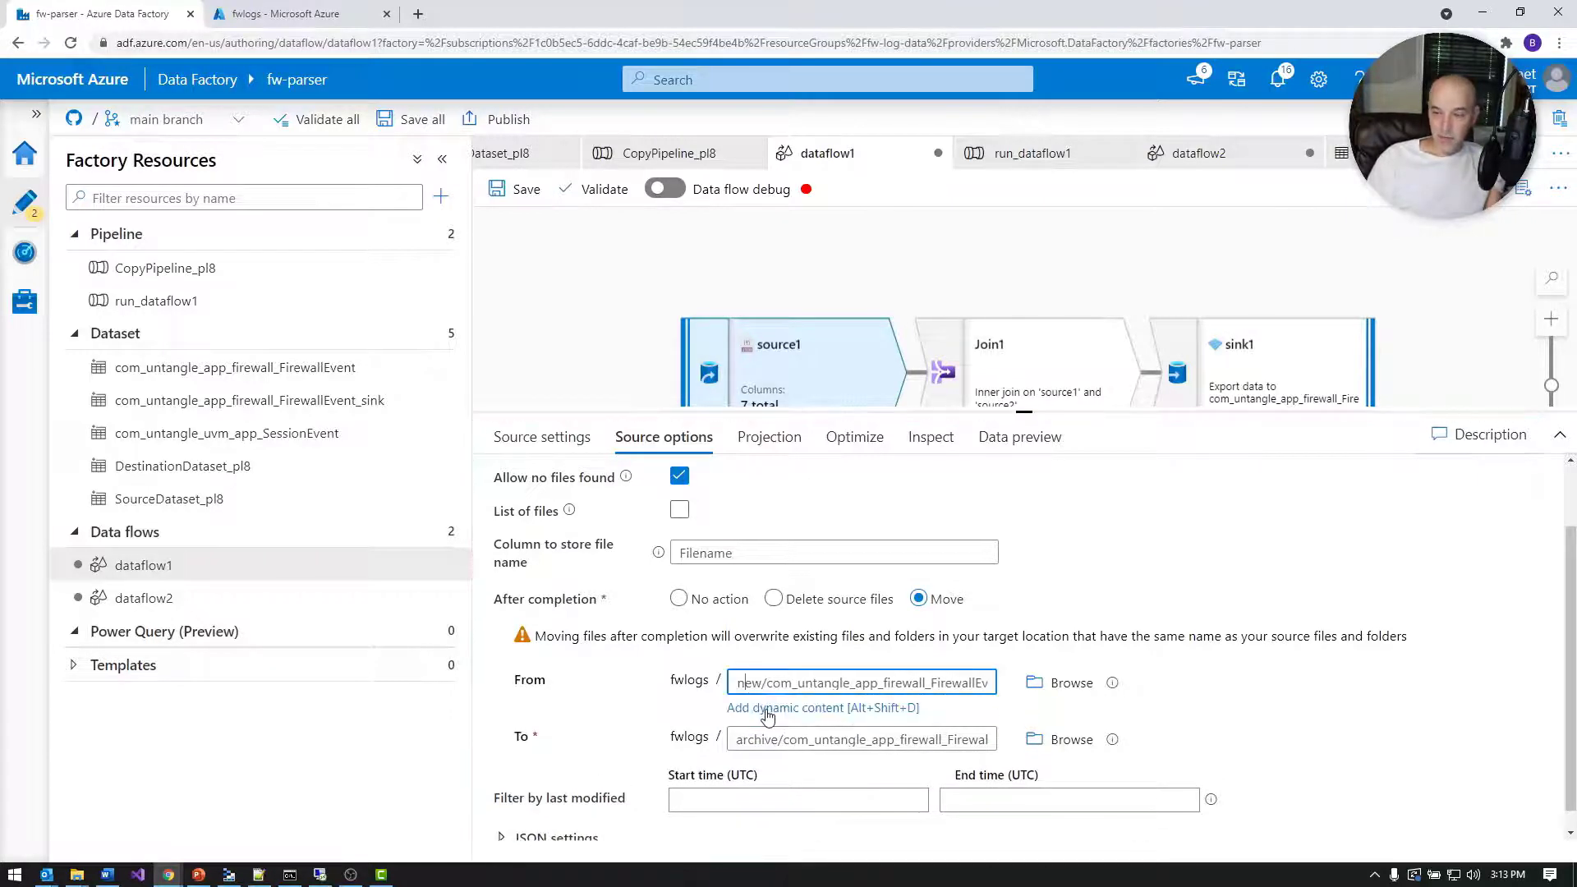
{"action": "left_click", "coordinate": [790, 739]}
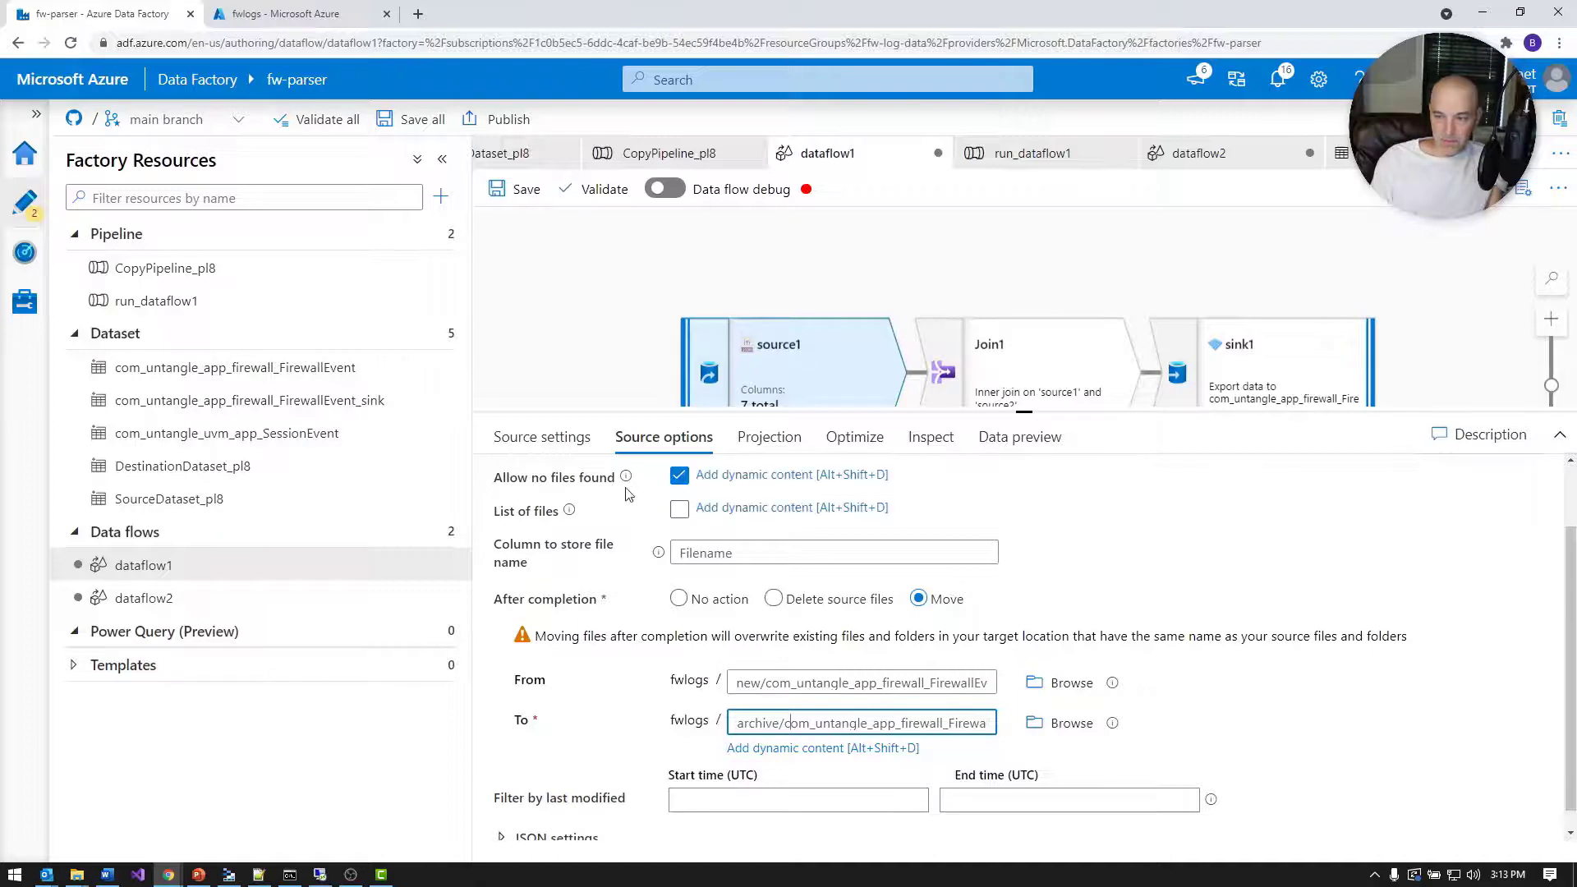
Set the after-completion action in source2's source options to Move.
{"action": "scroll", "coordinate": [804, 328], "scroll_direction": "down", "scroll_amount": 3}
{"action": "left_click", "coordinate": [804, 330]}
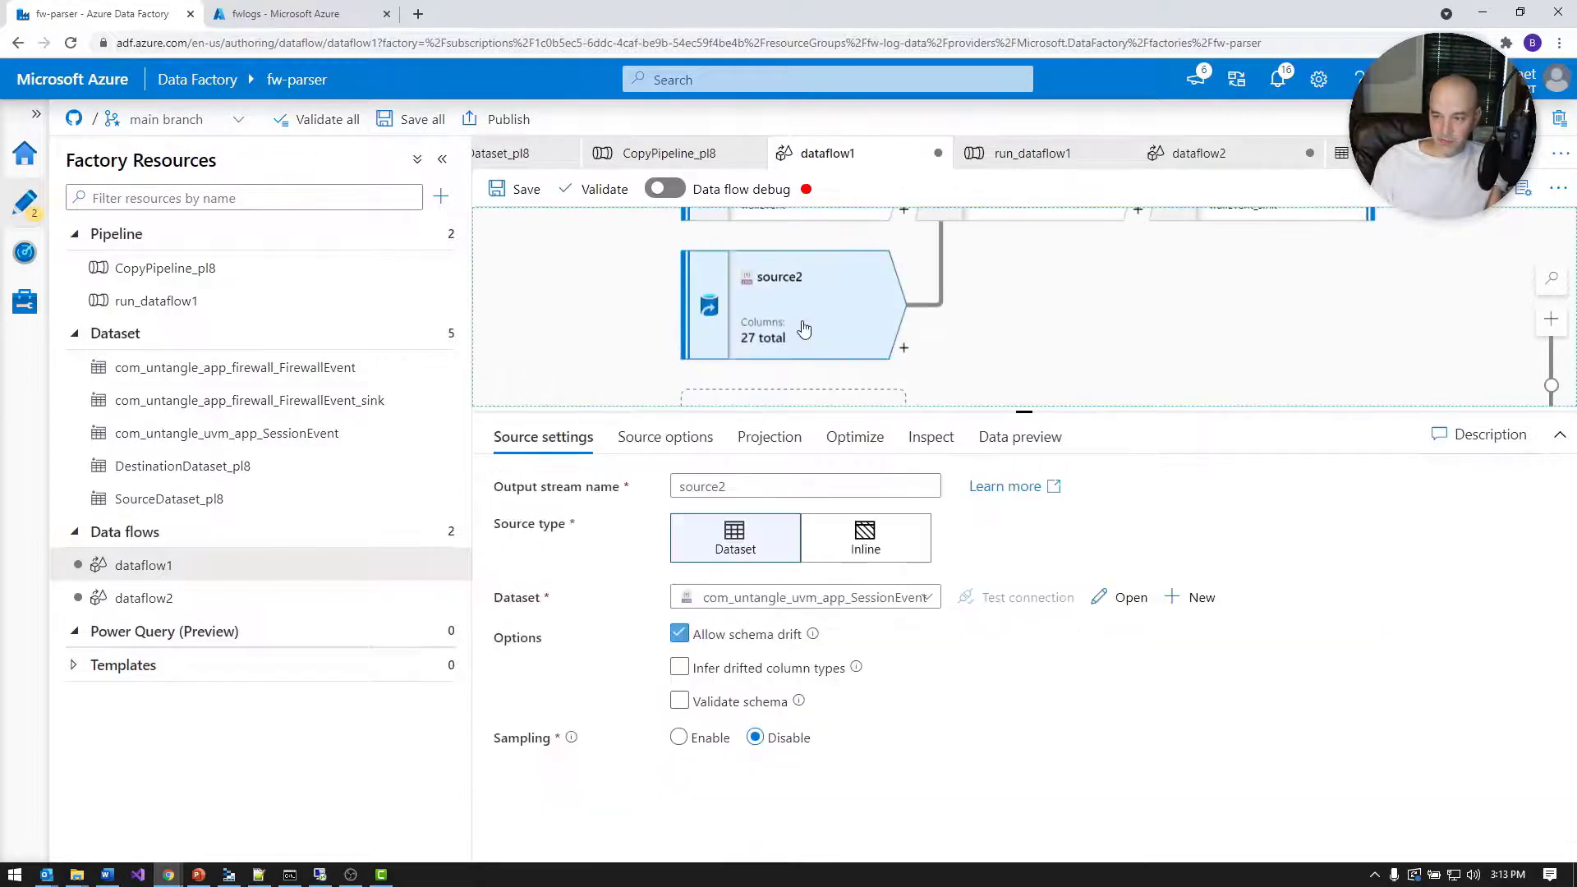
{"action": "left_click", "coordinate": [664, 437]}
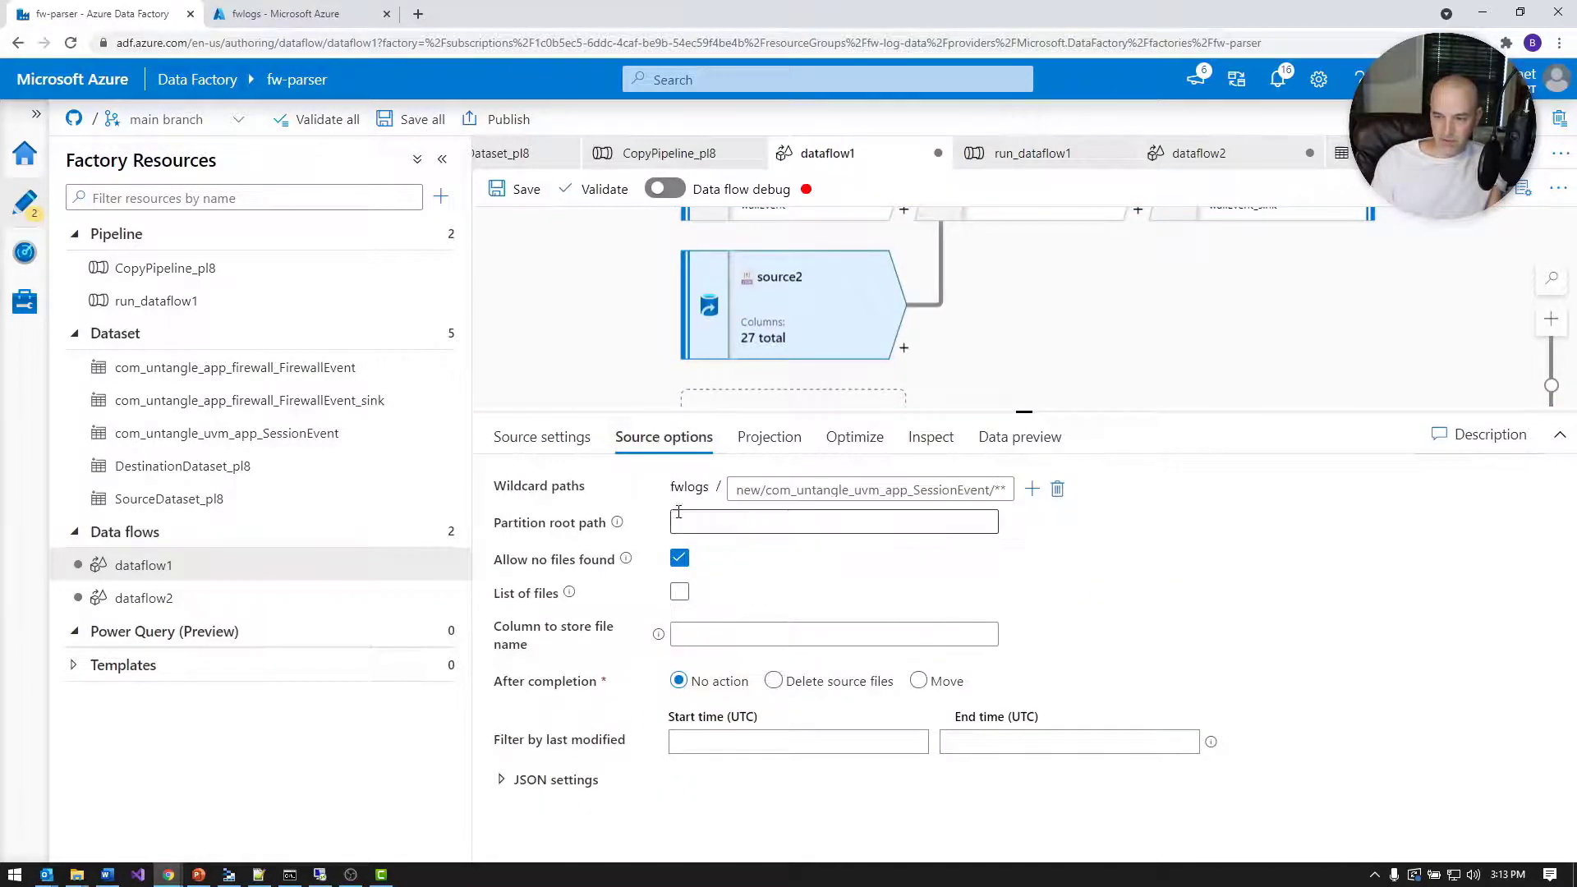
{"action": "left_click", "coordinate": [916, 681]}
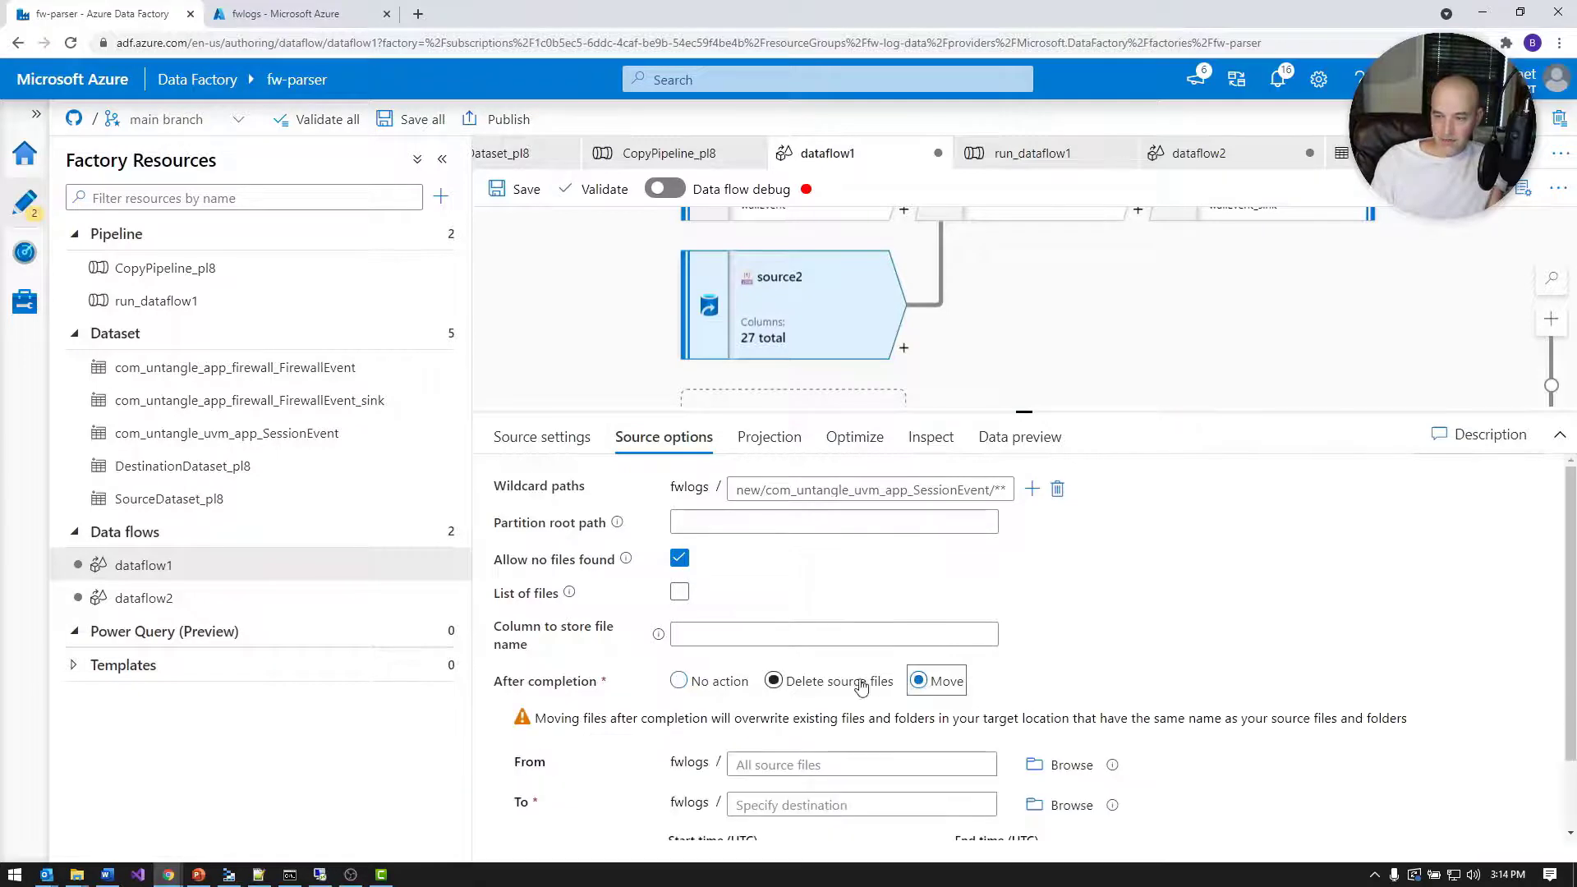
{"action": "left_click", "coordinate": [834, 765]}
{"action": "scroll", "coordinate": [986, 285], "scroll_direction": "up", "scroll_amount": 3}
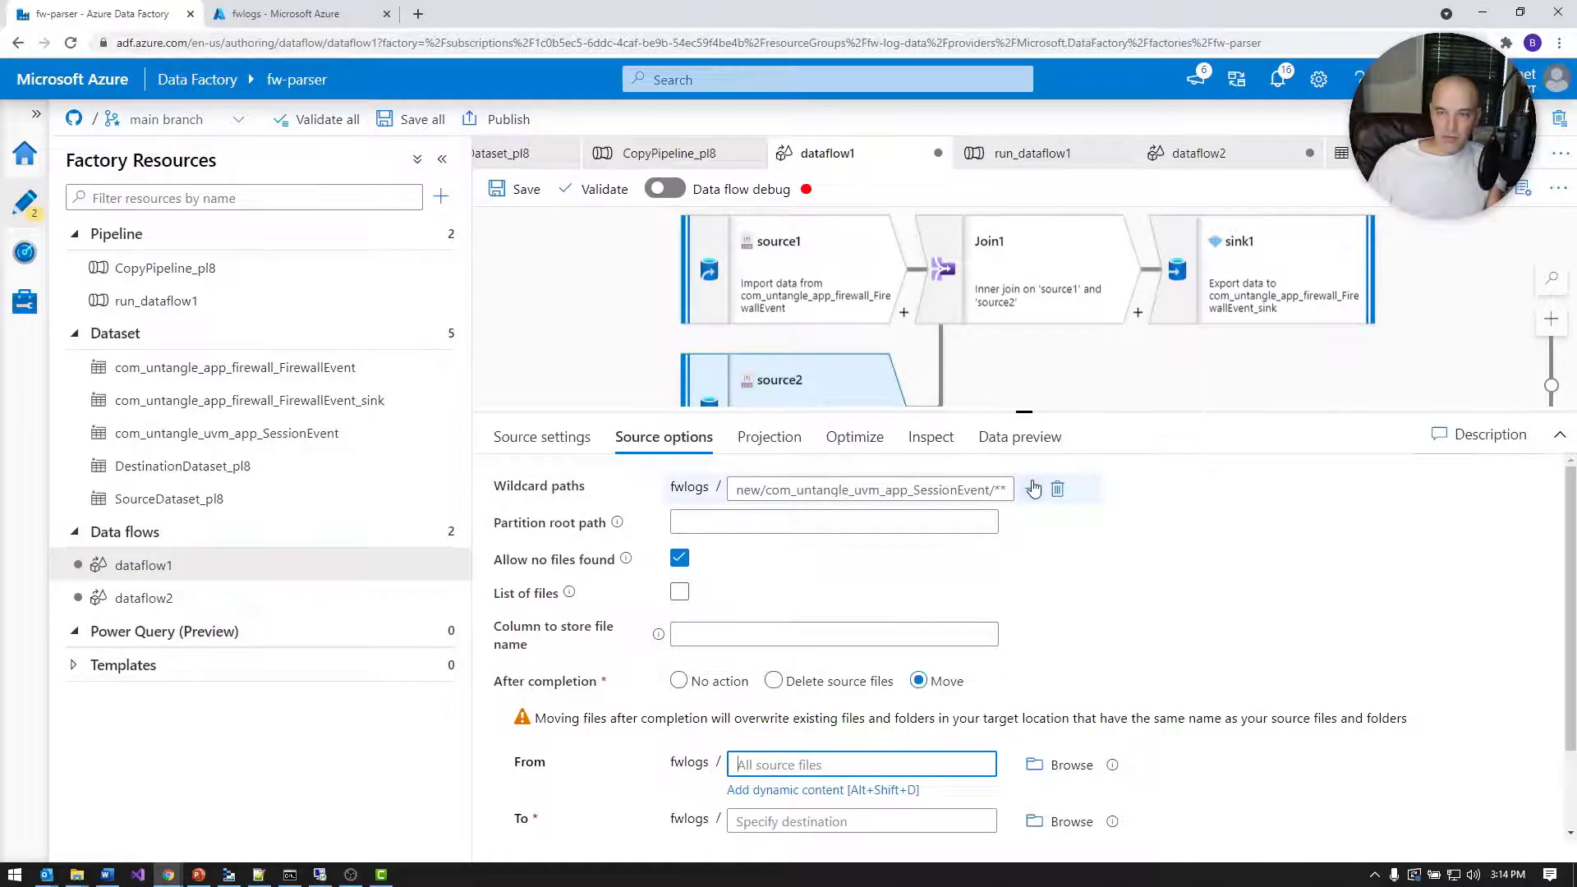
Switch to the Azure portal and examine the Parquet output files in the fwdata container's com_untangle_app_firewall_FirewallEvent folder.
{"action": "left_click", "coordinate": [298, 16]}
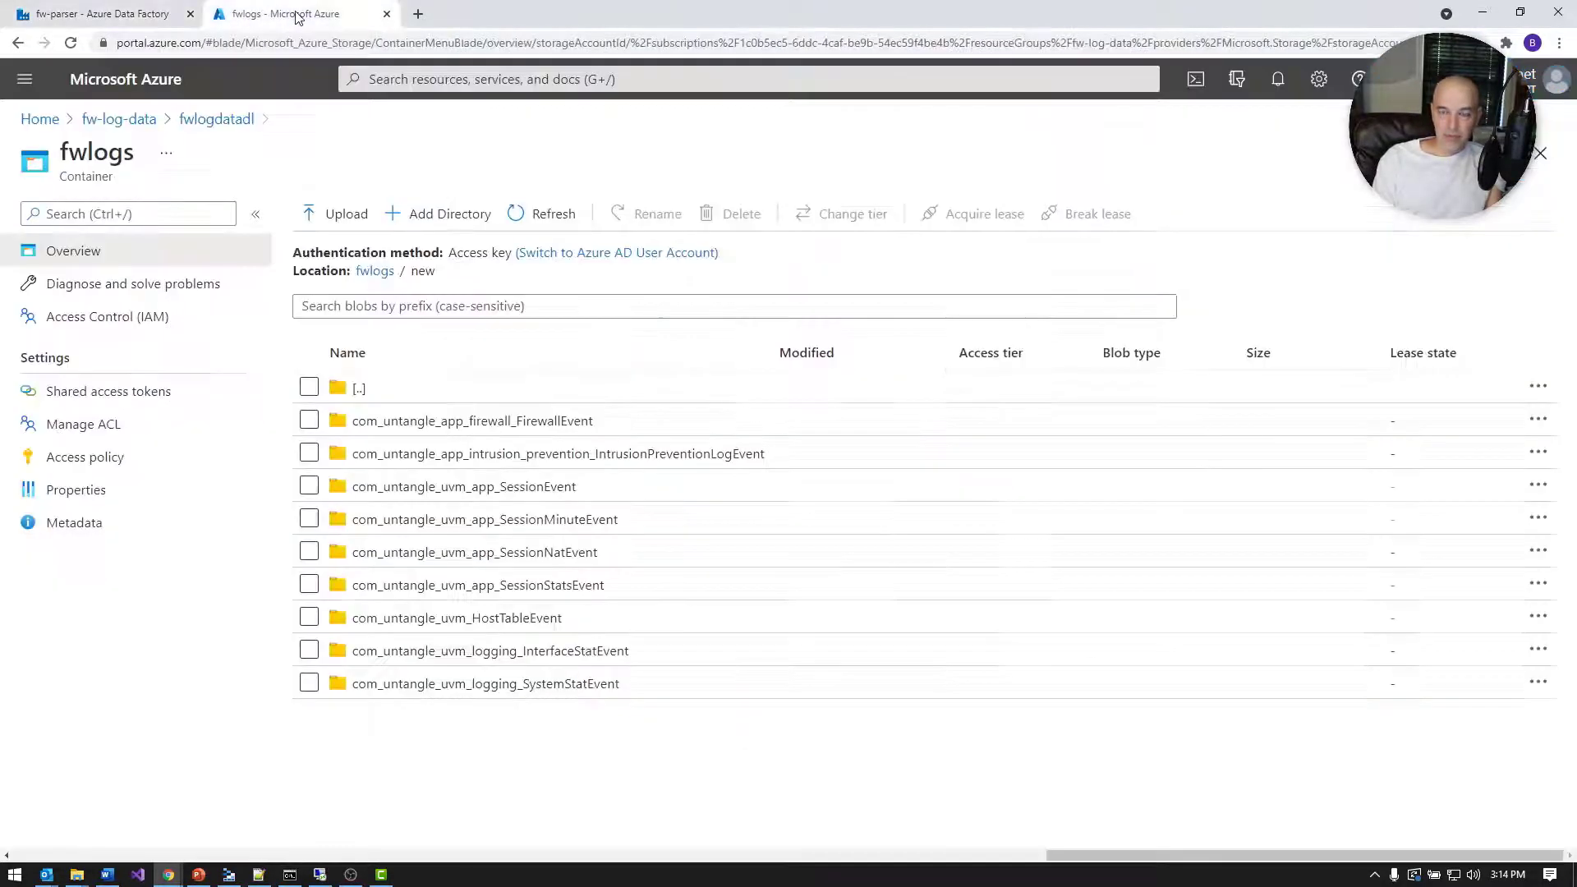
{"action": "left_click", "coordinate": [222, 121]}
{"action": "left_click", "coordinate": [349, 335]}
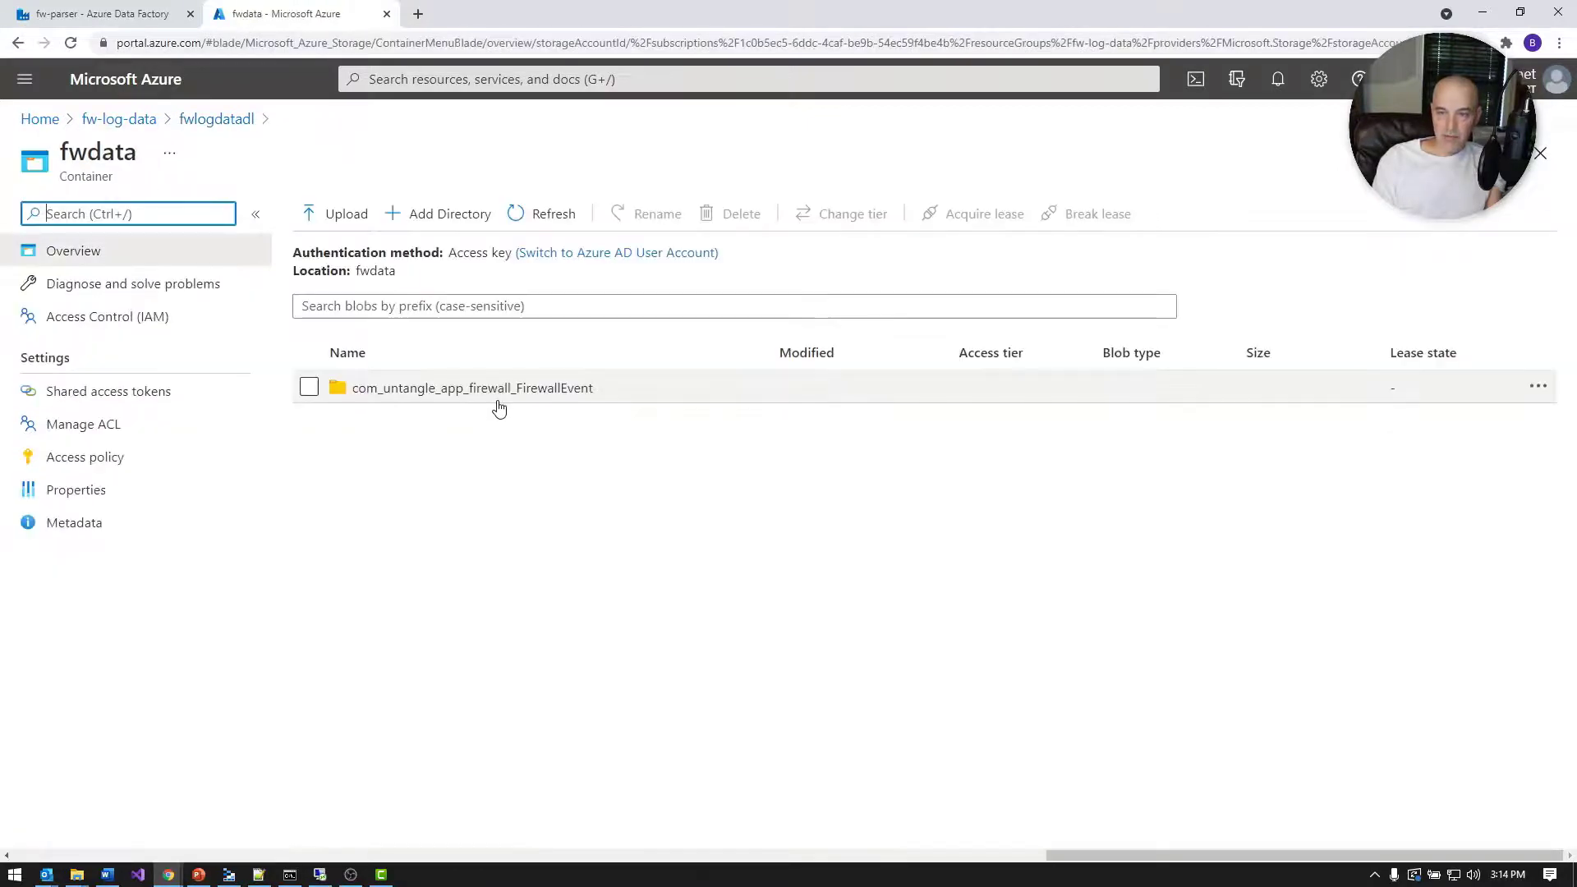
{"action": "left_click", "coordinate": [448, 387]}
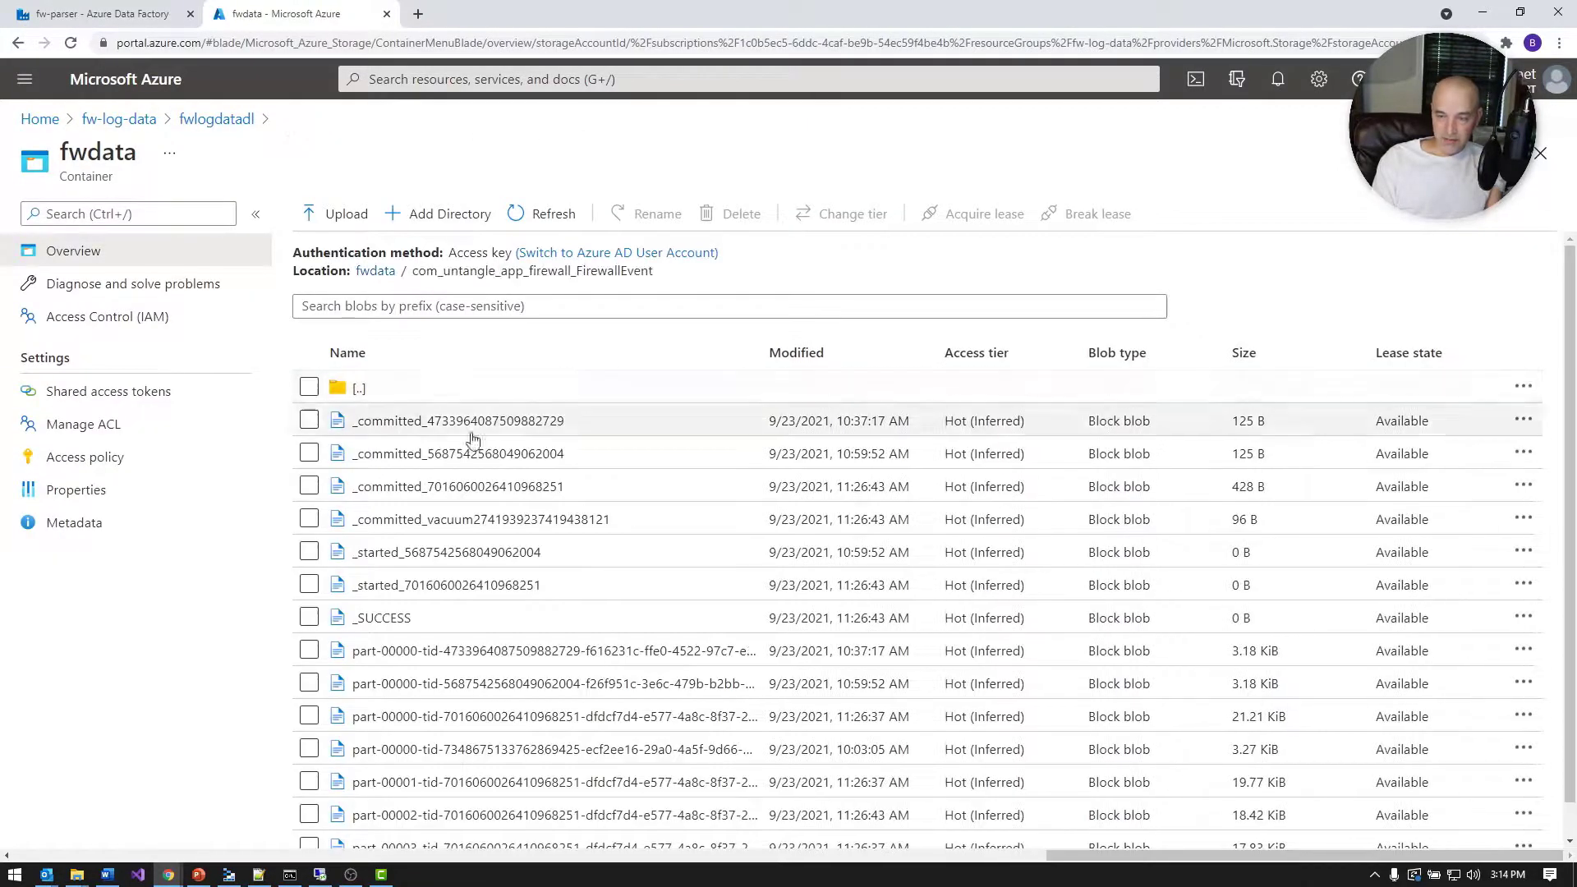
{"action": "scroll", "coordinate": [775, 481], "scroll_direction": "down", "scroll_amount": 1}
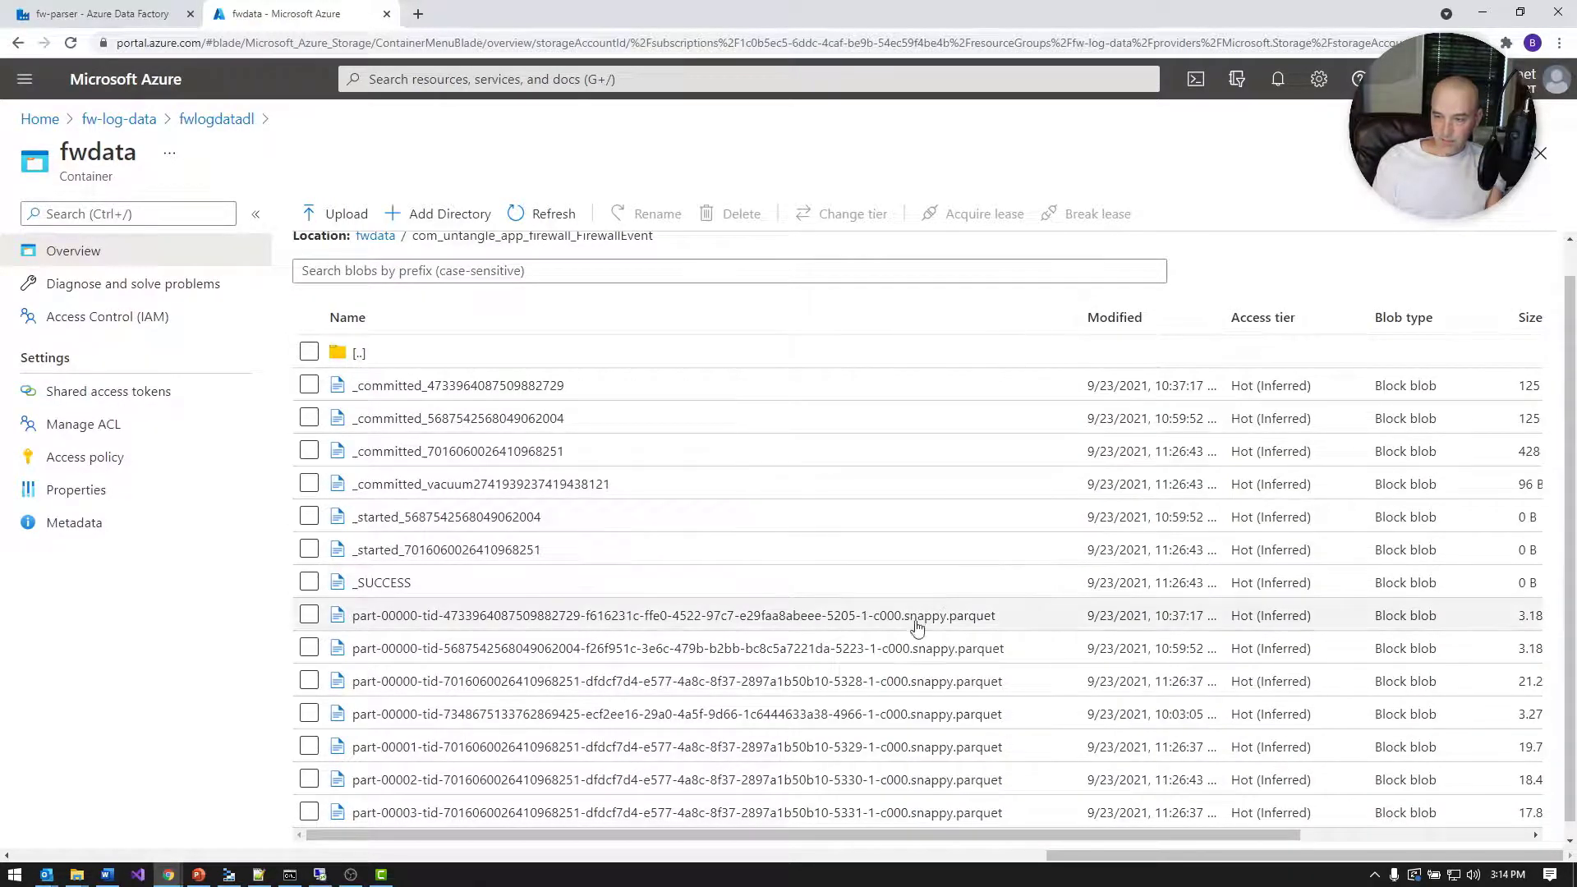
{"action": "scroll", "coordinate": [665, 629], "scroll_direction": "down", "scroll_amount": 1}
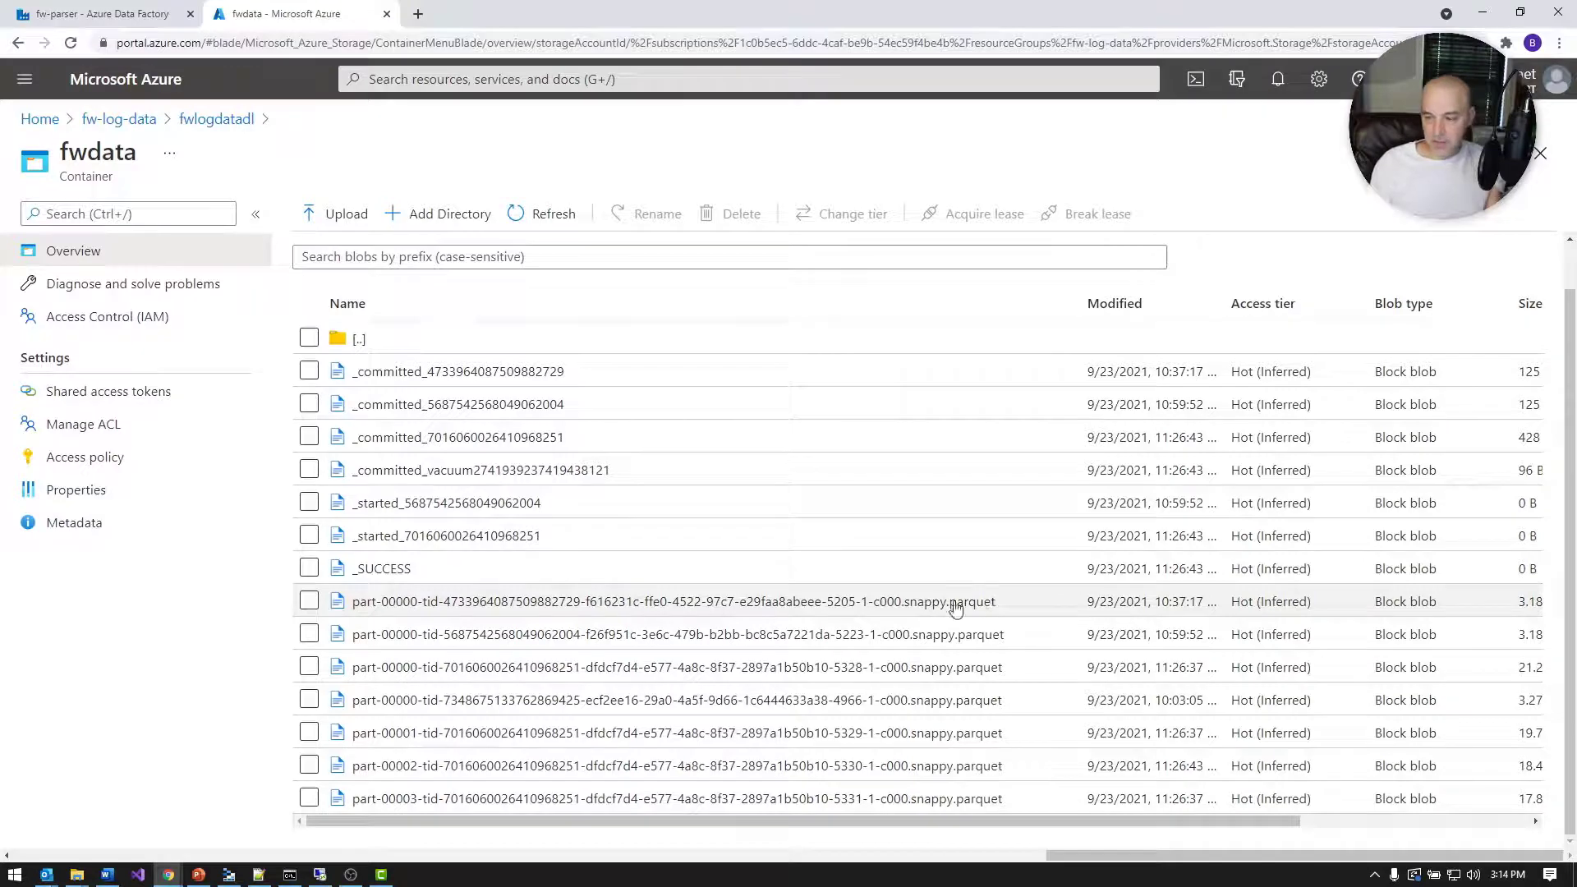
{"action": "left_click_drag", "start_coordinate": [1016, 818], "coordinate": [875, 803]}
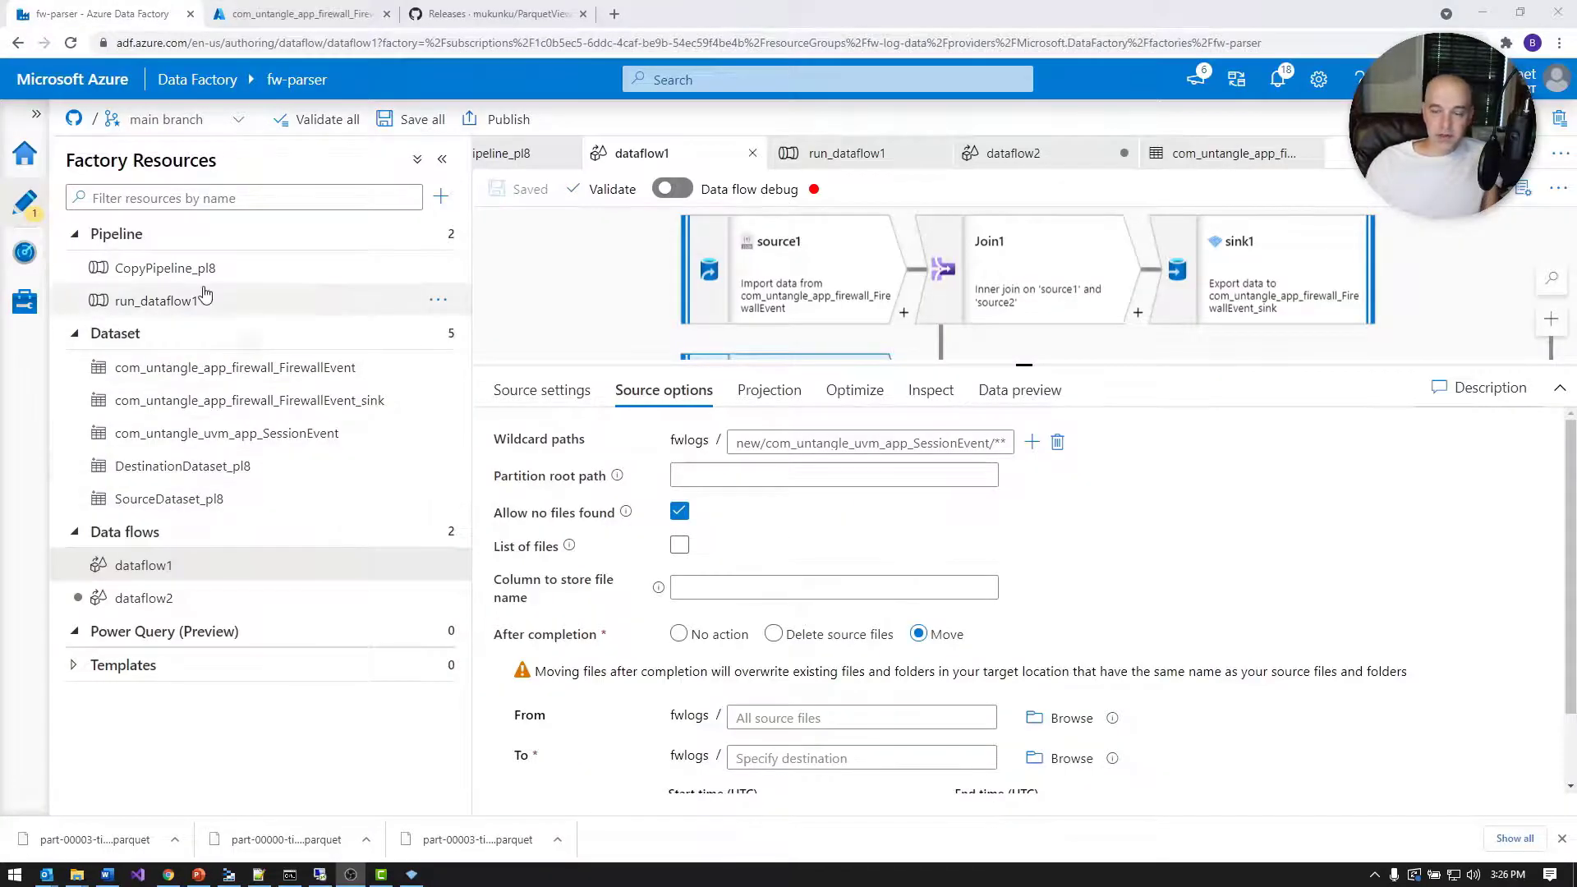
Create a new pipeline in Data Factory and add a Data flow activity to its canvas.
{"action": "left_click", "coordinate": [441, 196]}
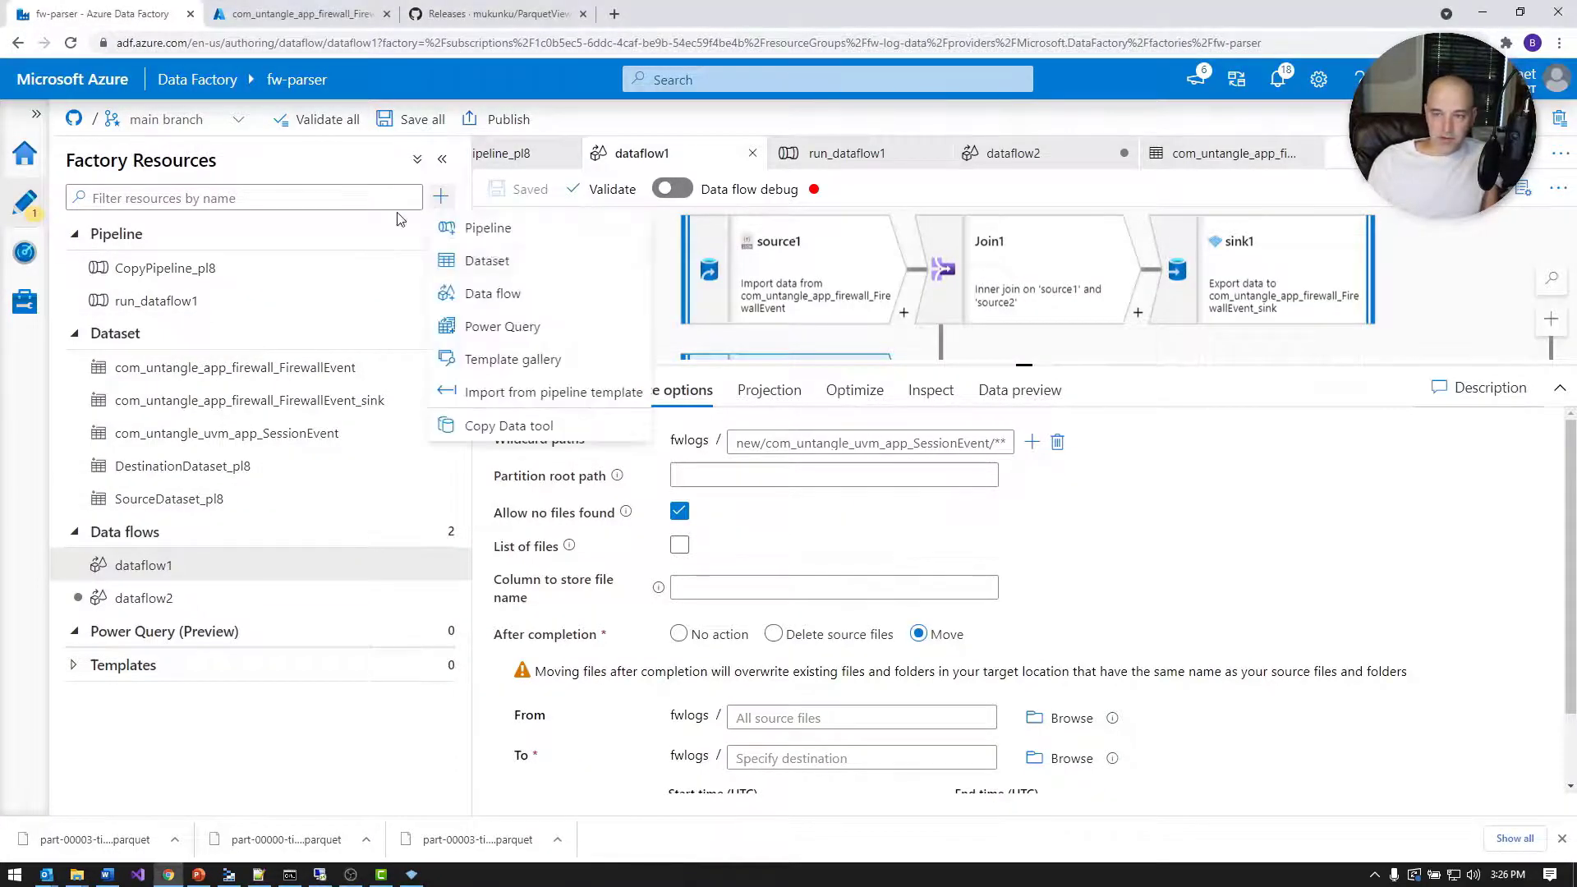
{"action": "left_click", "coordinate": [490, 228]}
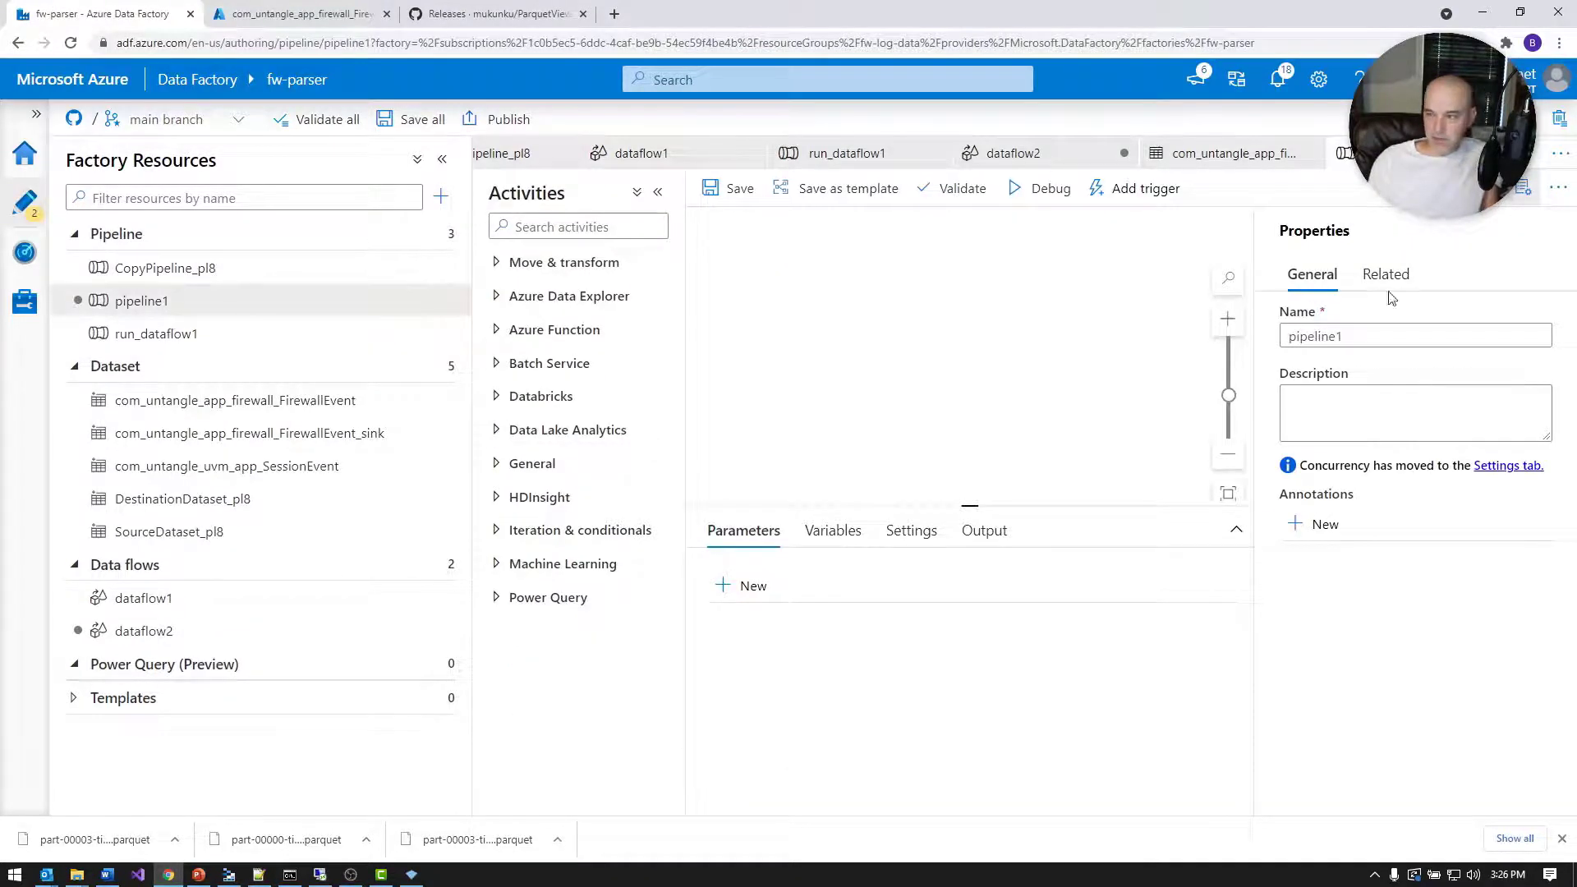
{"action": "left_click", "coordinate": [496, 262]}
{"action": "left_click_drag", "start_coordinate": [548, 341], "coordinate": [910, 340]}
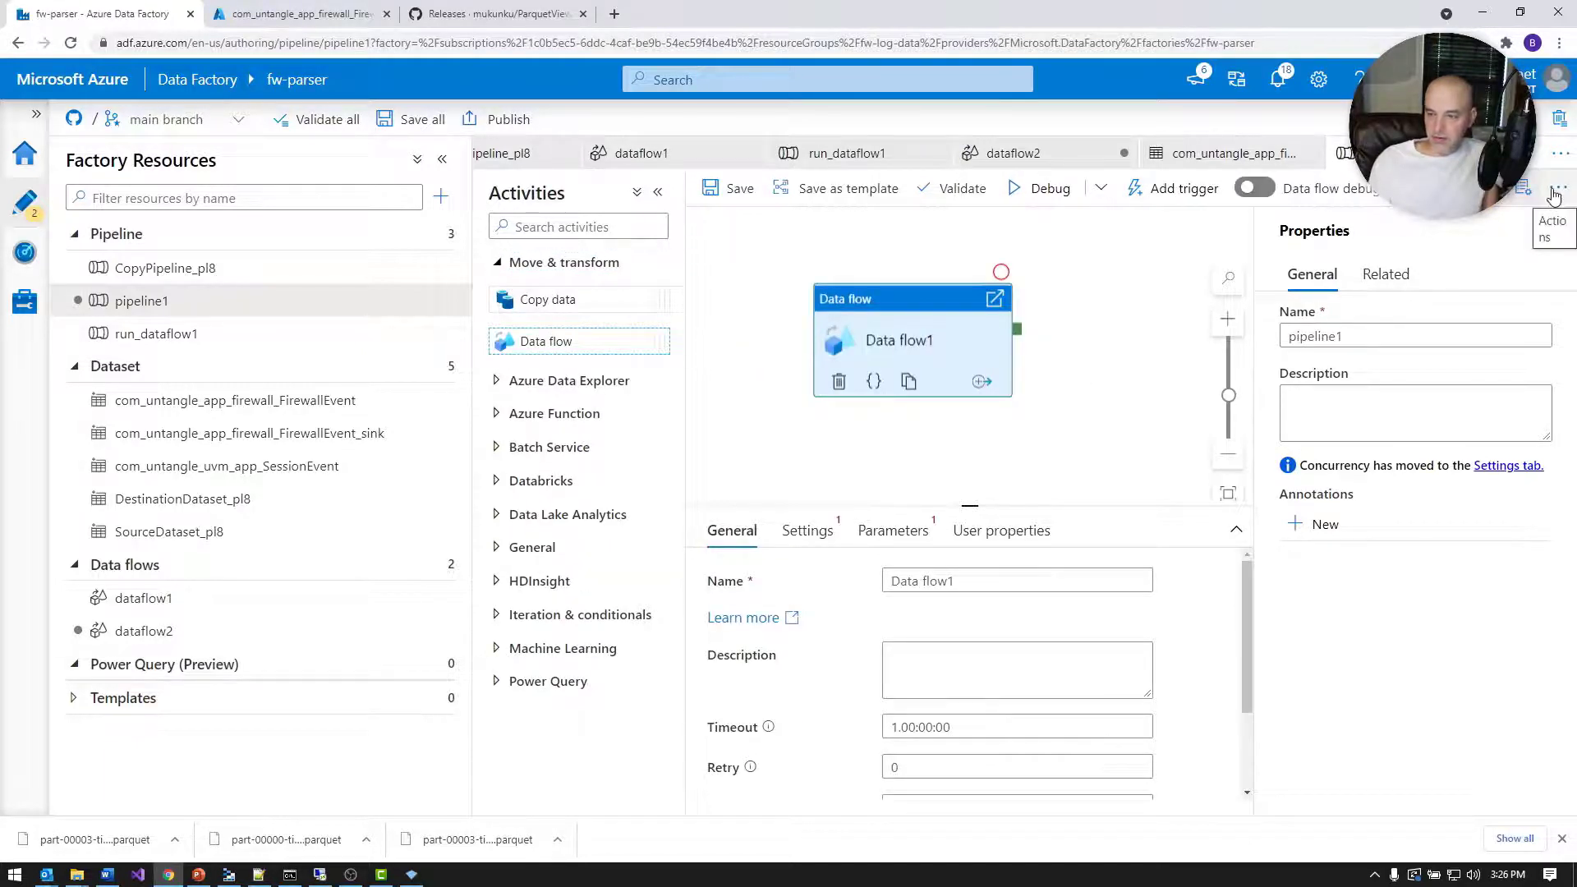
Examine the Data flow activity's settings, including the available core counts, compute type and logging level.
{"action": "left_click", "coordinate": [801, 530]}
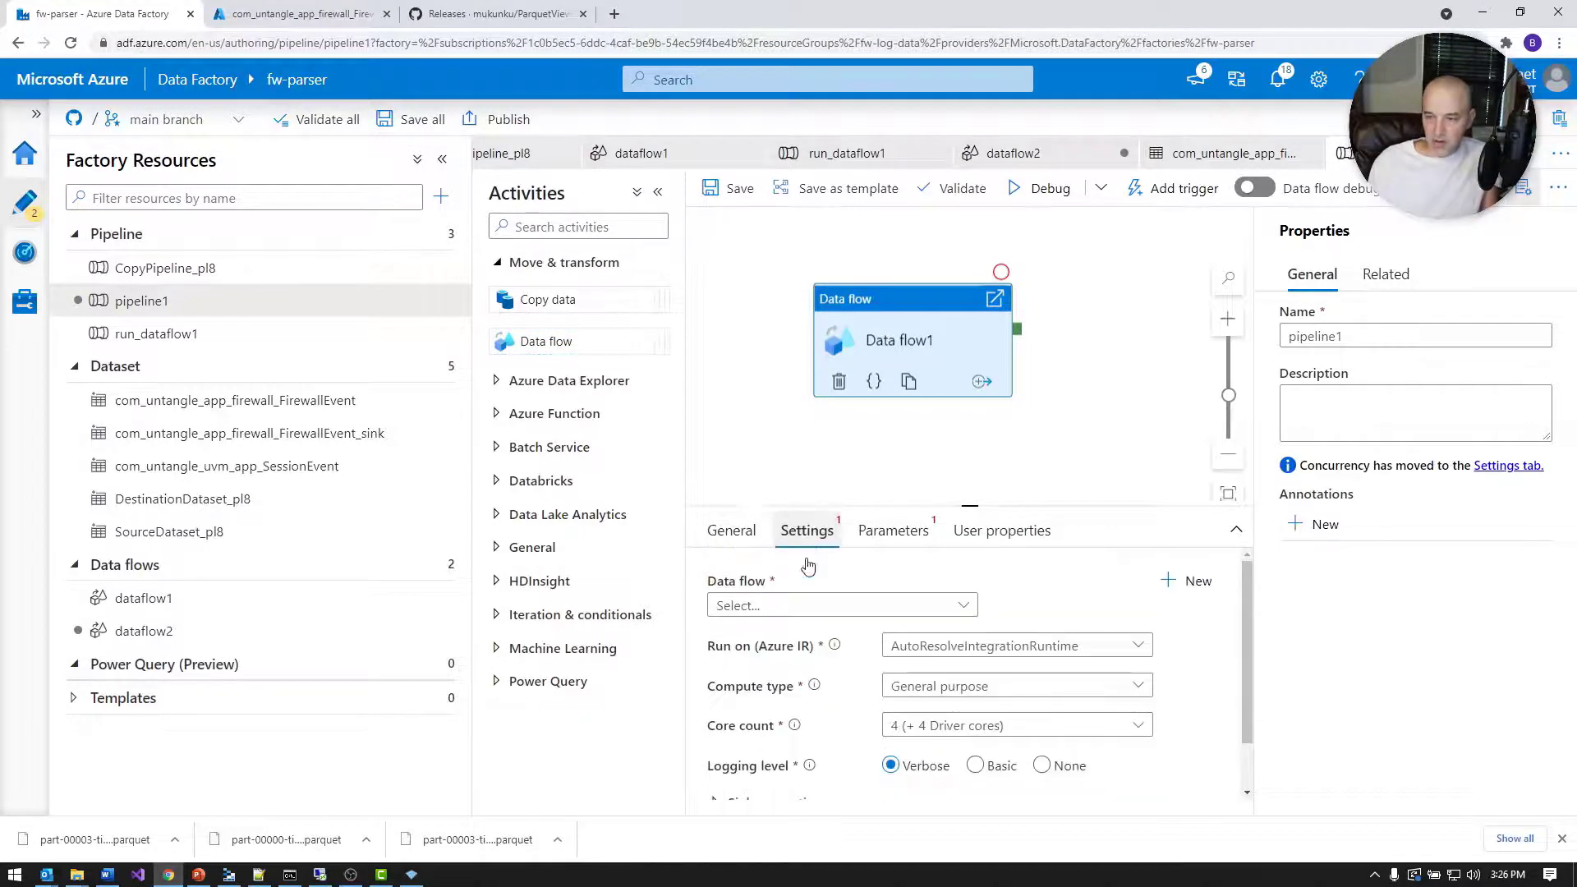
{"action": "scroll", "coordinate": [1119, 657], "scroll_direction": "down", "scroll_amount": 1}
{"action": "scroll", "coordinate": [1119, 682], "scroll_direction": "down", "scroll_amount": 1}
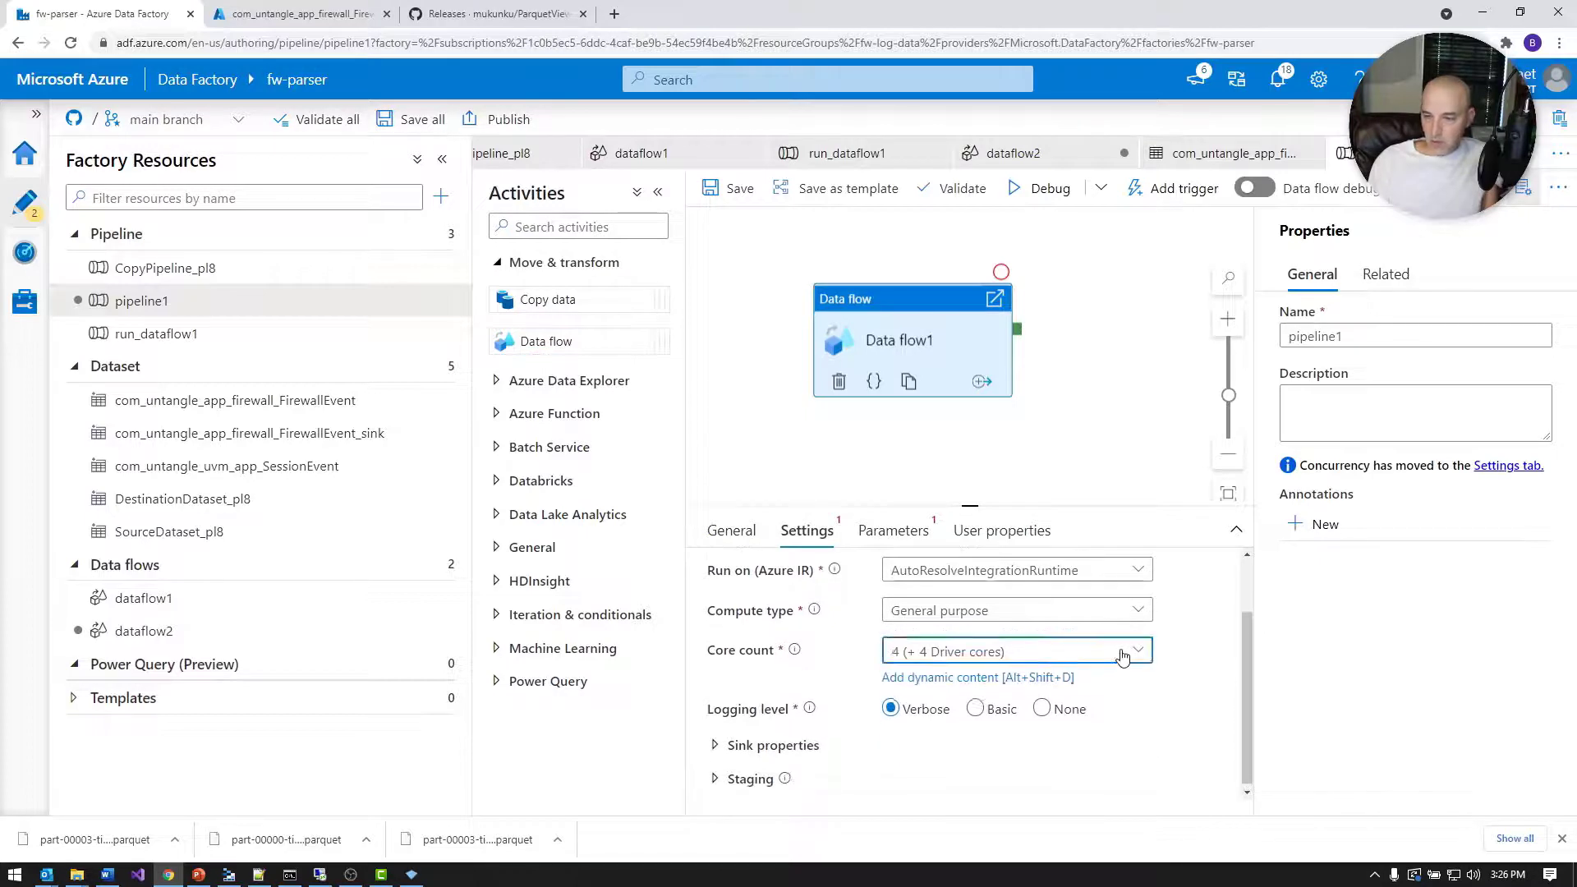
{"action": "left_click", "coordinate": [1122, 655]}
{"action": "left_click_drag", "start_coordinate": [1142, 723], "coordinate": [1144, 792]}
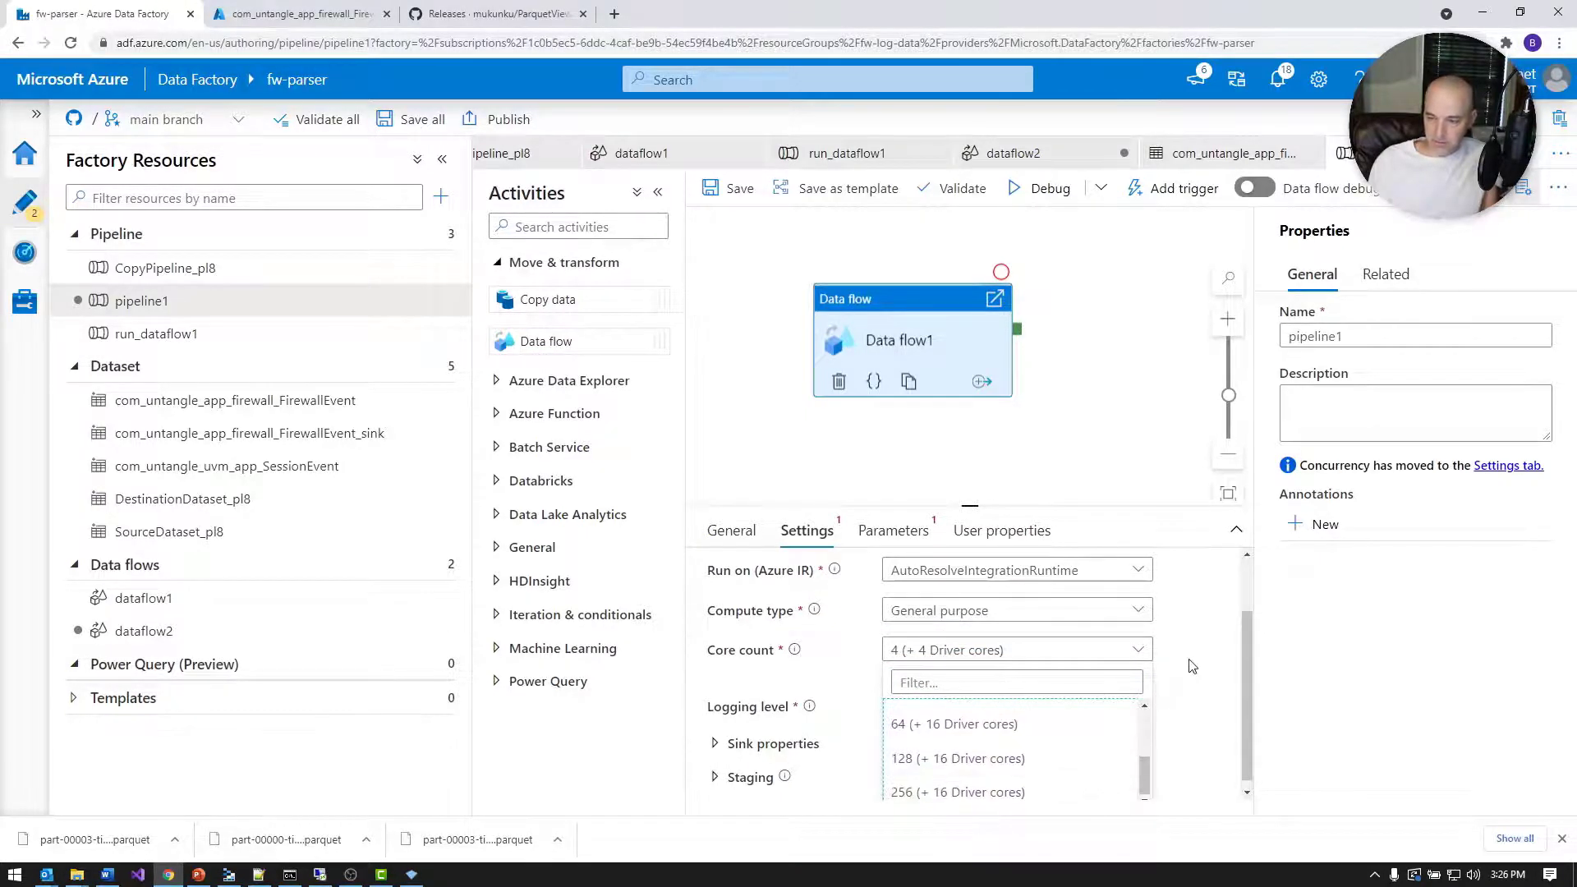
{"action": "scroll", "coordinate": [1156, 645], "scroll_direction": "down", "scroll_amount": 1}
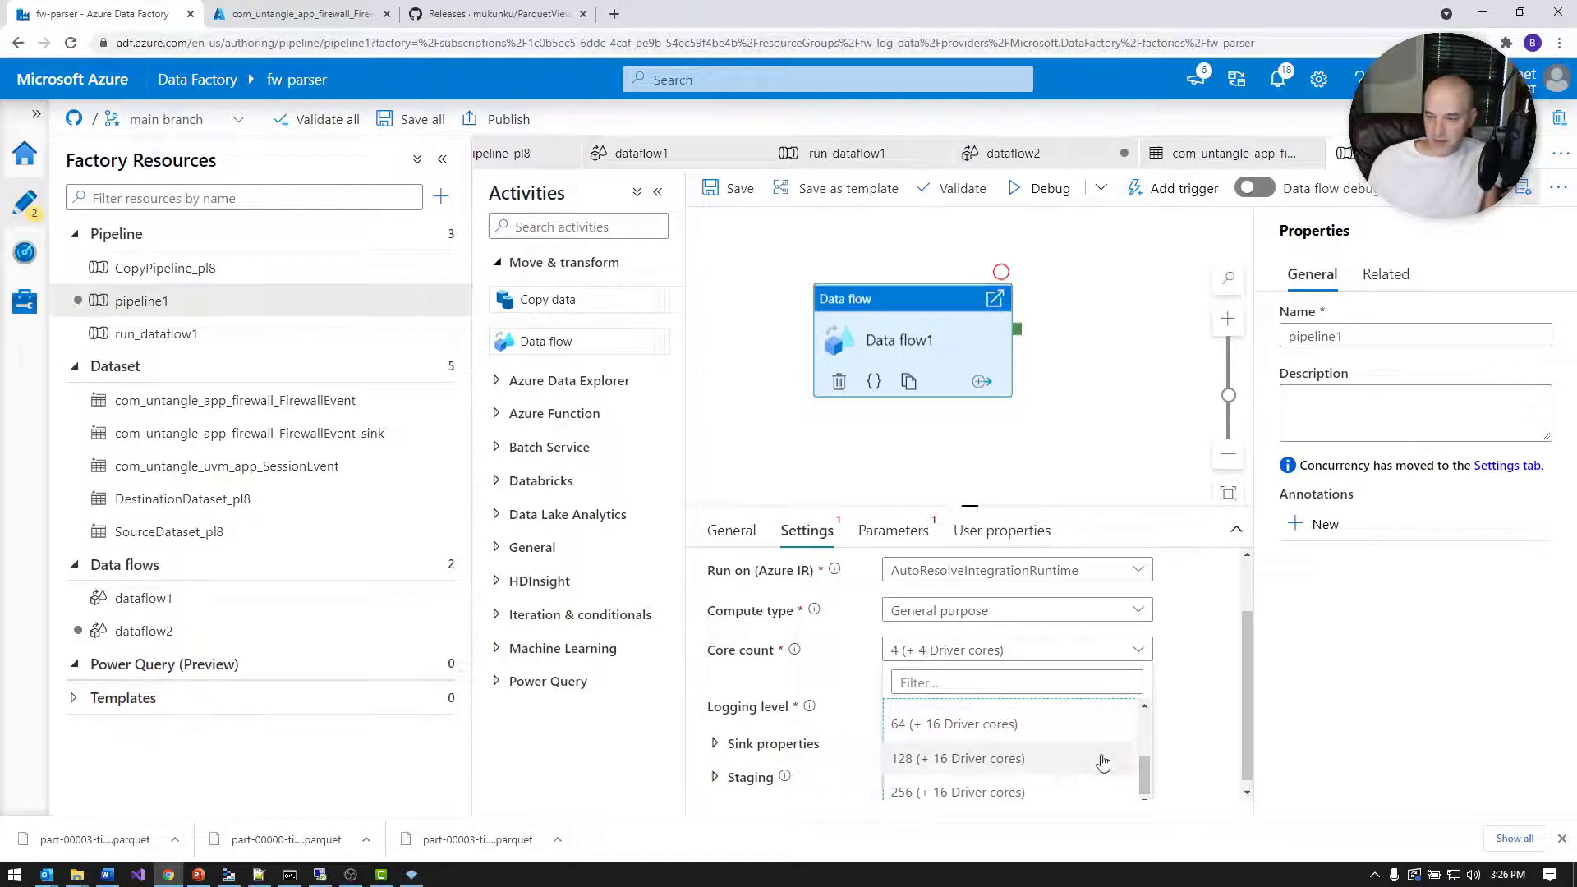
{"action": "scroll", "coordinate": [1125, 764], "scroll_direction": "up", "scroll_amount": 4}
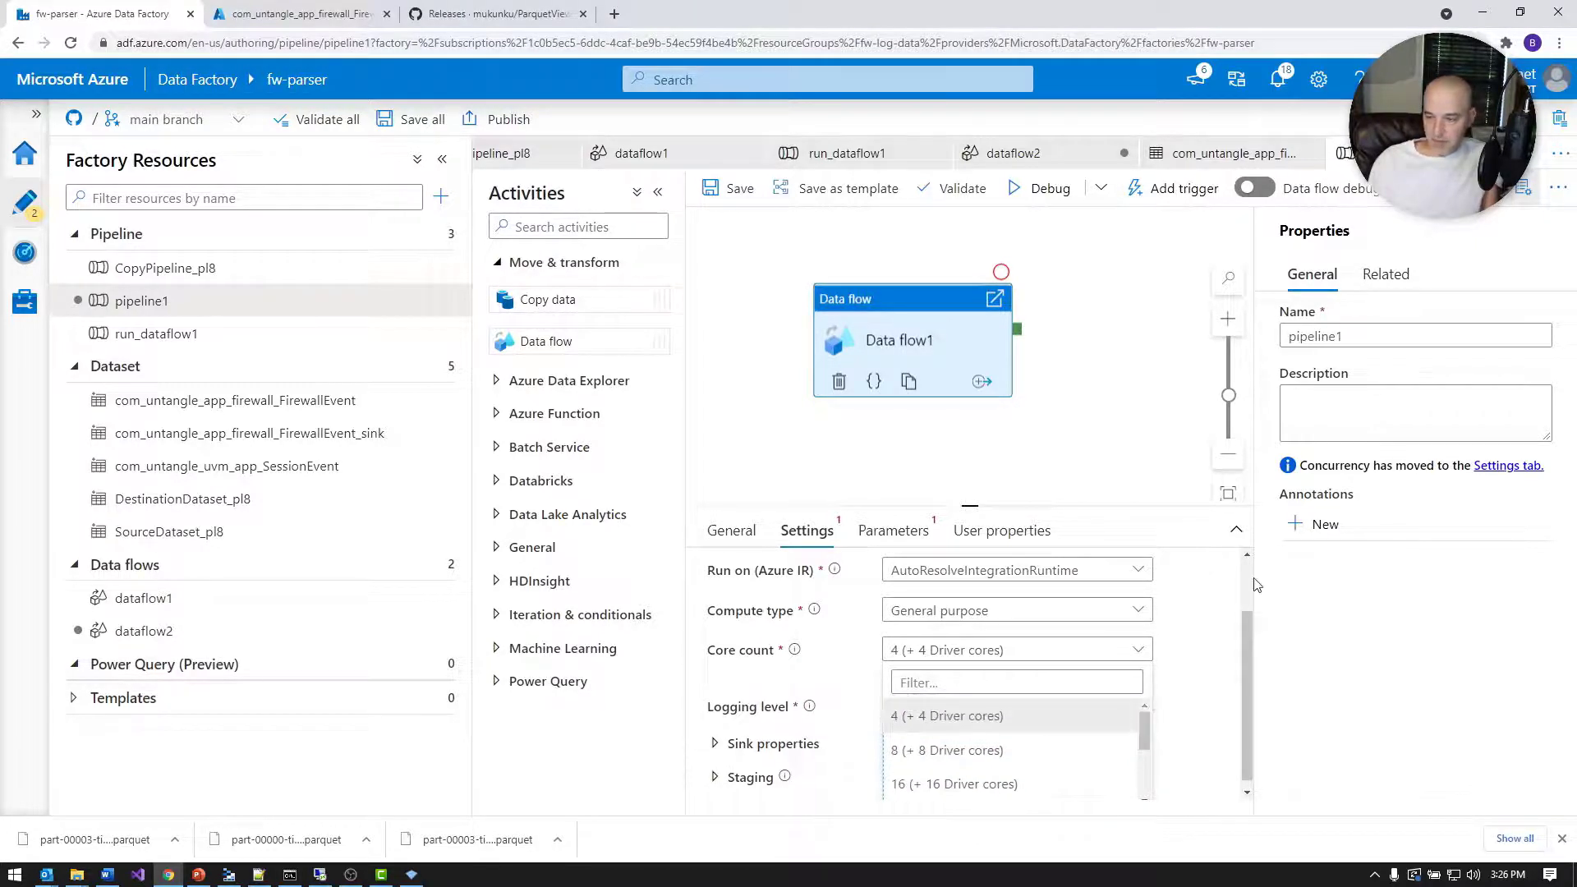
{"action": "scroll", "coordinate": [1214, 616], "scroll_direction": "up", "scroll_amount": 1}
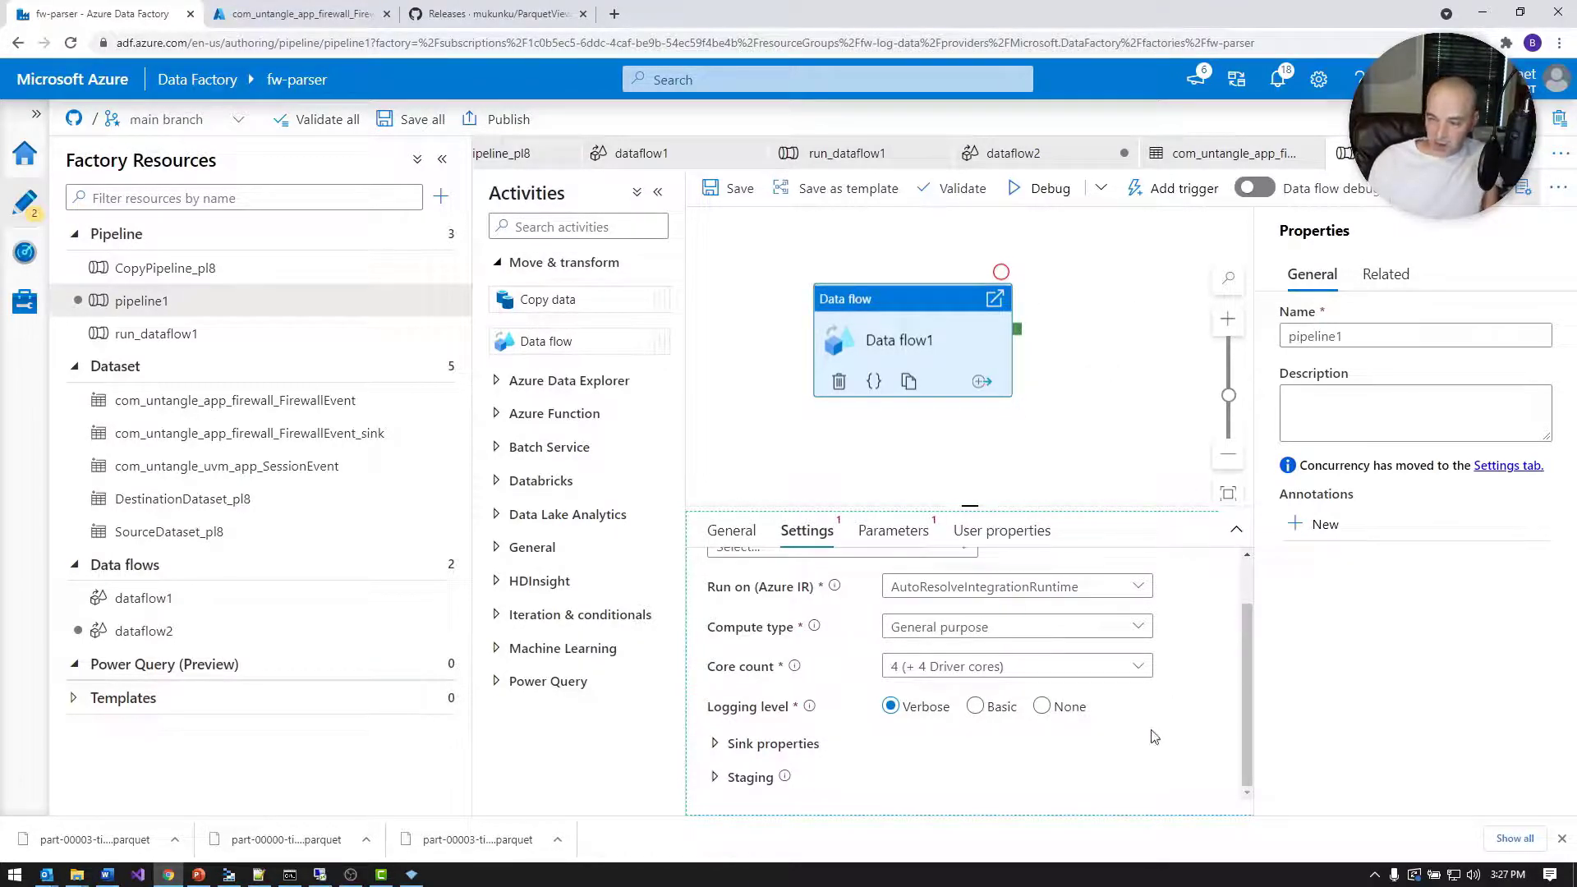
{"action": "scroll", "coordinate": [970, 588], "scroll_direction": "up", "scroll_amount": 2}
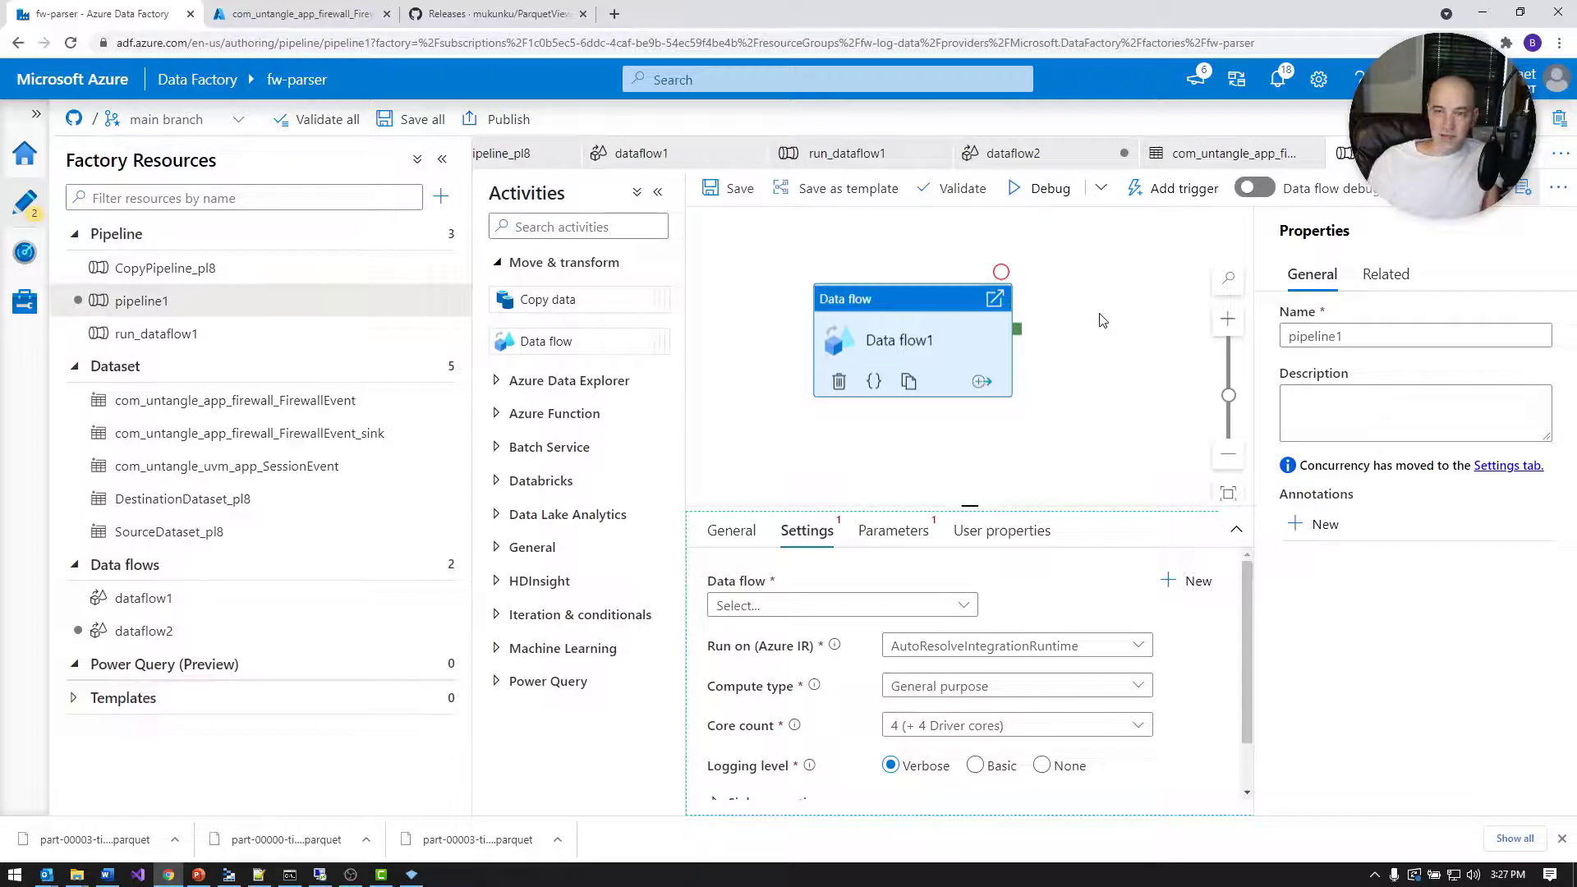
Switch to the Azure portal and download the part-00003 snappy.parquet file from the fwdata container's FirewallEvent folder.
{"action": "left_click", "coordinate": [261, 20]}
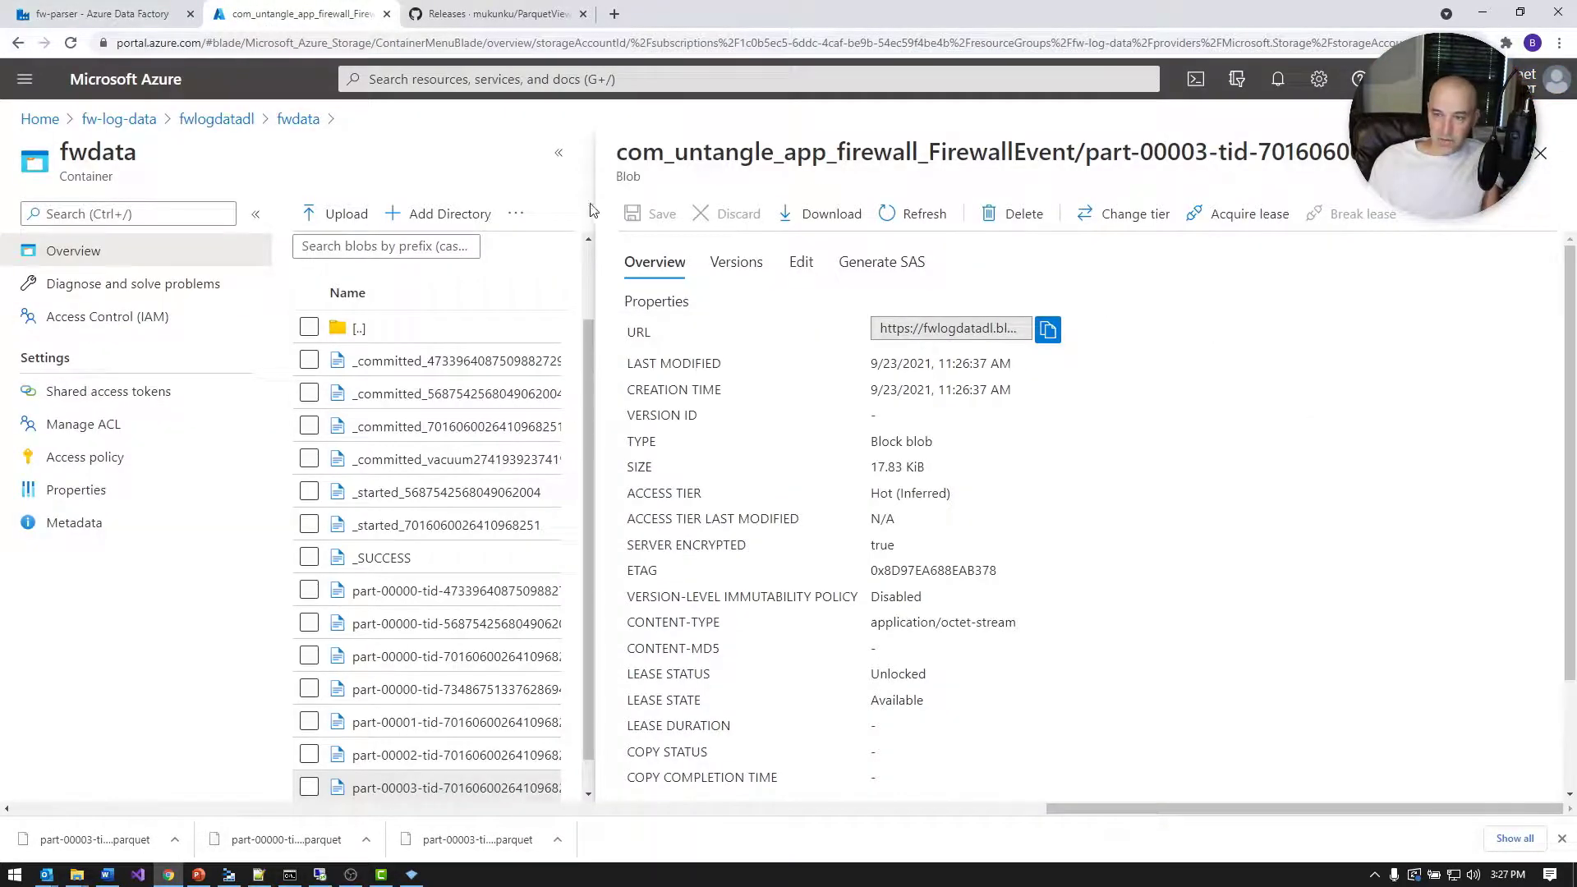
{"action": "left_click", "coordinate": [1541, 153]}
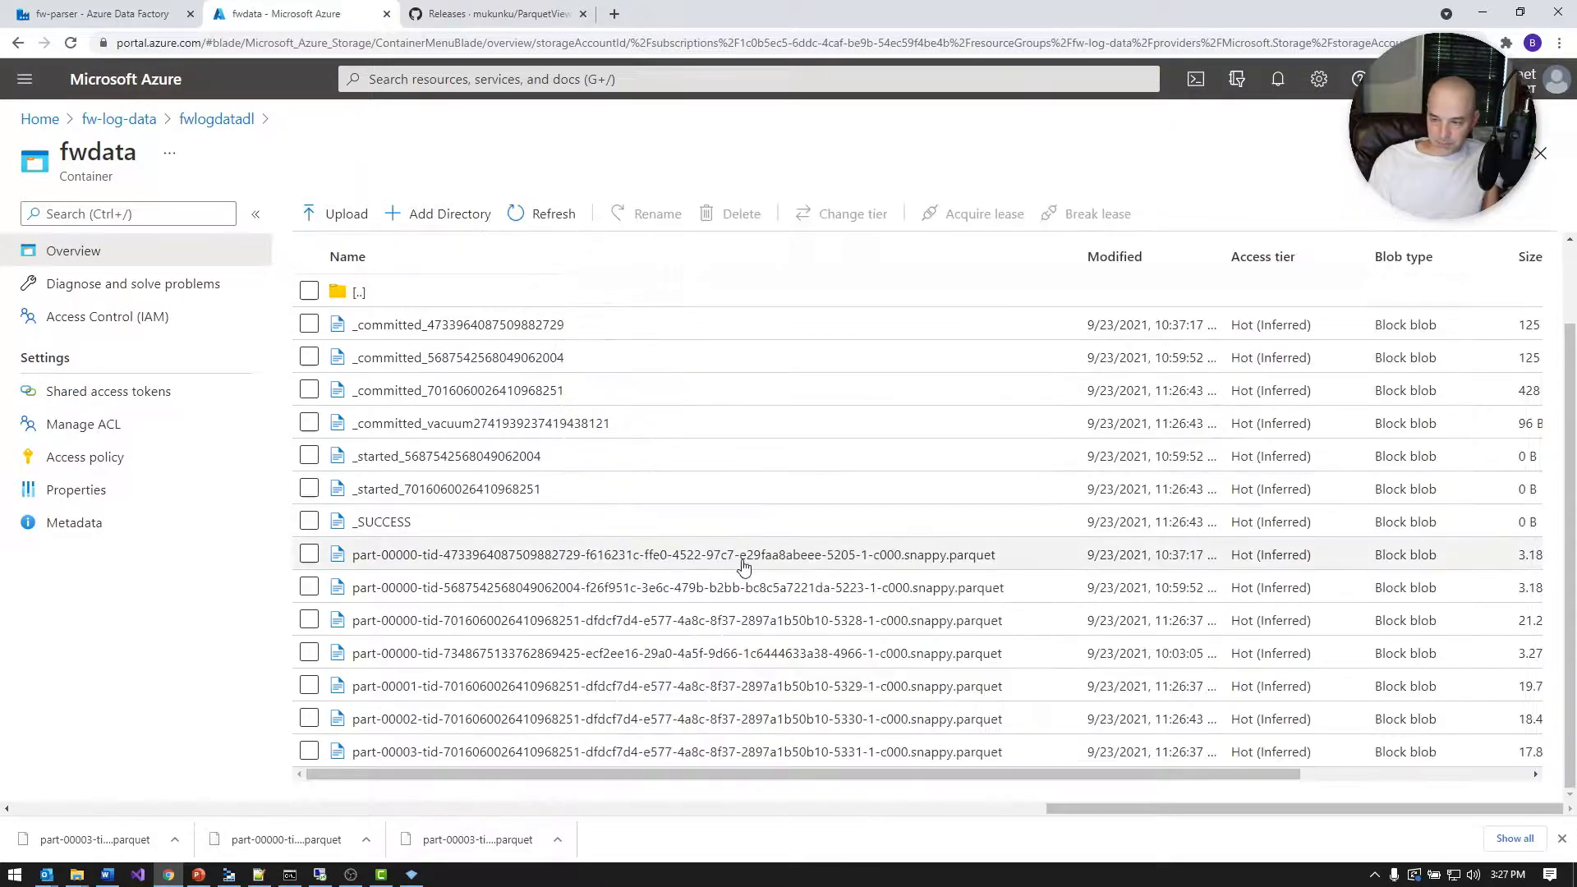
{"action": "left_click", "coordinate": [763, 756]}
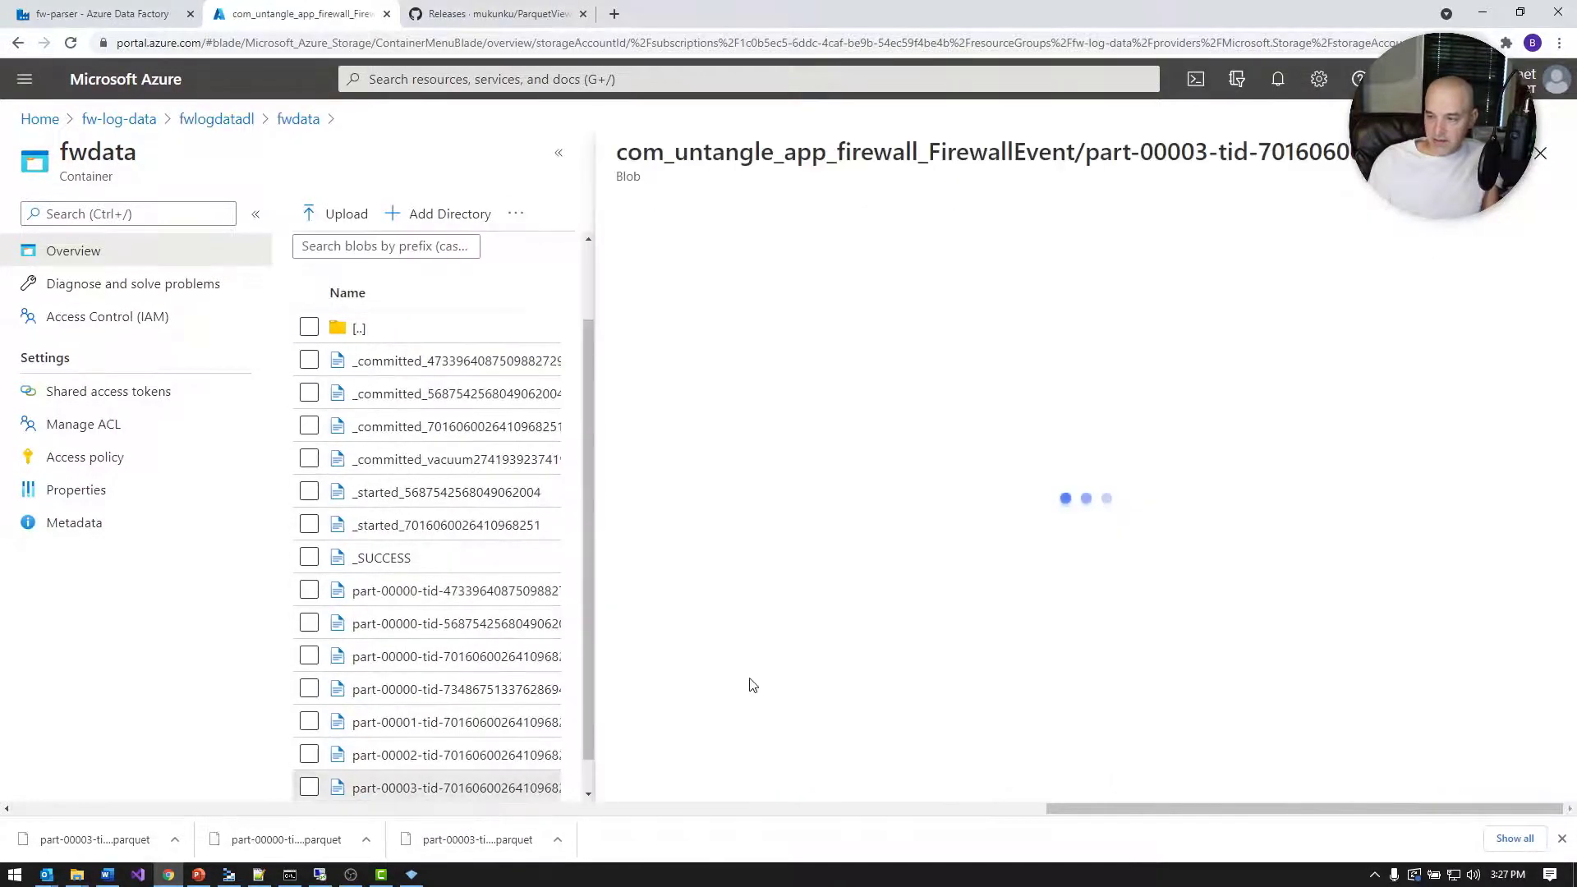
{"action": "left_click", "coordinate": [825, 215]}
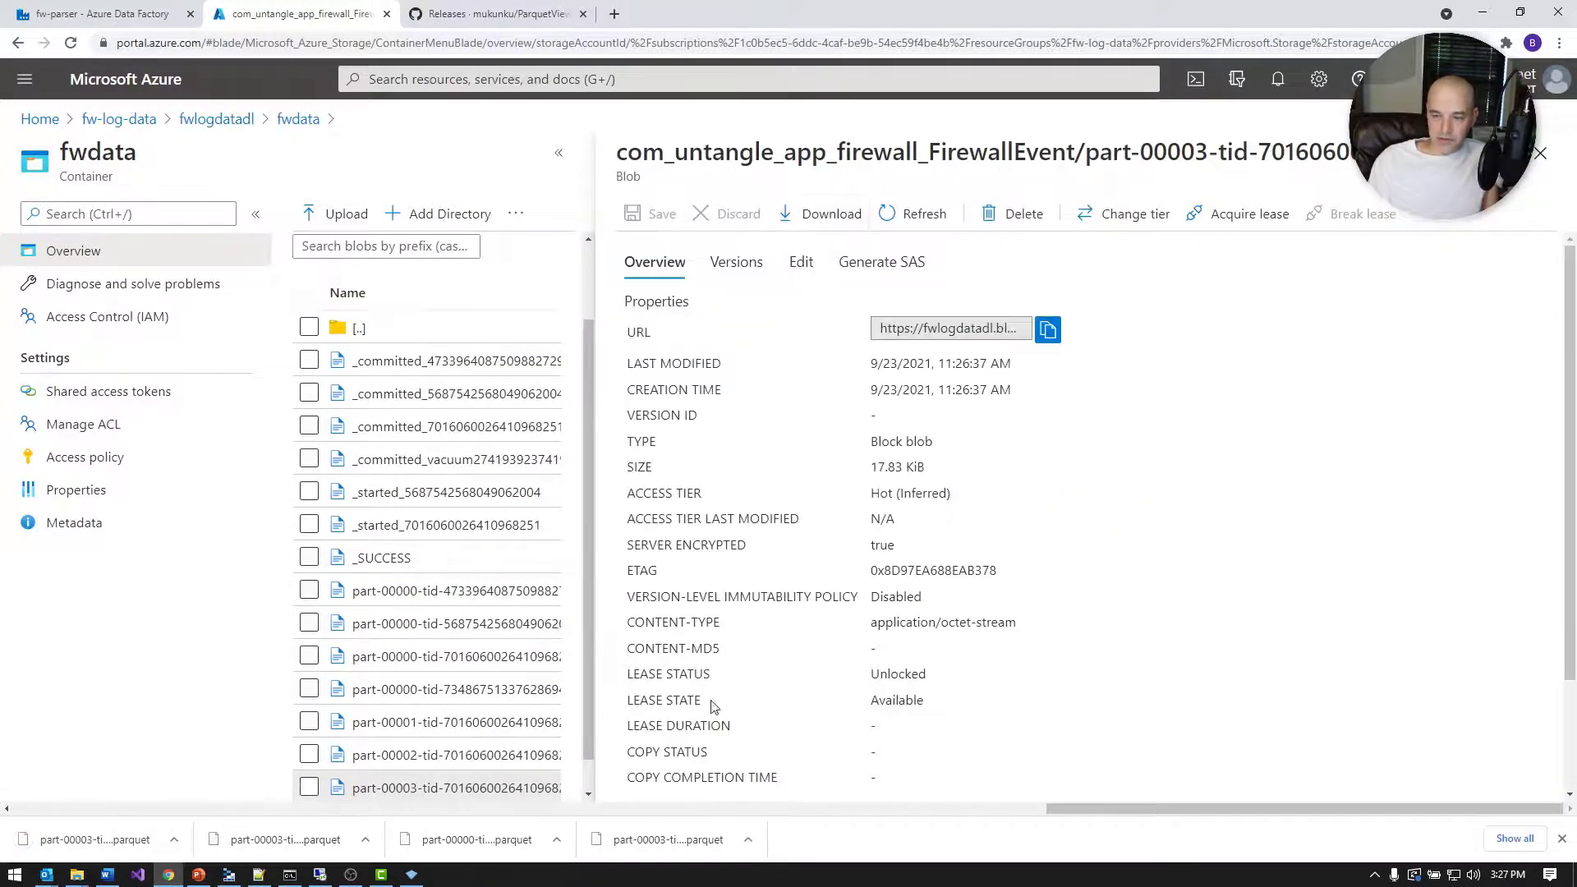
Review the ParquetViewer v2.3.5 release assets on GitHub and switch to the ParquetViewer application.
{"action": "left_click", "coordinate": [474, 20]}
{"action": "scroll", "coordinate": [560, 433], "scroll_direction": "up", "scroll_amount": 1}
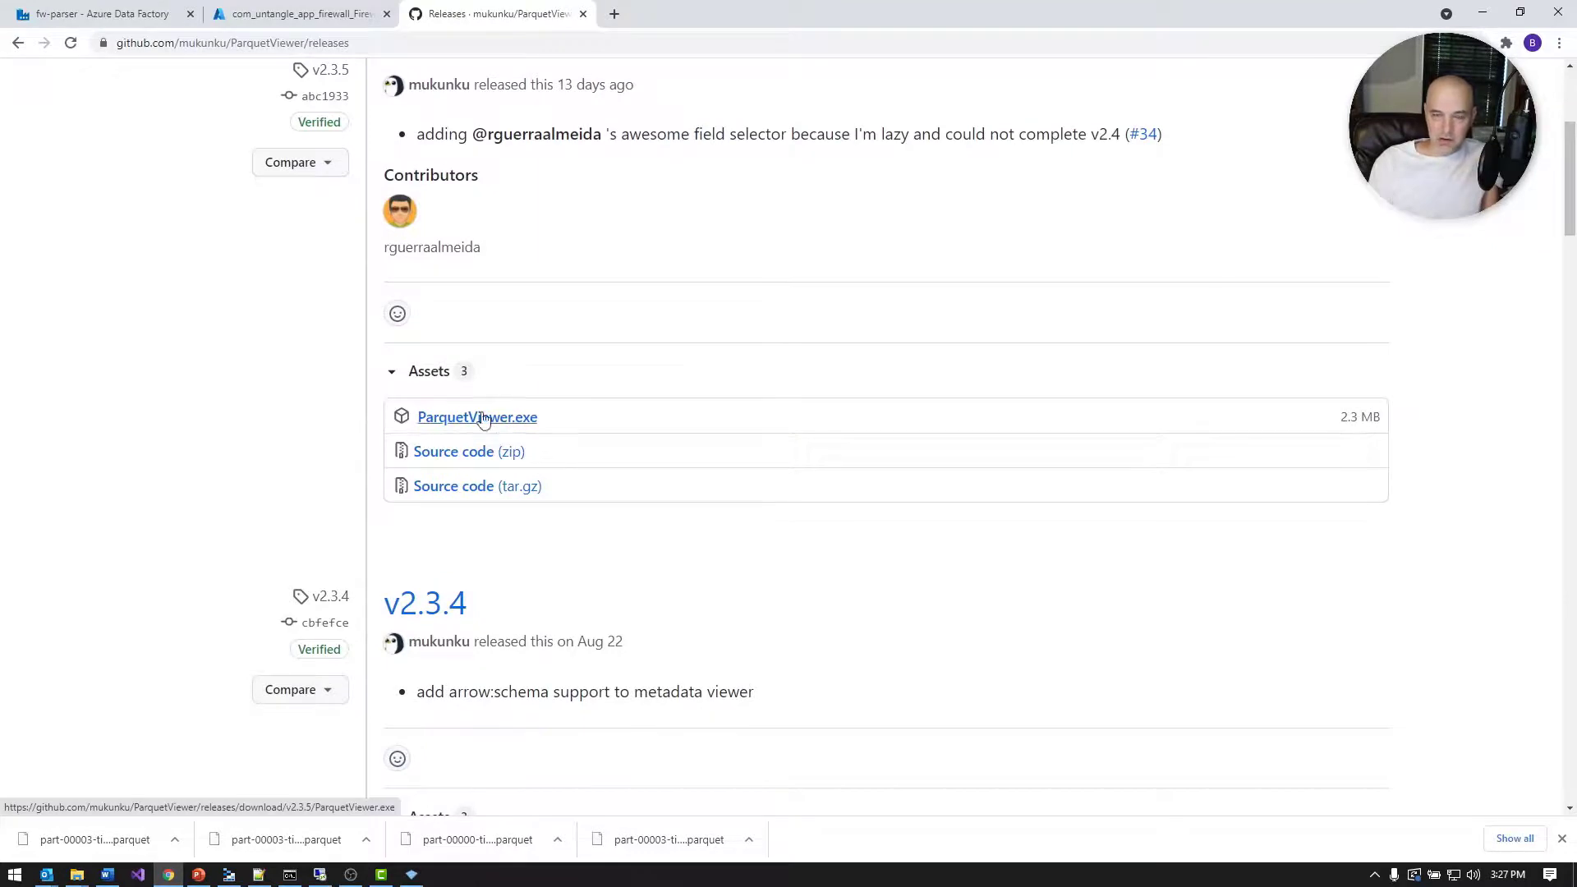
{"action": "scroll", "coordinate": [504, 427], "scroll_direction": "up", "scroll_amount": 4}
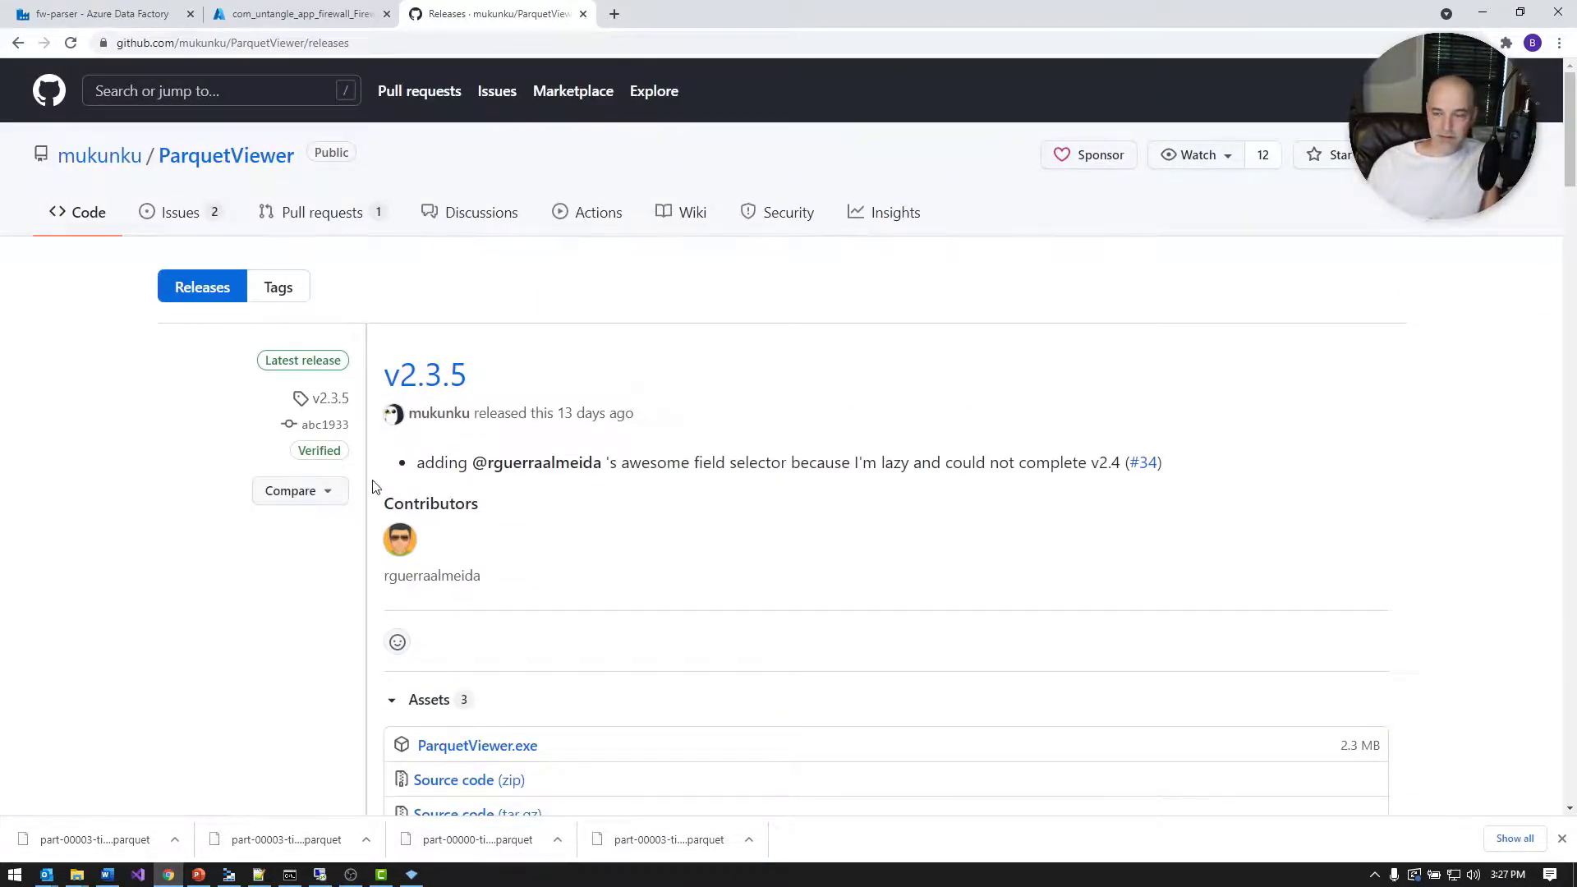
{"action": "scroll", "coordinate": [493, 591], "scroll_direction": "down", "scroll_amount": 2}
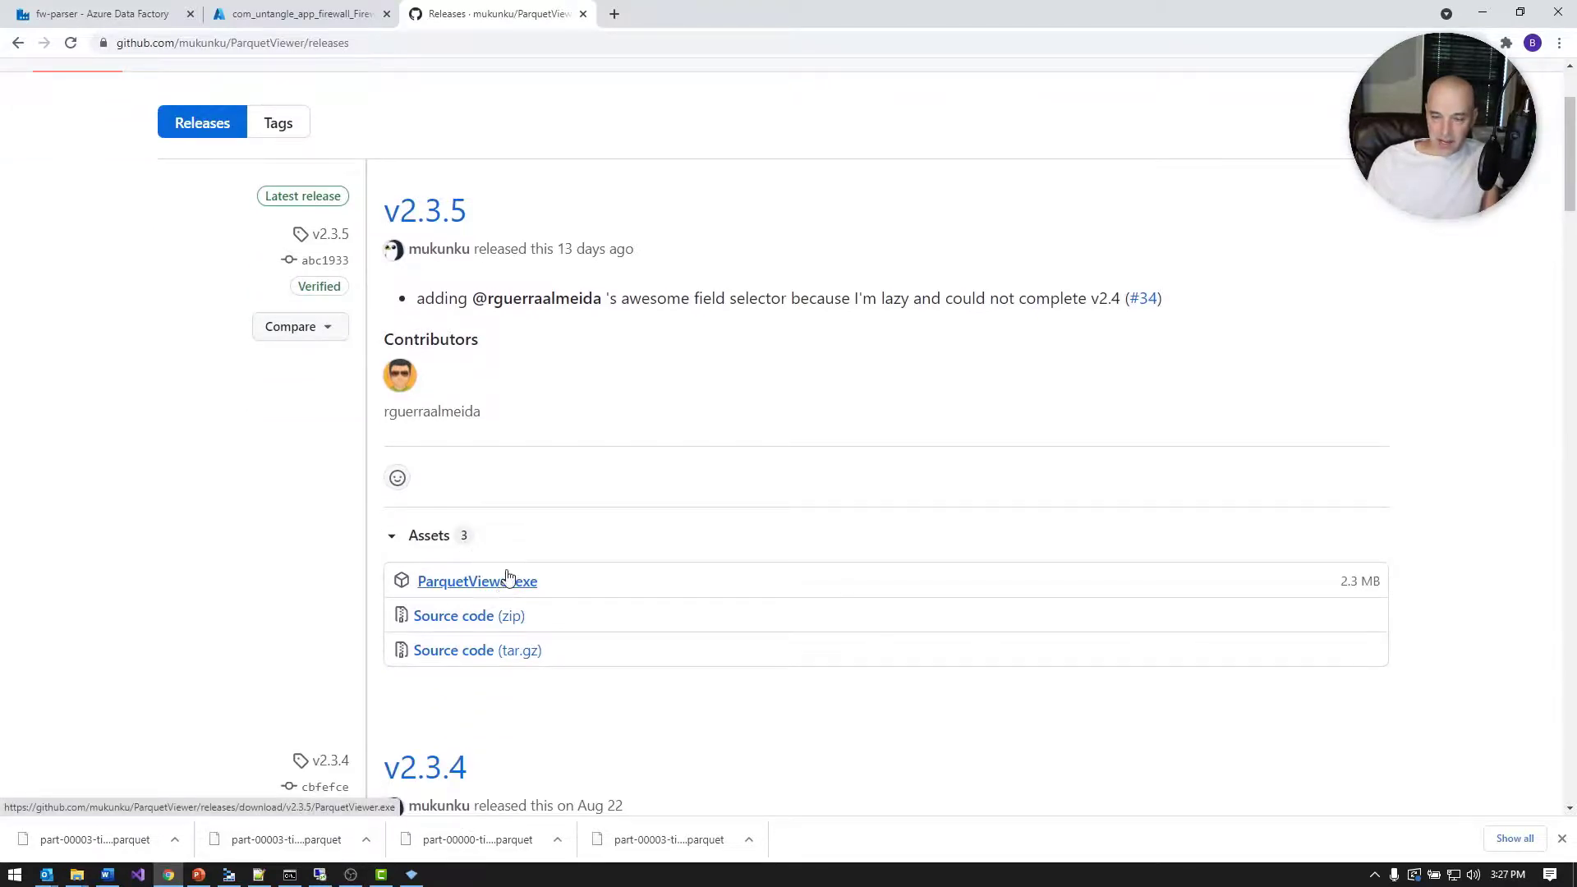
{"action": "left_click", "coordinate": [412, 875]}
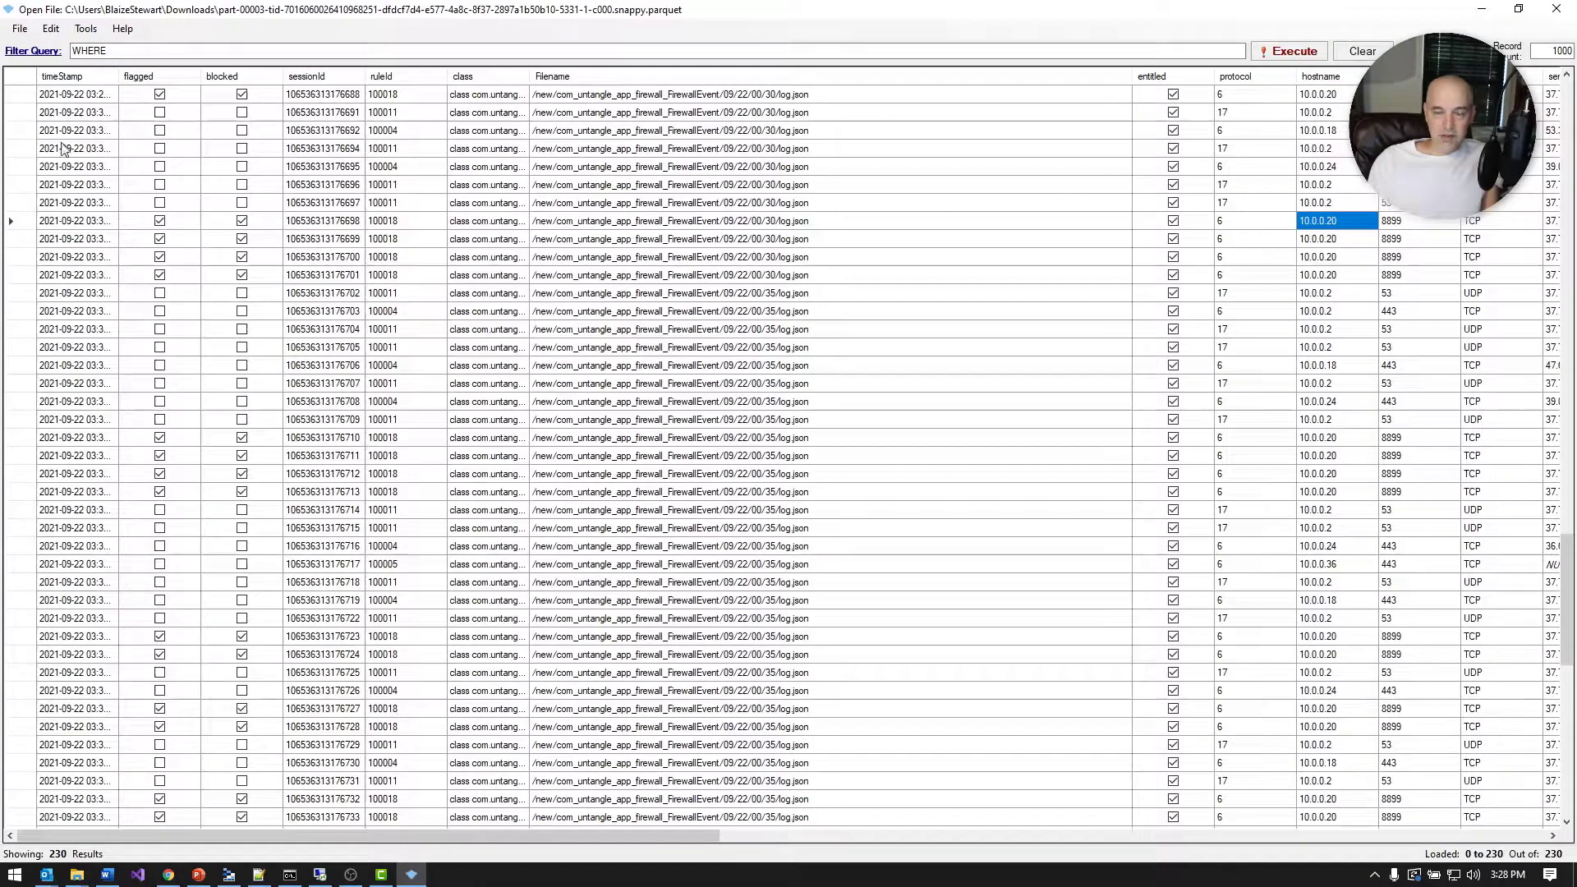
{"action": "left_click", "coordinate": [20, 29]}
{"action": "left_click", "coordinate": [37, 49]}
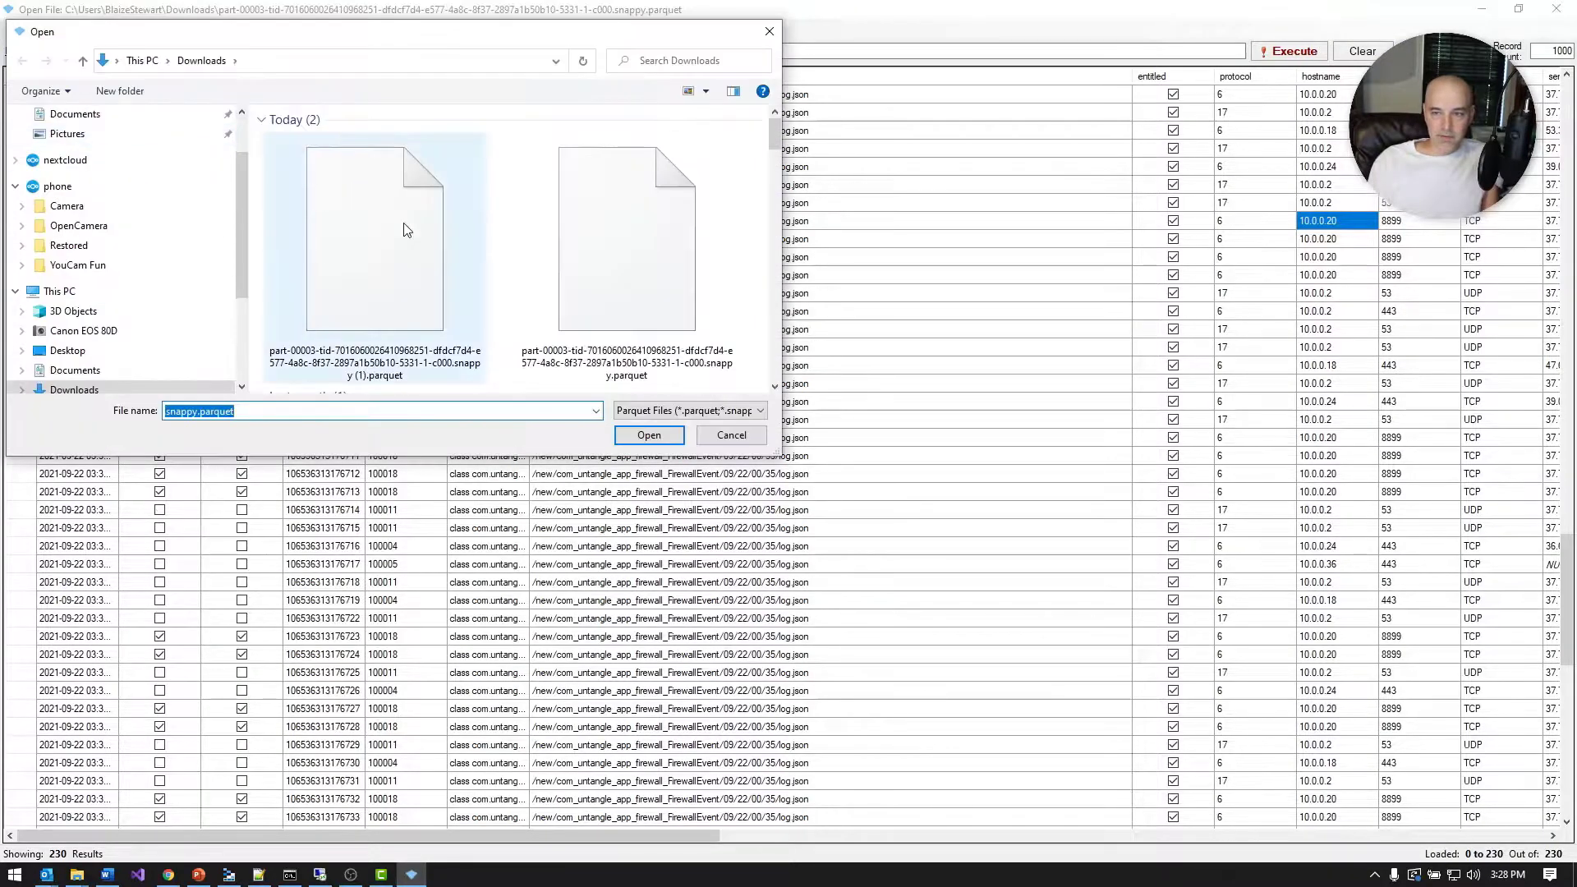
{"action": "left_click", "coordinate": [729, 436]}
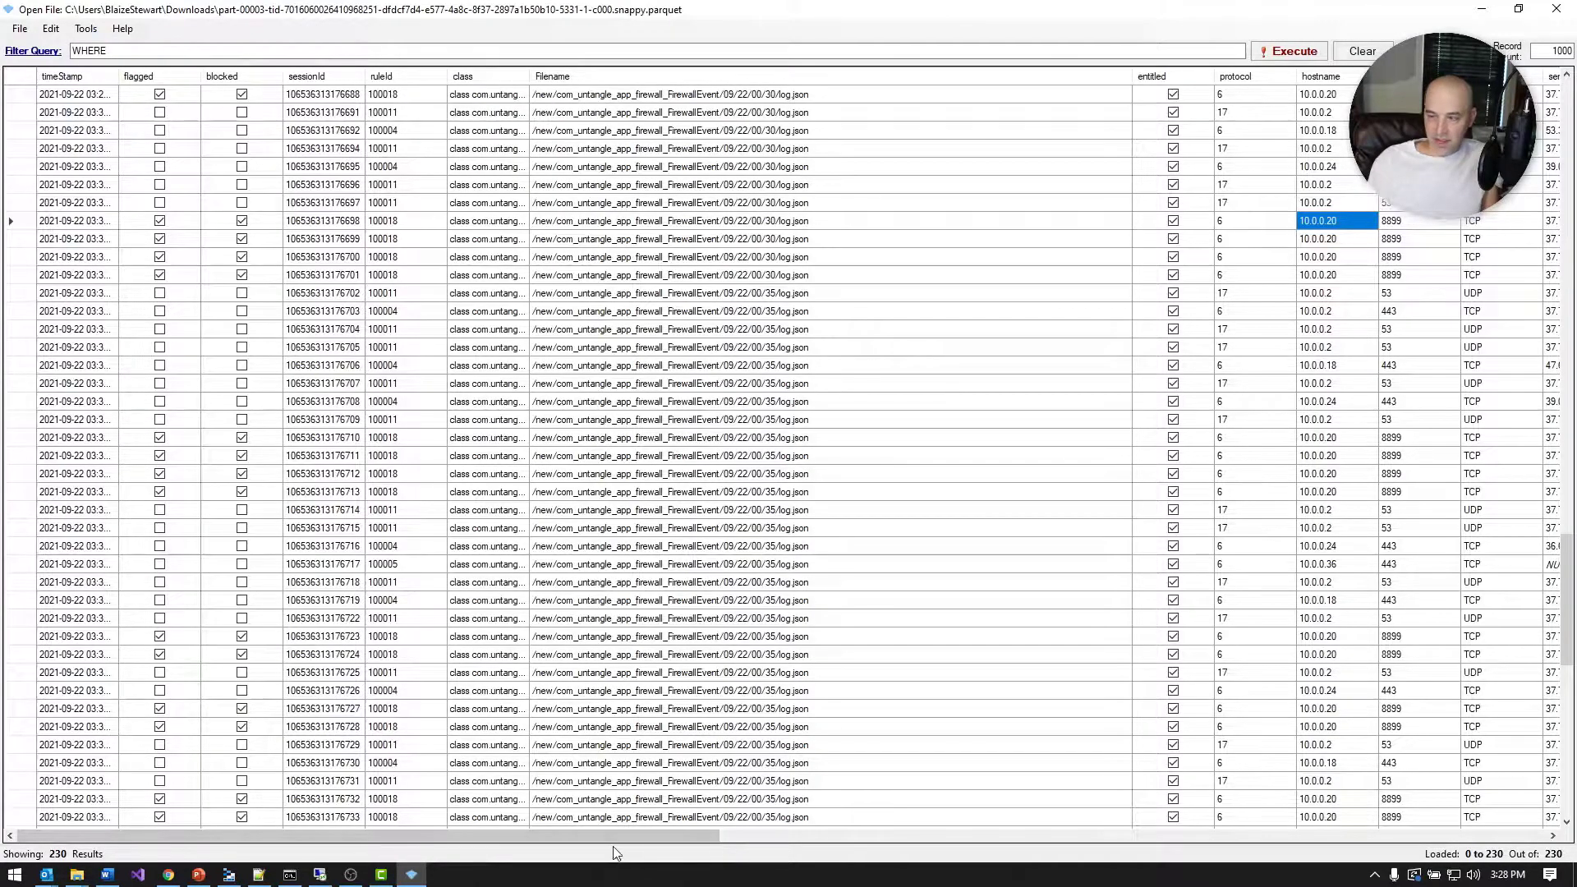
Examine the joined firewall and session rows in the part-00003 Parquet file, including the Filename, client and server columns.
{"action": "left_click_drag", "start_coordinate": [614, 835], "coordinate": [473, 816]}
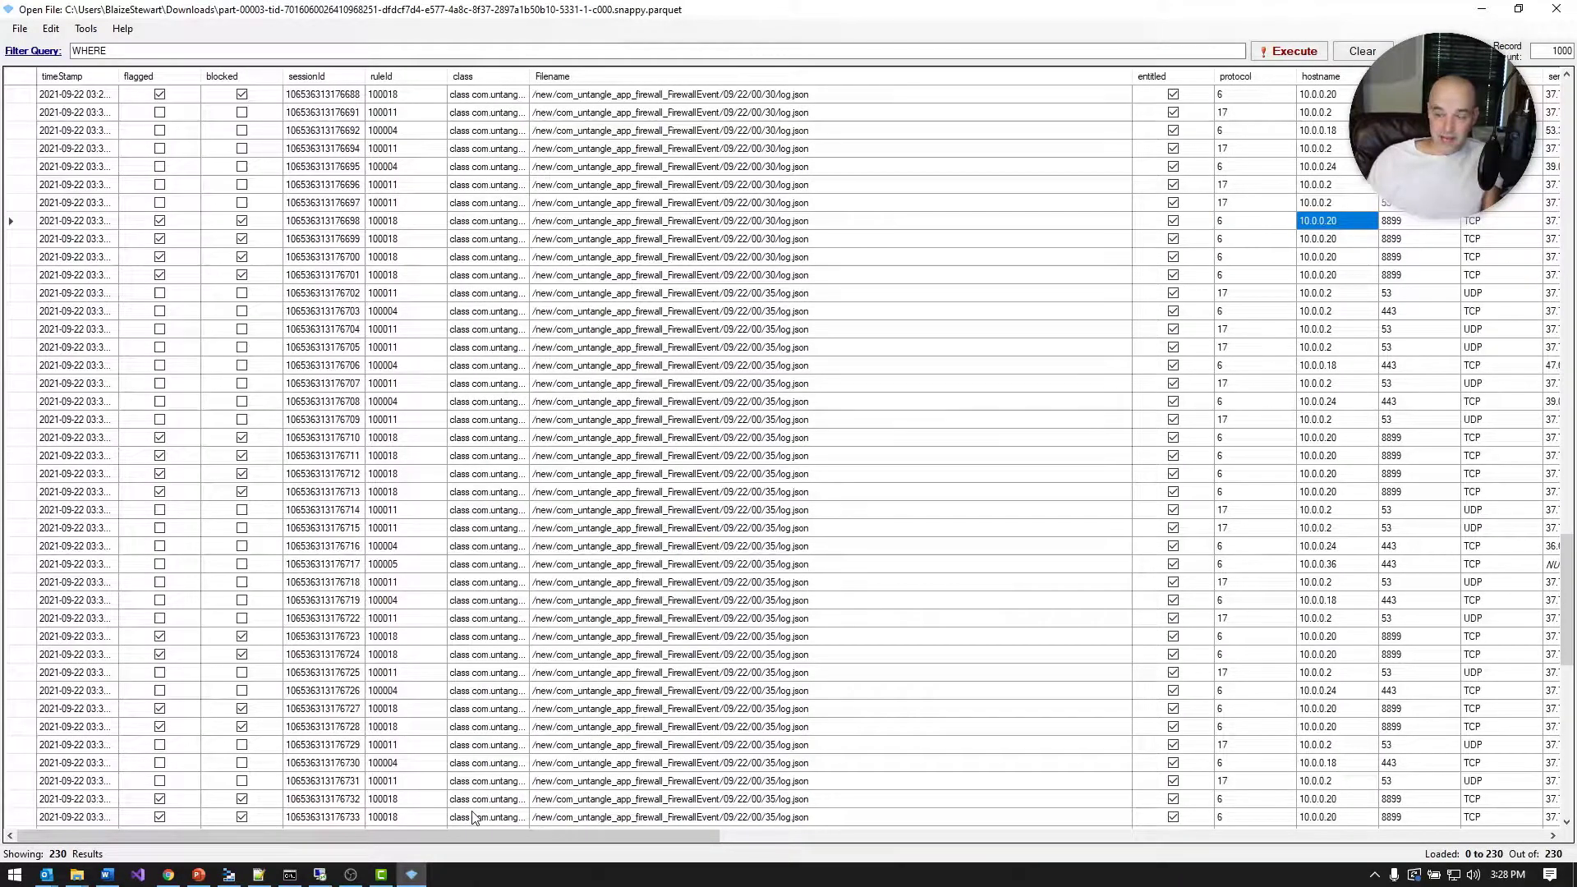
{"action": "scroll", "coordinate": [523, 436], "scroll_direction": "up", "scroll_amount": 7}
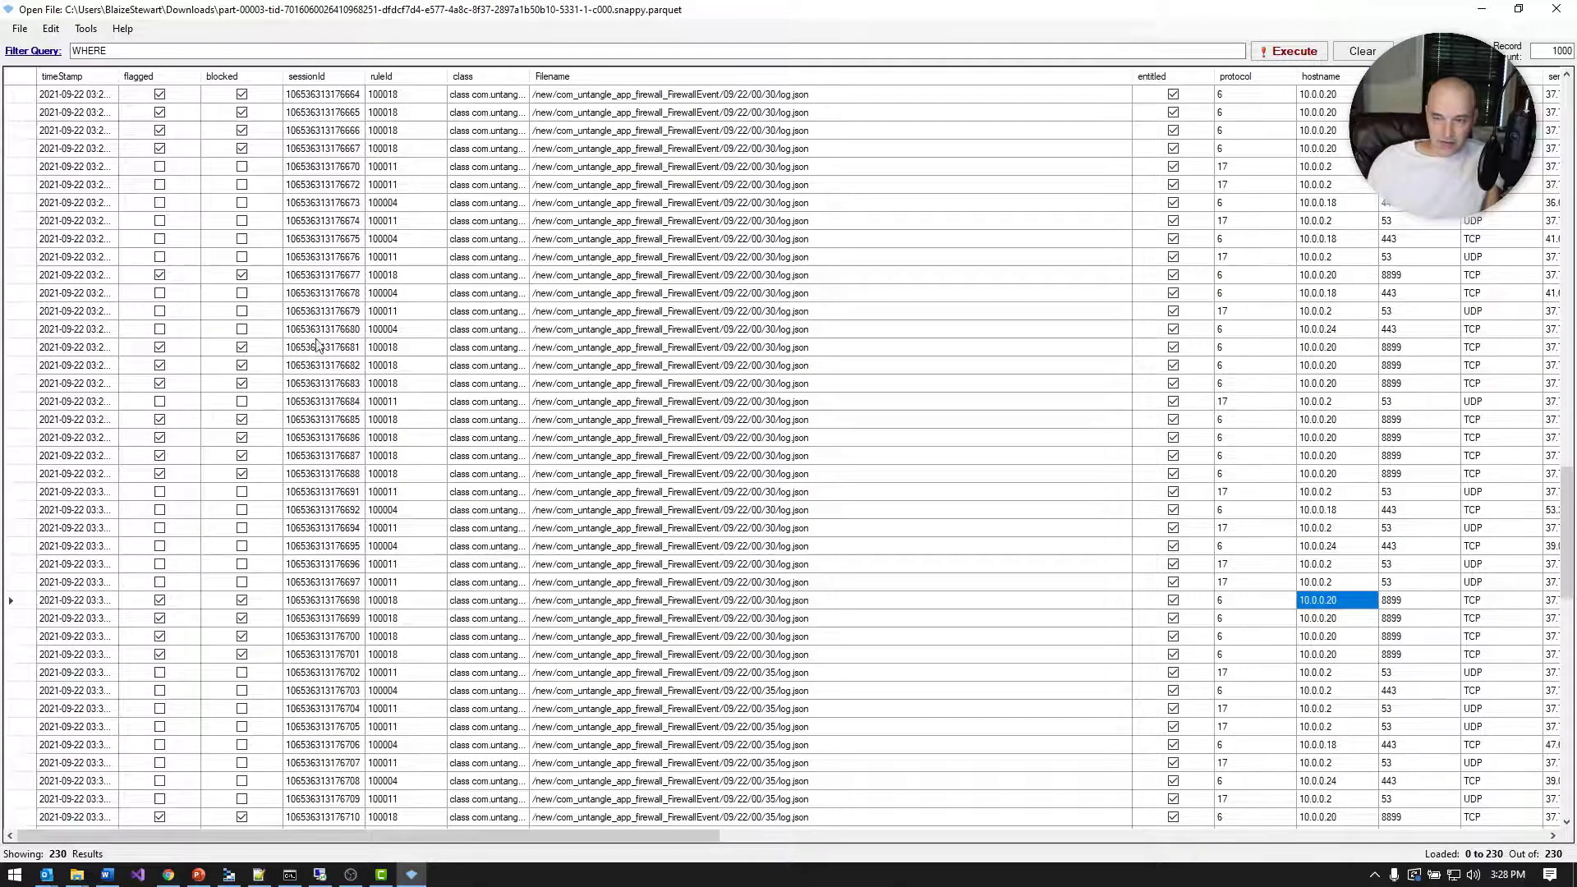
{"action": "scroll", "coordinate": [320, 345], "scroll_direction": "down", "scroll_amount": 4}
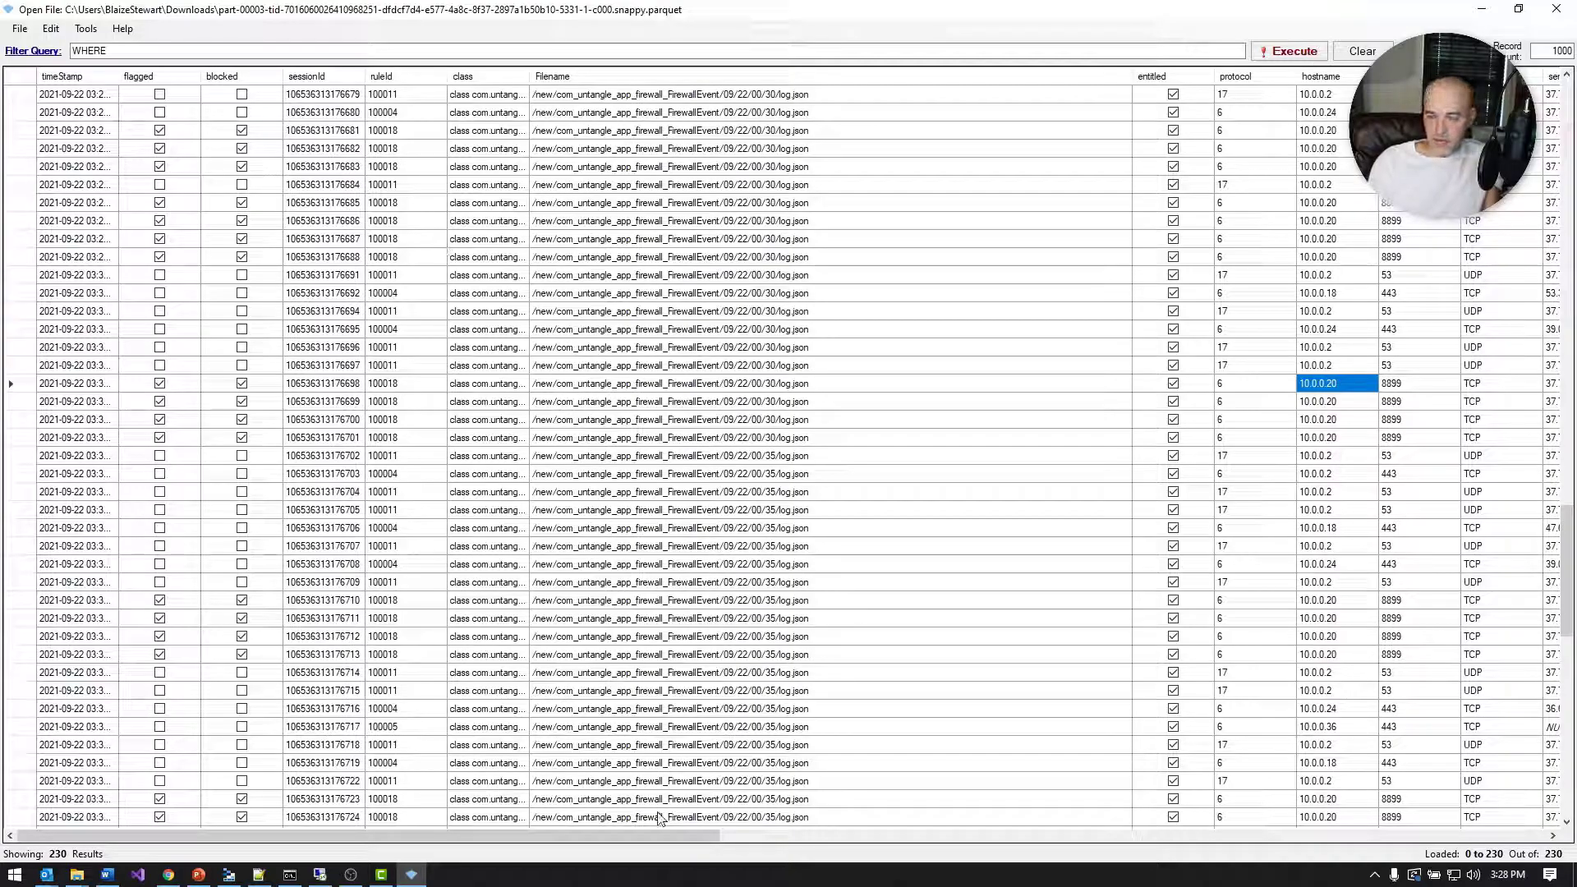
{"action": "left_click_drag", "start_coordinate": [613, 834], "coordinate": [535, 827]}
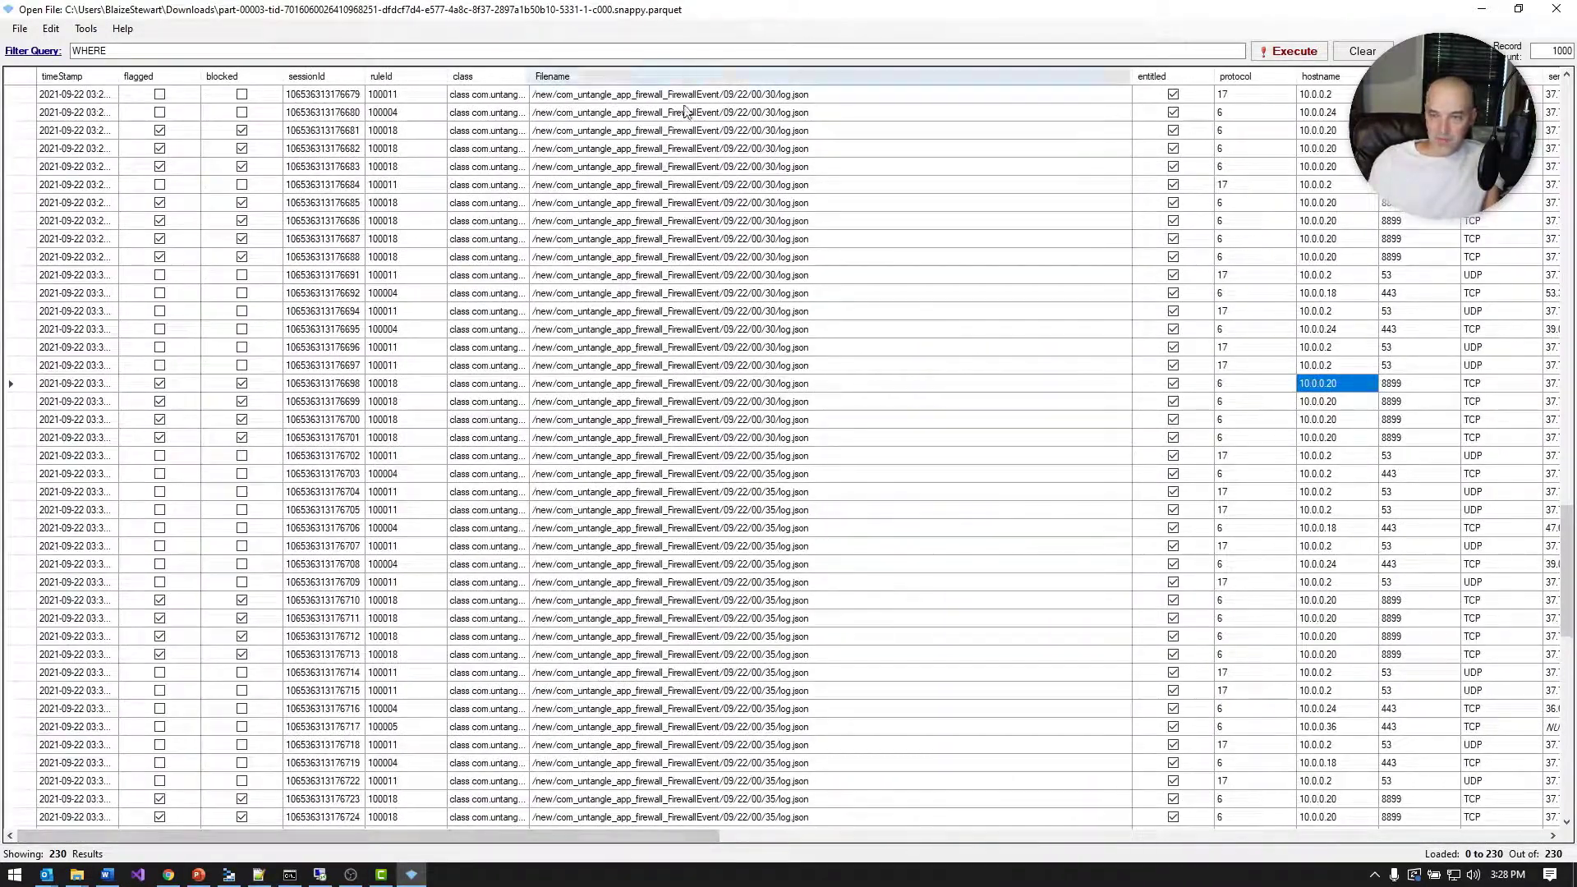
{"action": "left_click", "coordinate": [703, 168]}
{"action": "scroll", "coordinate": [657, 510], "scroll_direction": "down", "scroll_amount": 1}
{"action": "scroll", "coordinate": [657, 510], "scroll_direction": "down", "scroll_amount": 18}
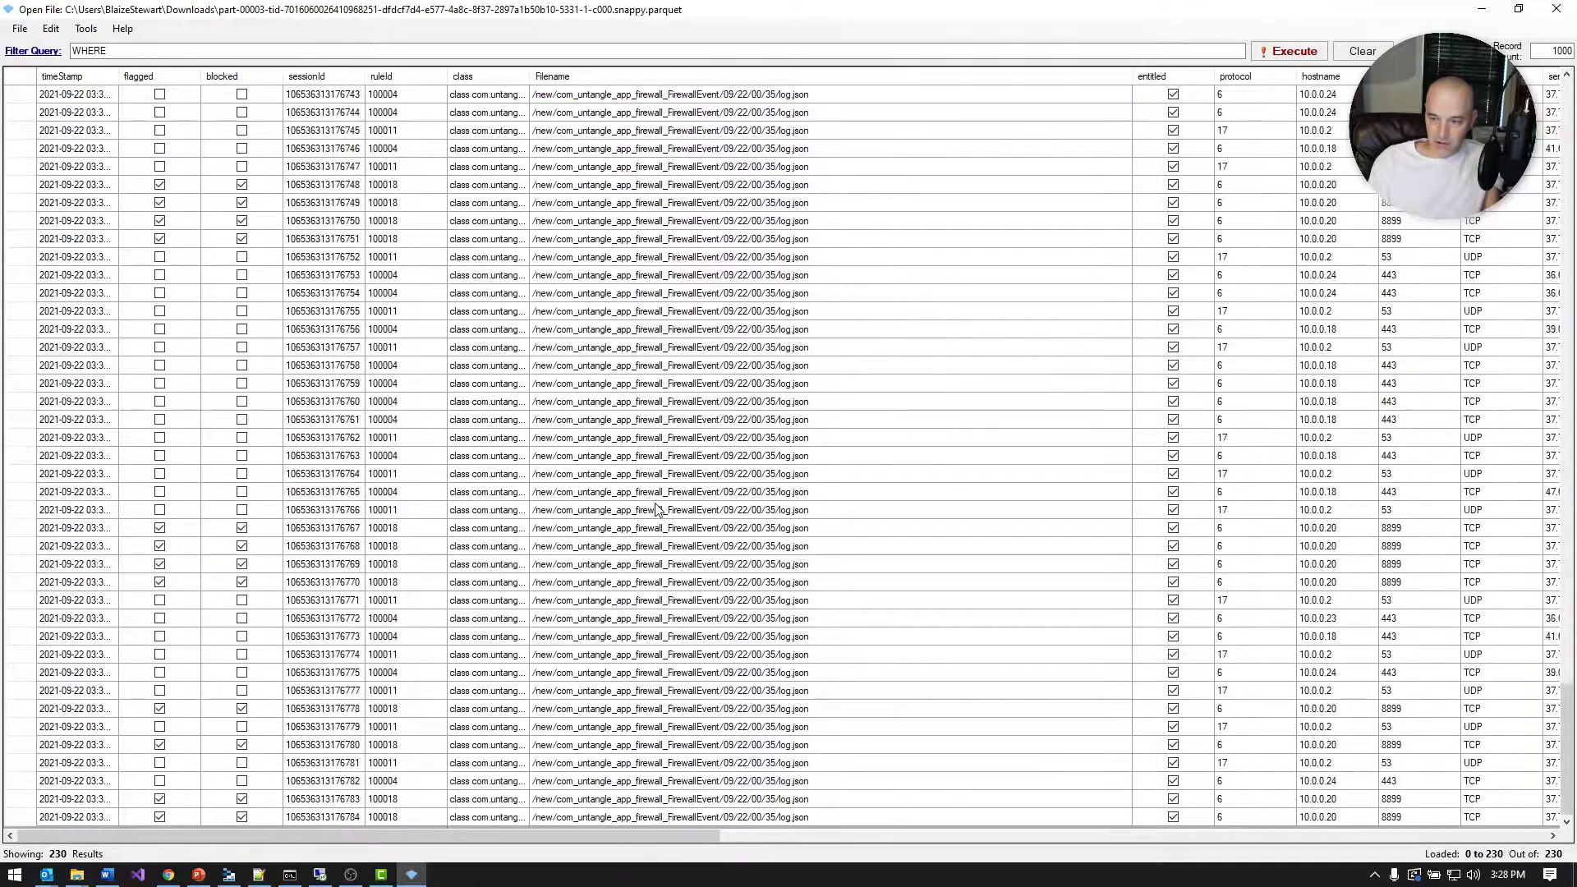
{"action": "left_click_drag", "start_coordinate": [644, 836], "coordinate": [1485, 821]}
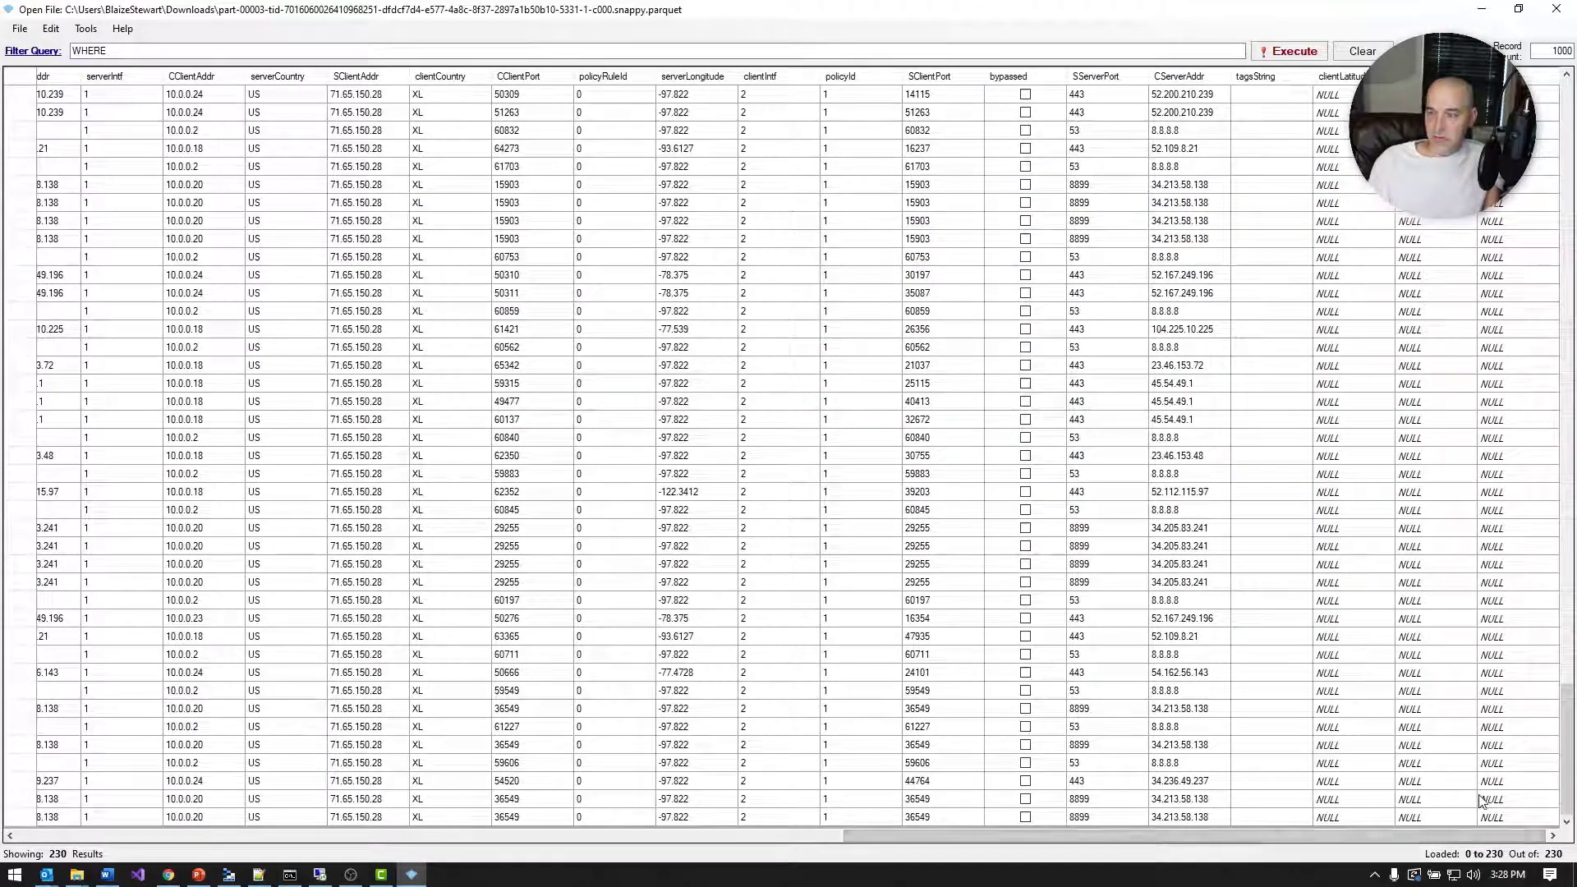